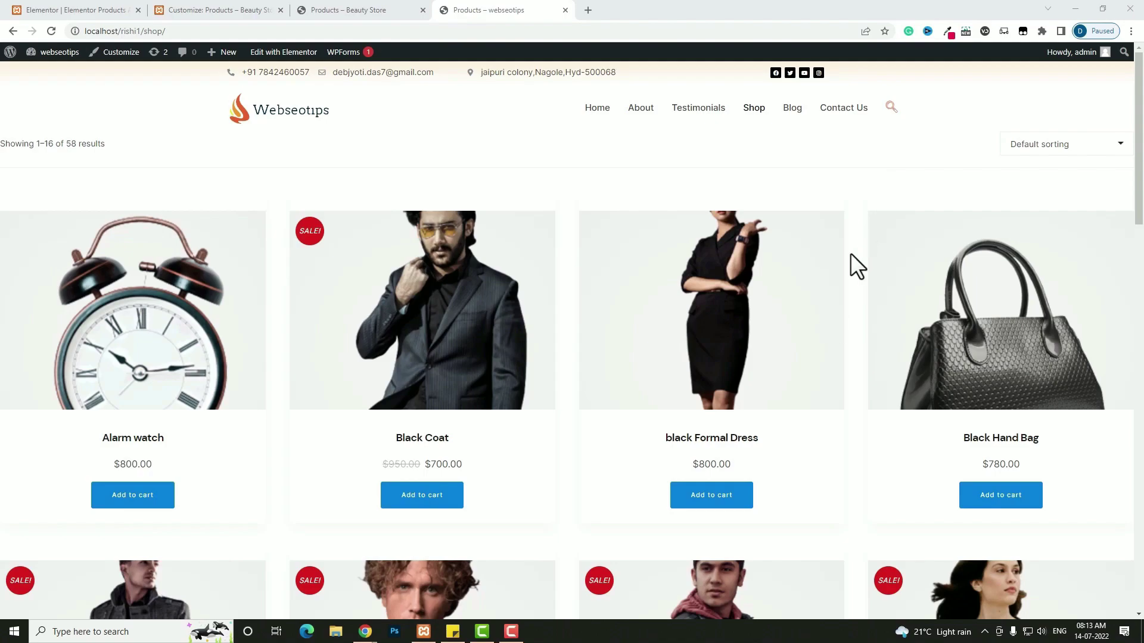
- Examine the product listing on the webseotips default shop page
{"action": "scroll", "coordinate": [828, 346], "scroll_direction": "down", "scroll_amount": 7}
{"action": "scroll", "coordinate": [832, 371], "scroll_direction": "down", "scroll_amount": 1}
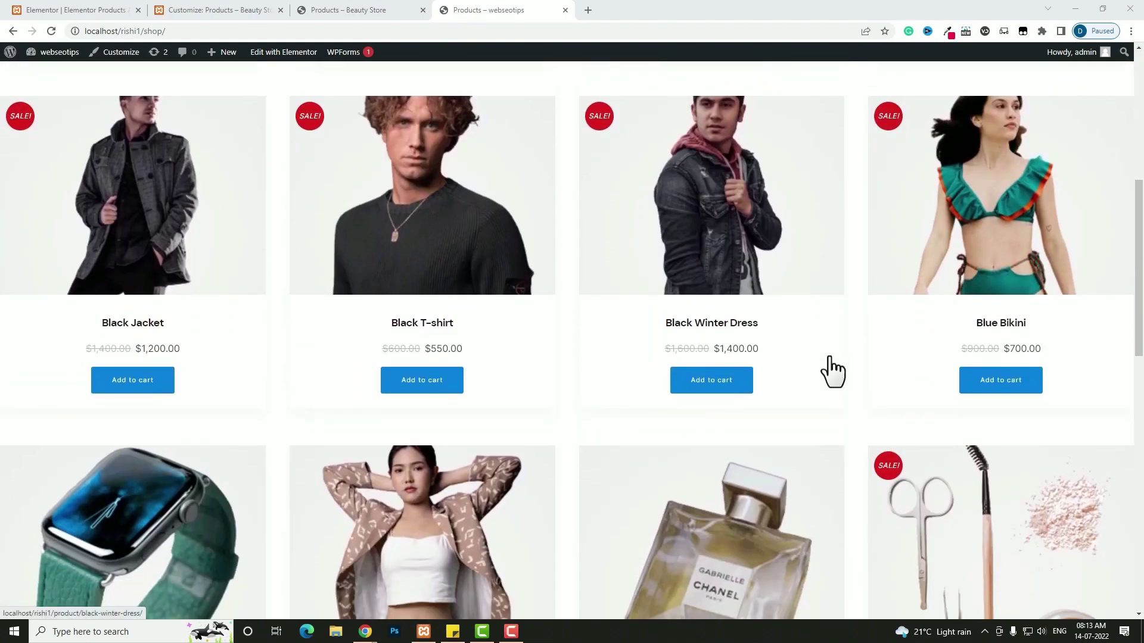
{"action": "scroll", "coordinate": [832, 371], "scroll_direction": "down", "scroll_amount": 3}
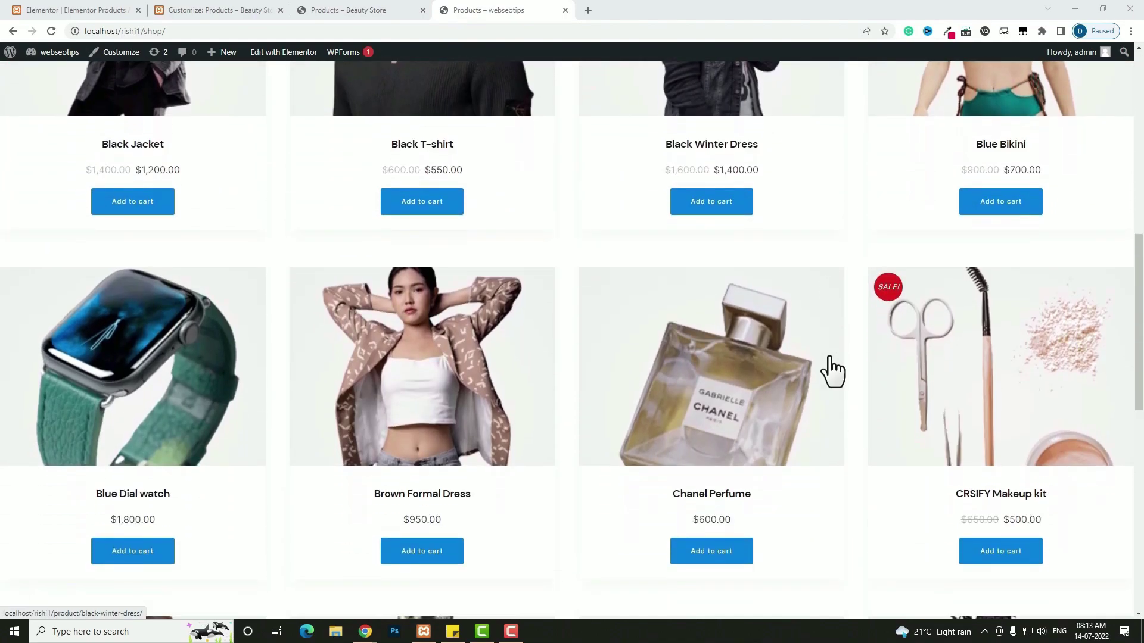
{"action": "scroll", "coordinate": [832, 370], "scroll_direction": "down", "scroll_amount": 3}
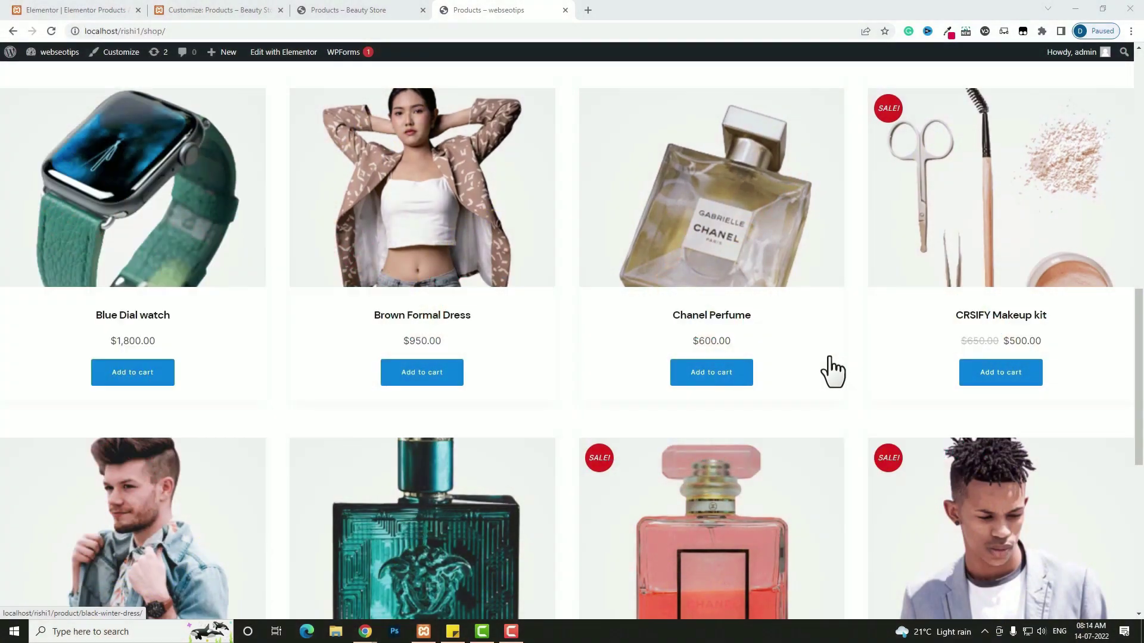
{"action": "scroll", "coordinate": [833, 370], "scroll_direction": "down", "scroll_amount": 5}
{"action": "scroll", "coordinate": [832, 370], "scroll_direction": "up", "scroll_amount": 5}
- Switch to the Beauty Store shop page and look over its product grid down to the pagination
{"action": "left_click", "coordinate": [366, 11]}
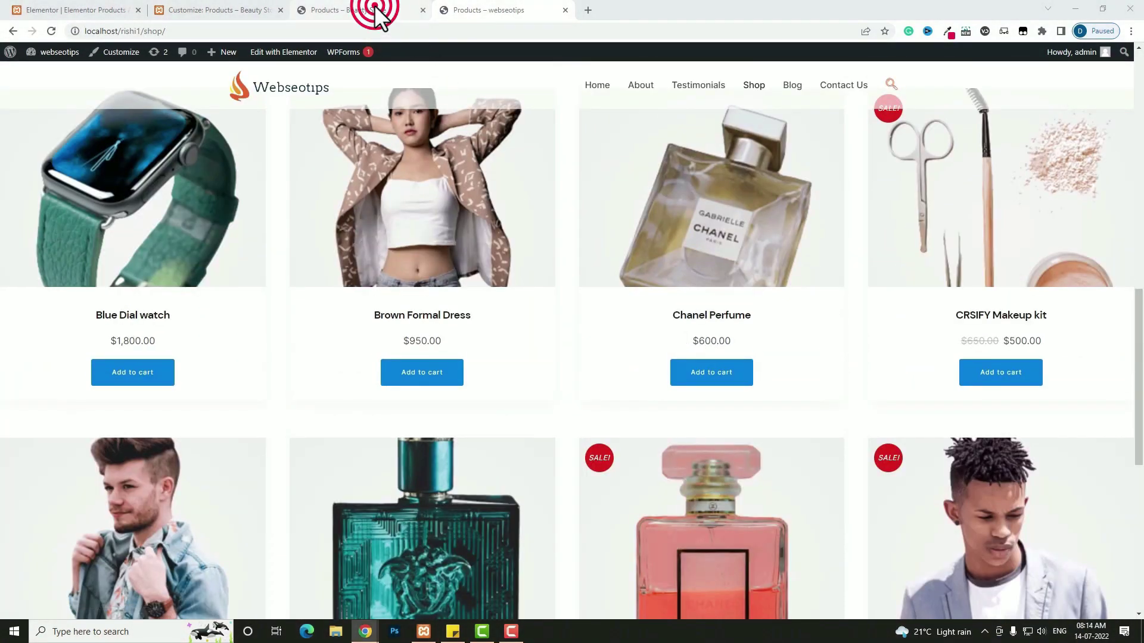
{"action": "scroll", "coordinate": [619, 362], "scroll_direction": "down", "scroll_amount": 15}
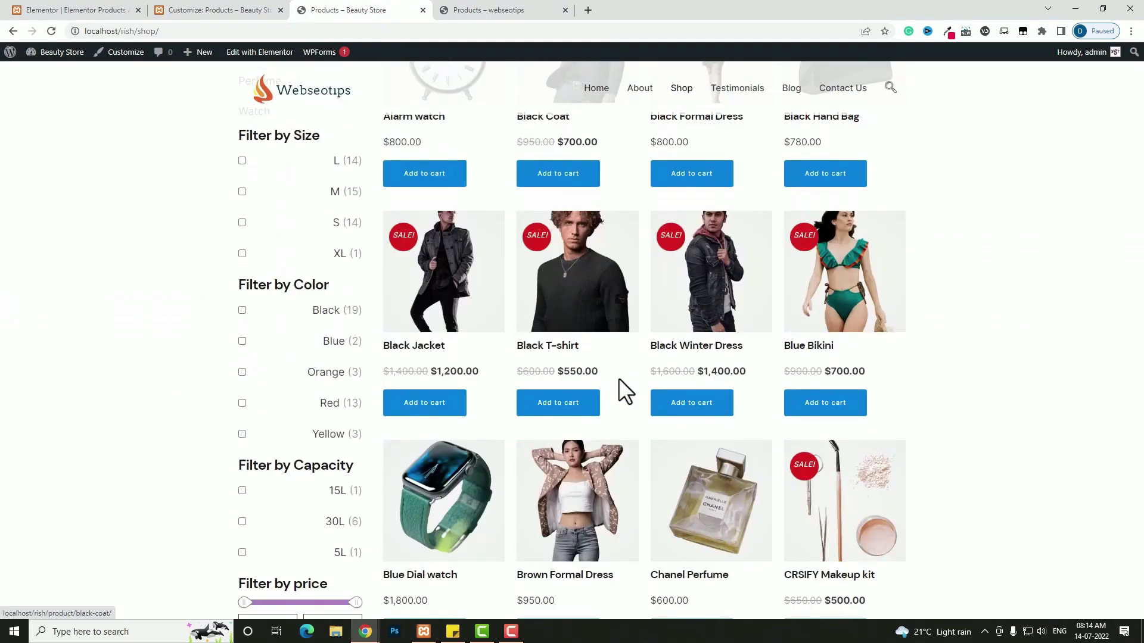
{"action": "scroll", "coordinate": [619, 378], "scroll_direction": "down", "scroll_amount": 4}
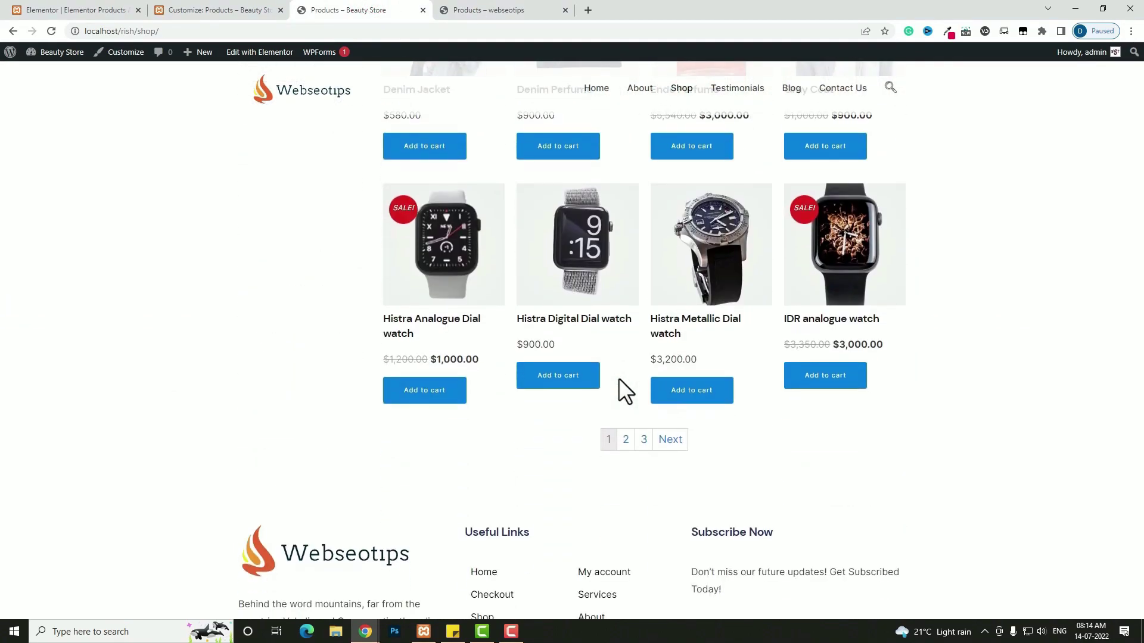
{"action": "scroll", "coordinate": [618, 378], "scroll_direction": "up", "scroll_amount": 20}
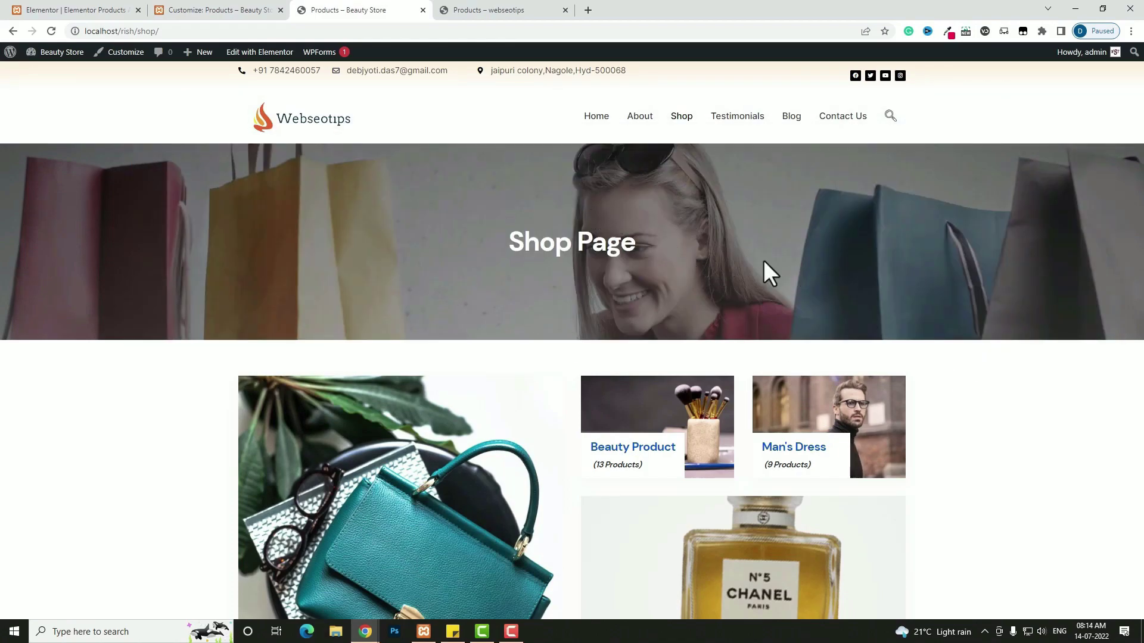
- Examine the category tiles, category list and the size, color, capacity and price filters on the Beauty Store shop page
{"action": "scroll", "coordinate": [1053, 536], "scroll_direction": "down", "scroll_amount": 3}
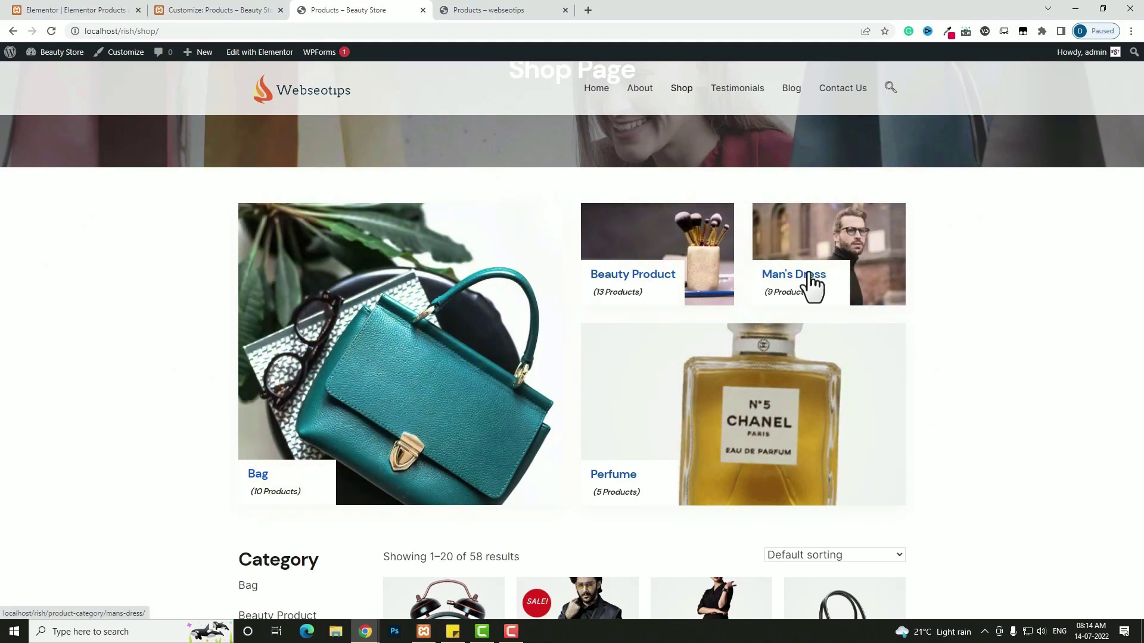
{"action": "scroll", "coordinate": [881, 442], "scroll_direction": "down", "scroll_amount": 5}
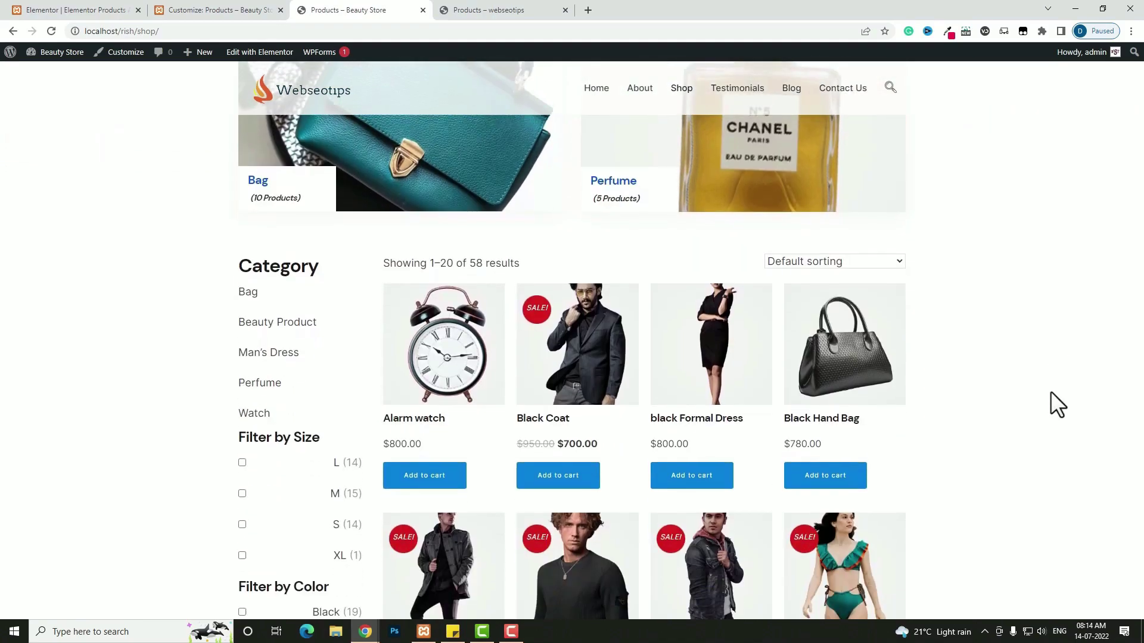
{"action": "scroll", "coordinate": [750, 410], "scroll_direction": "down", "scroll_amount": 1}
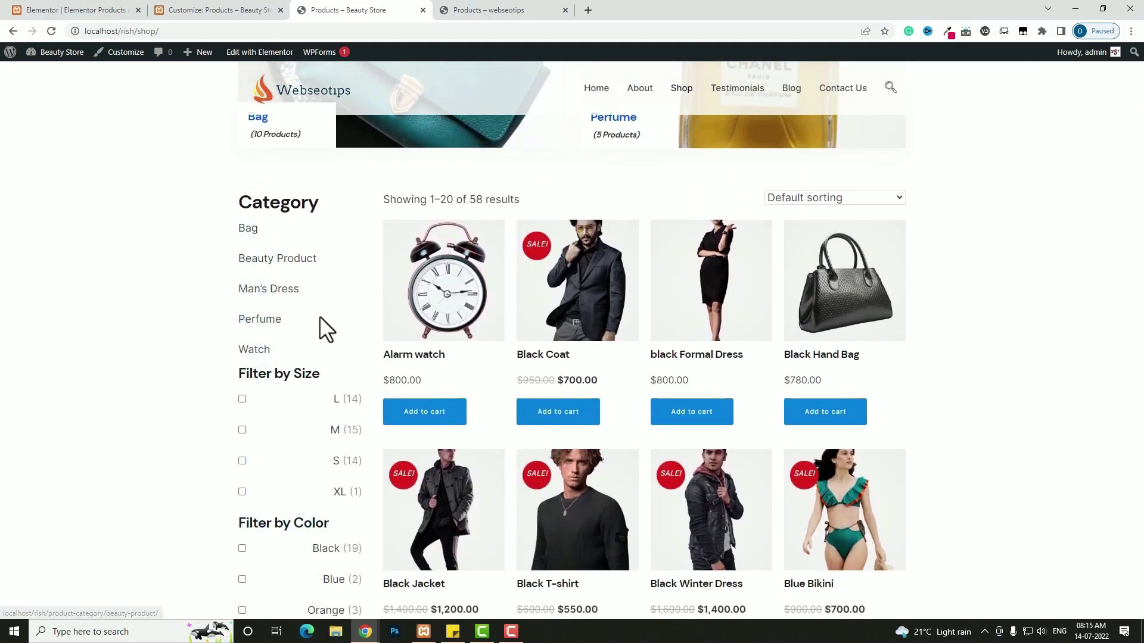
{"action": "scroll", "coordinate": [320, 325], "scroll_direction": "down", "scroll_amount": 1}
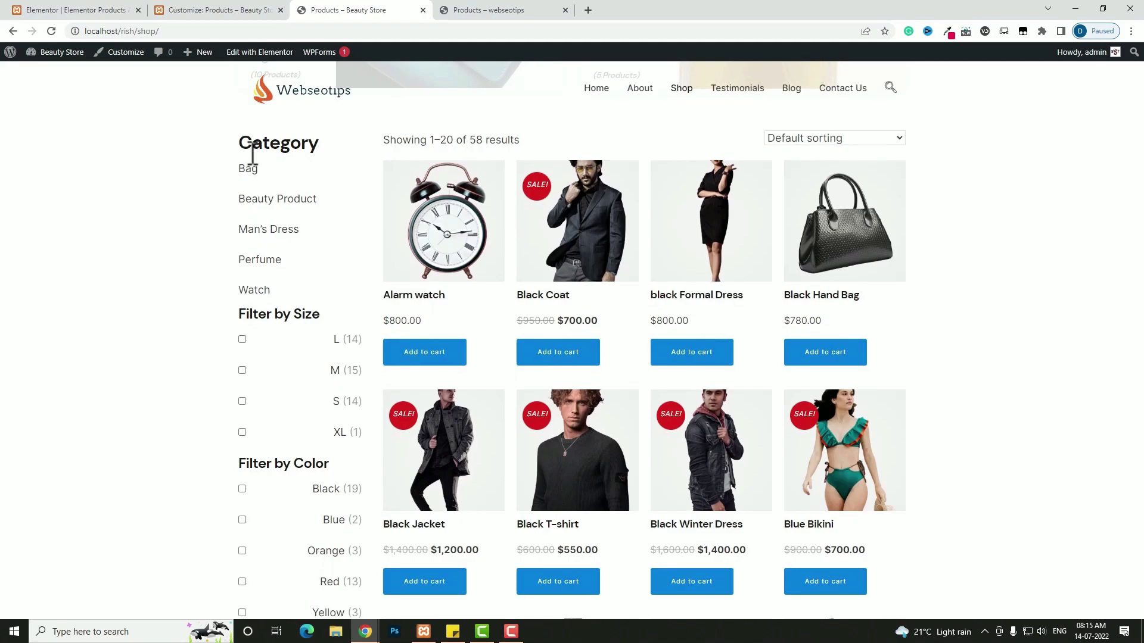
{"action": "scroll", "coordinate": [317, 472], "scroll_direction": "down", "scroll_amount": 3}
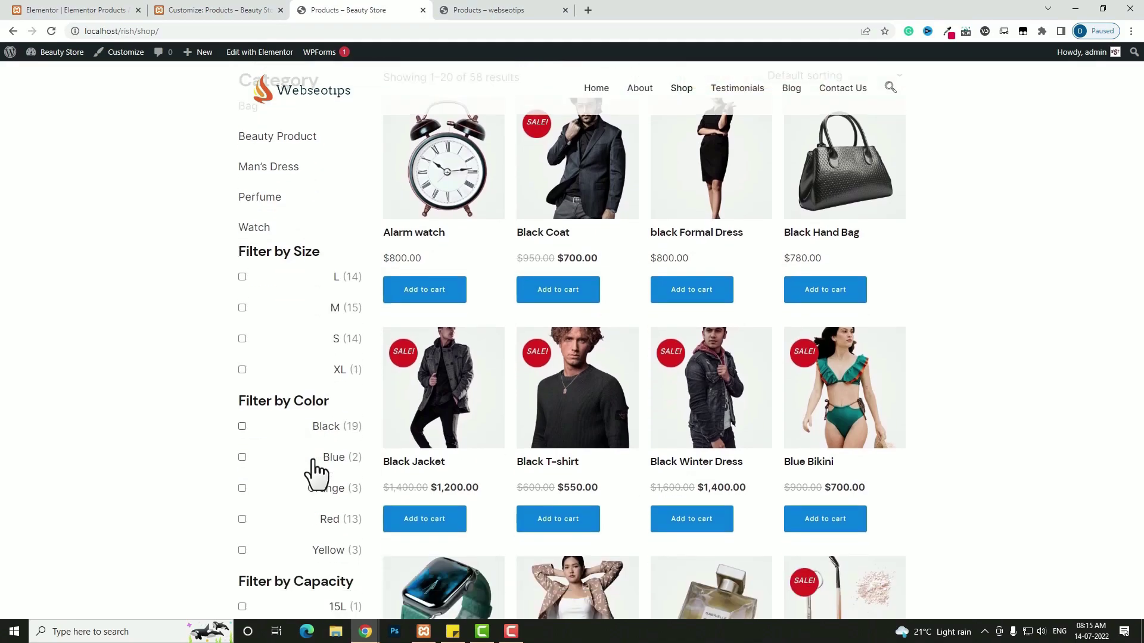
{"action": "scroll", "coordinate": [352, 473], "scroll_direction": "down", "scroll_amount": 2}
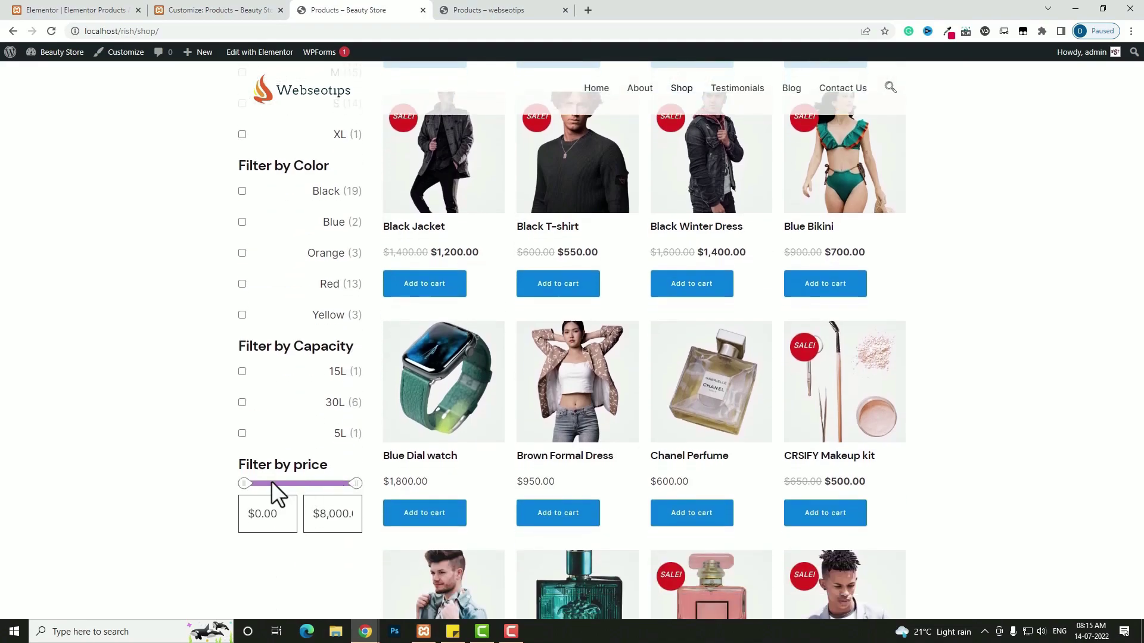
{"action": "scroll", "coordinate": [620, 534], "scroll_direction": "up", "scroll_amount": 6}
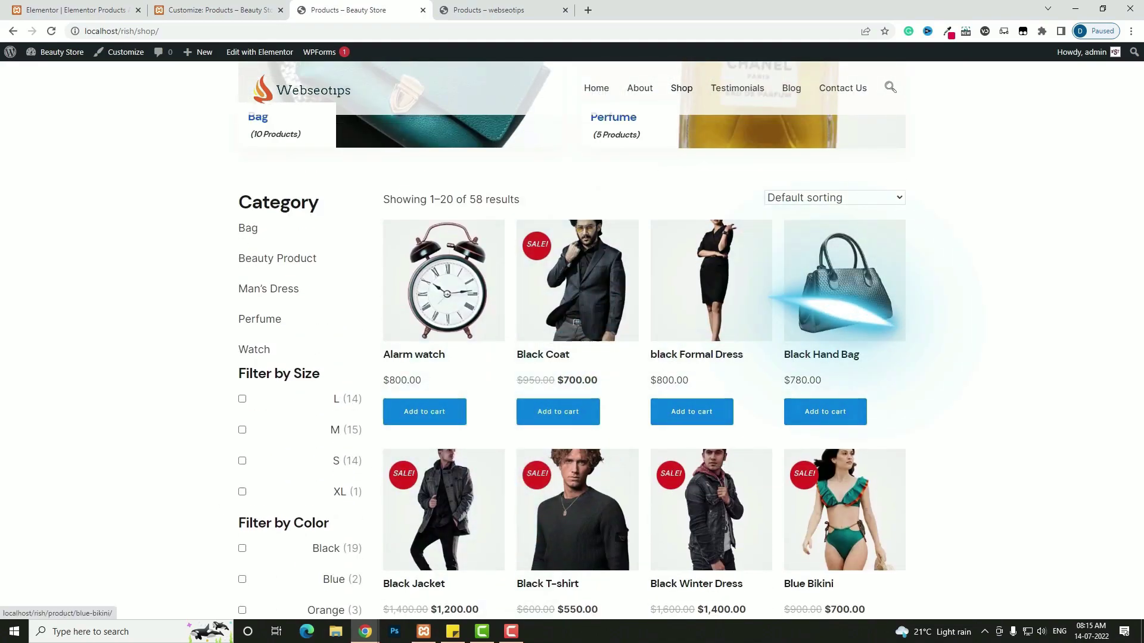
- Point out the result count text, view the available sorting options and look through the products in the grid
{"action": "double_click", "coordinate": [473, 199]}
{"action": "left_click_drag", "start_coordinate": [431, 201], "coordinate": [449, 201]}
{"action": "left_click", "coordinate": [878, 206]}
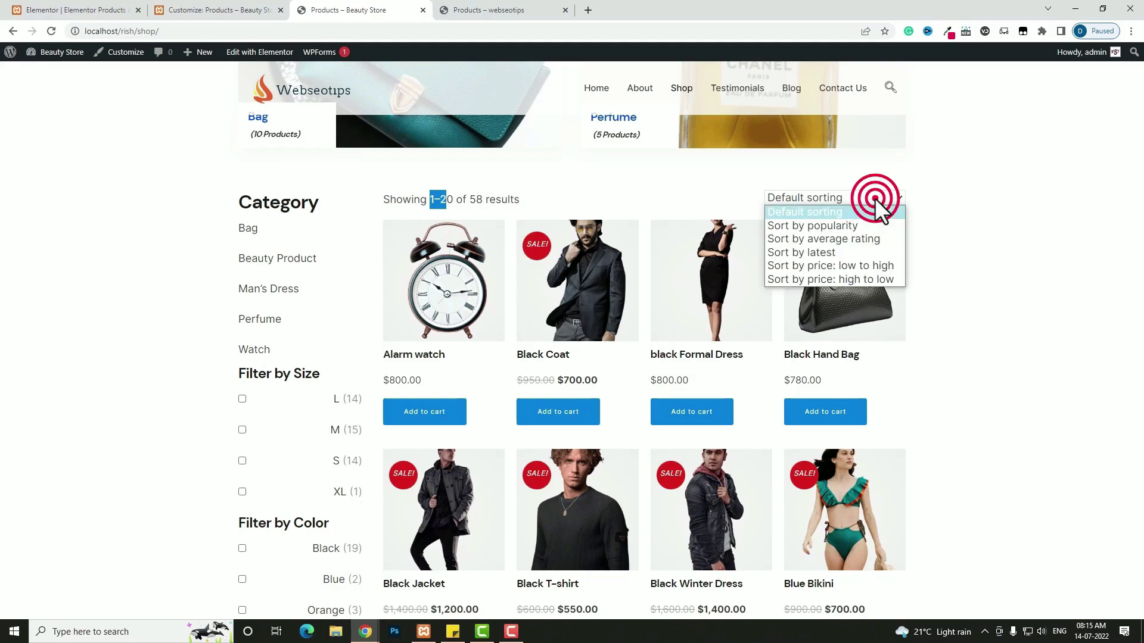
{"action": "left_click", "coordinate": [874, 198]}
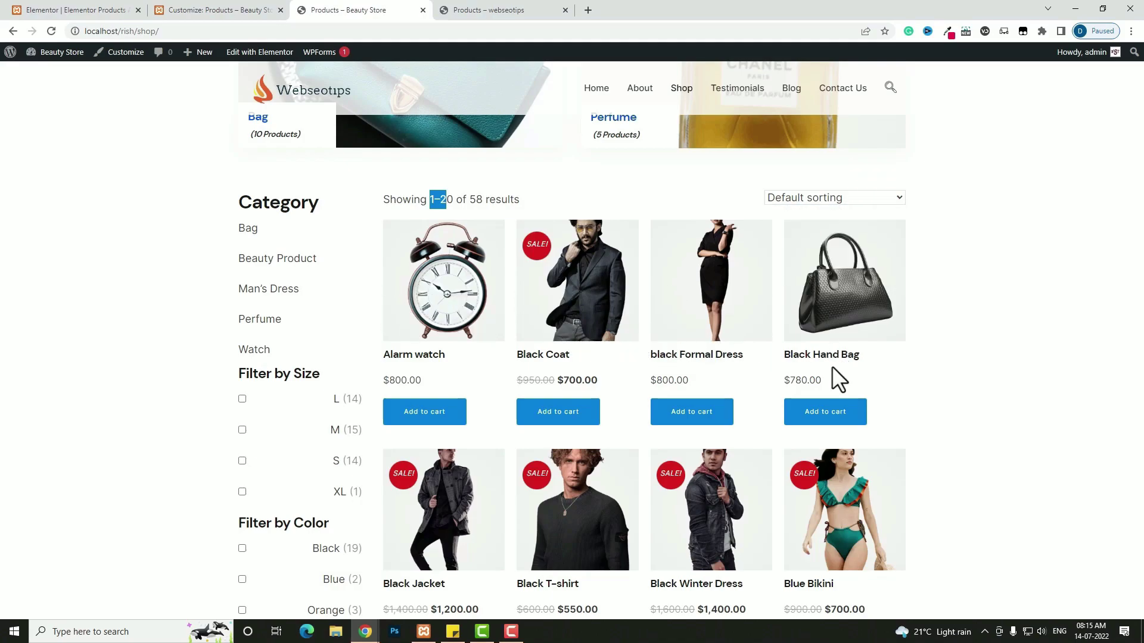
{"action": "scroll", "coordinate": [895, 339], "scroll_direction": "down", "scroll_amount": 7}
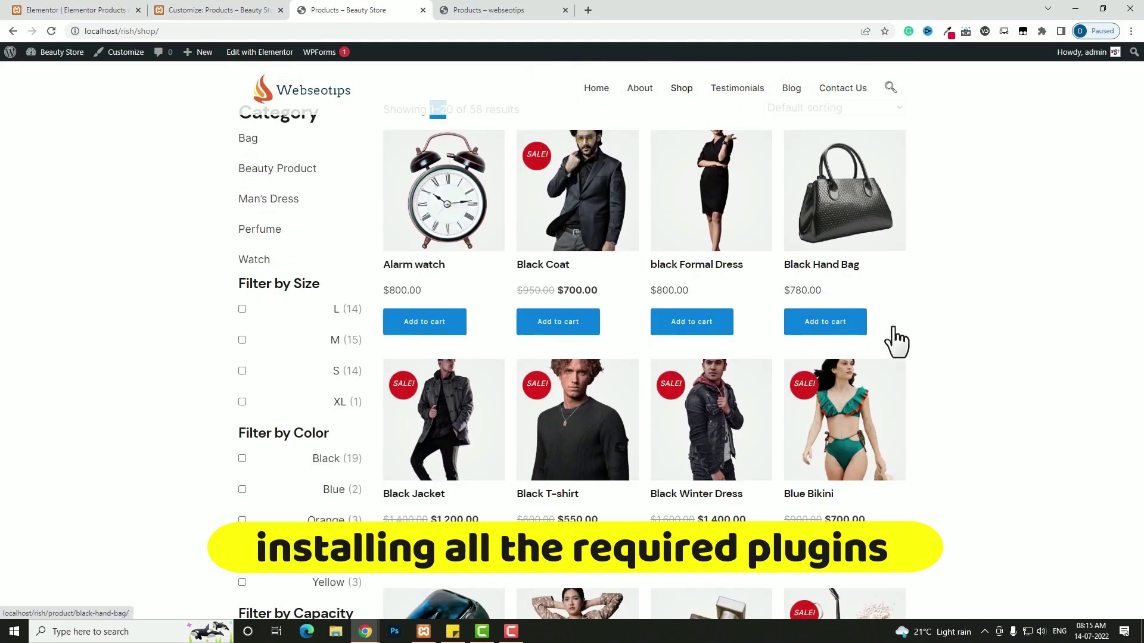
{"action": "scroll", "coordinate": [897, 340], "scroll_direction": "down", "scroll_amount": 10}
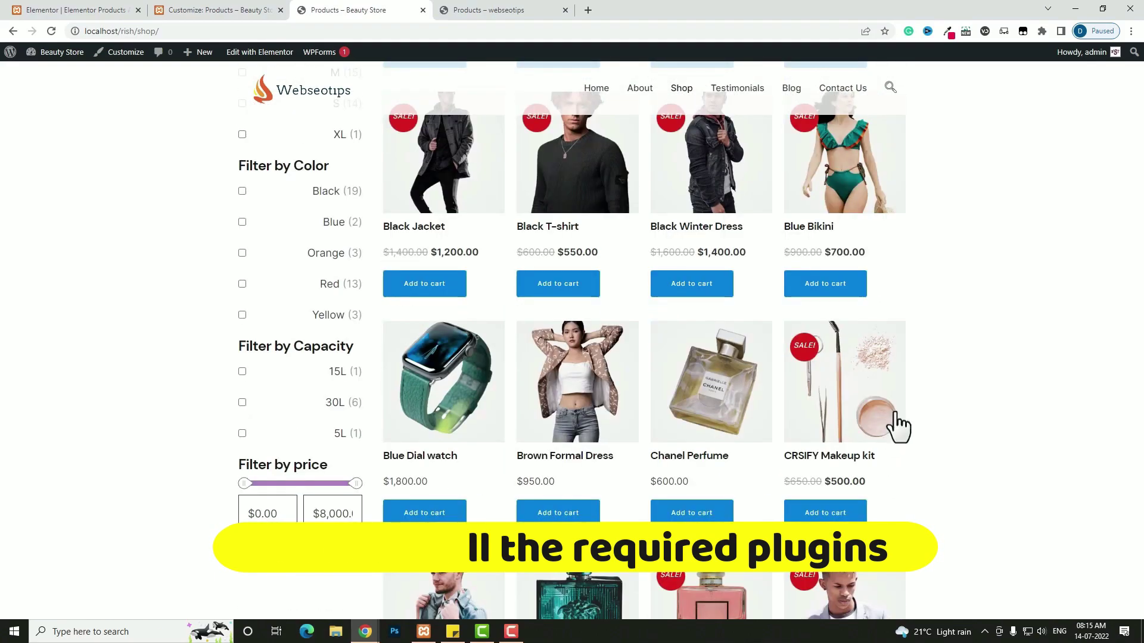
- Inspect the Beauty Store shop page and preview its responsive layout at iPhone 12 Pro and iPad Air dimensions
{"action": "right_click", "coordinate": [943, 256]}
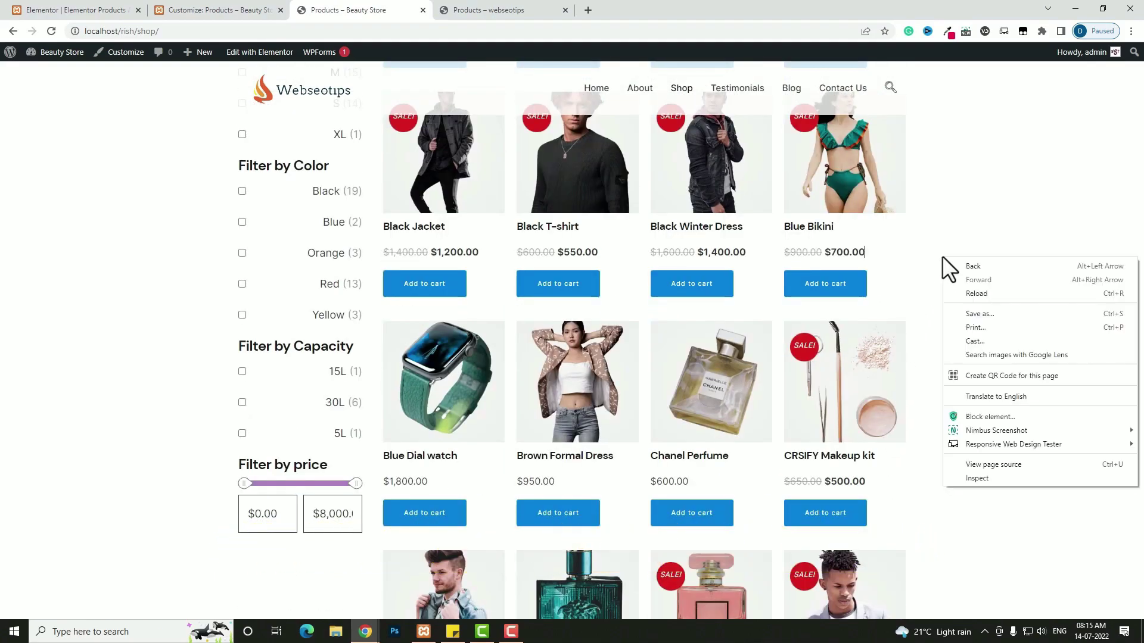
{"action": "left_click", "coordinate": [977, 479]}
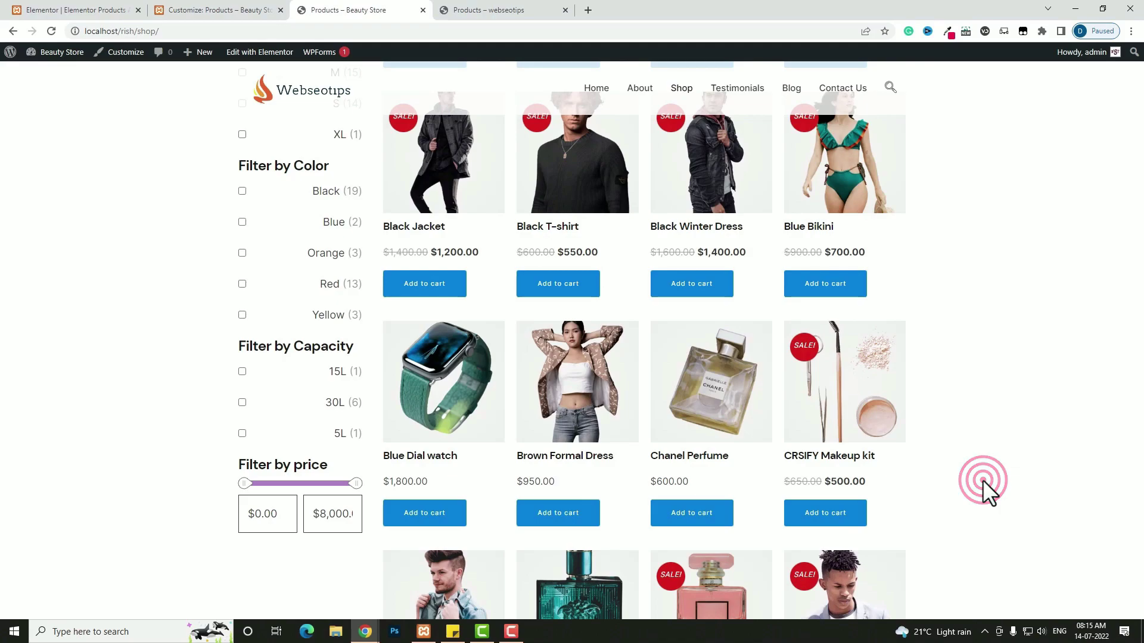
{"action": "scroll", "coordinate": [575, 255], "scroll_direction": "down", "scroll_amount": 8}
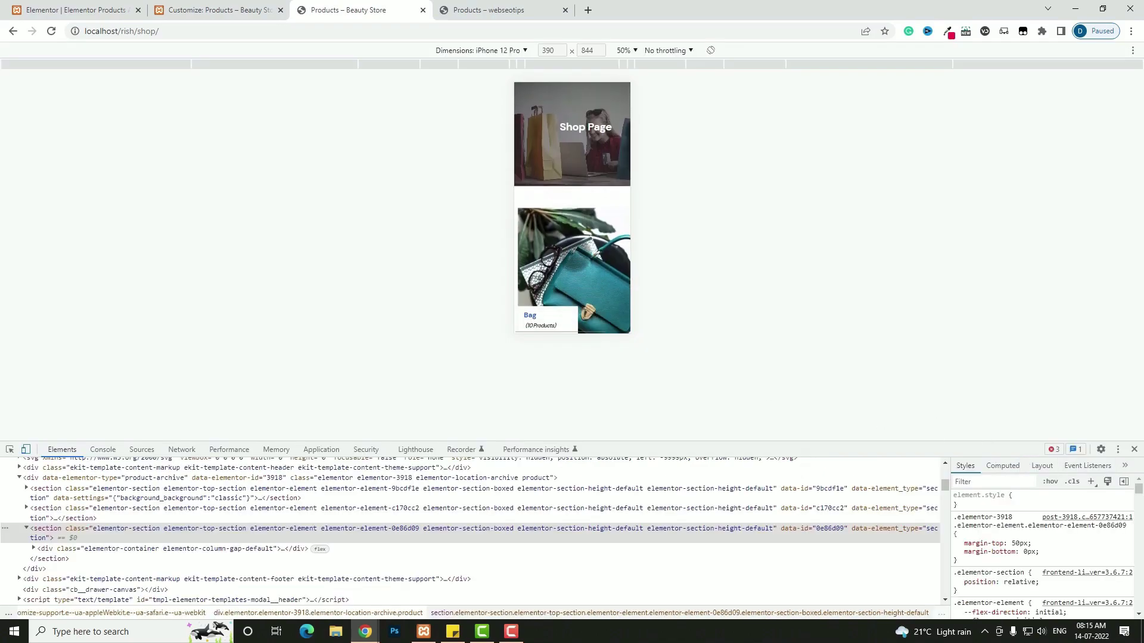
{"action": "scroll", "coordinate": [573, 247], "scroll_direction": "down", "scroll_amount": 10}
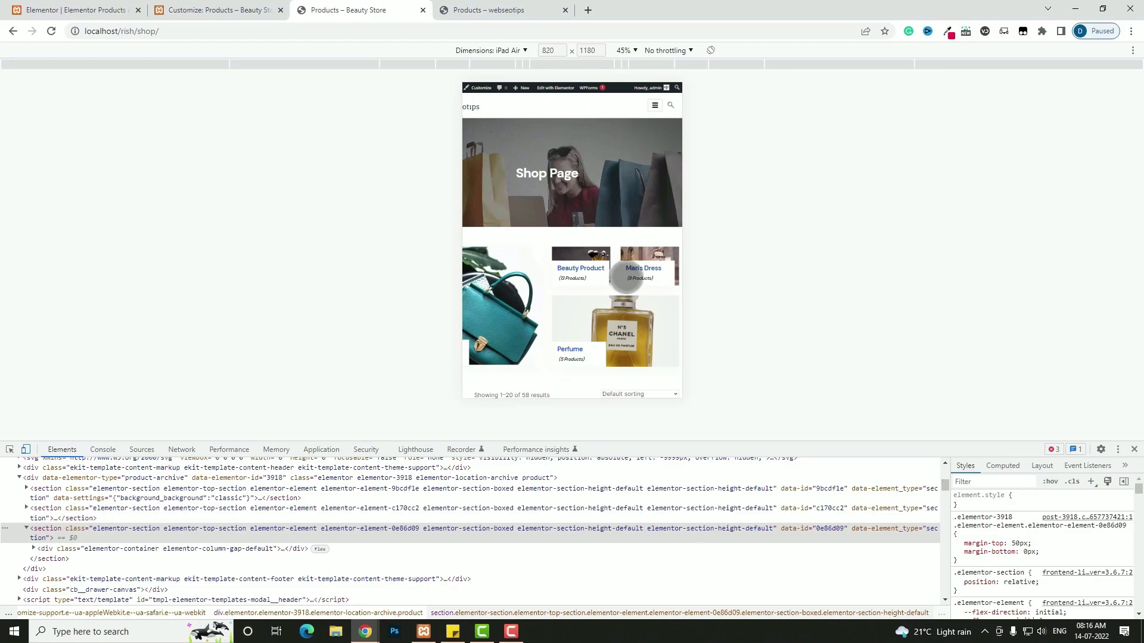
{"action": "scroll", "coordinate": [623, 277], "scroll_direction": "down", "scroll_amount": 5}
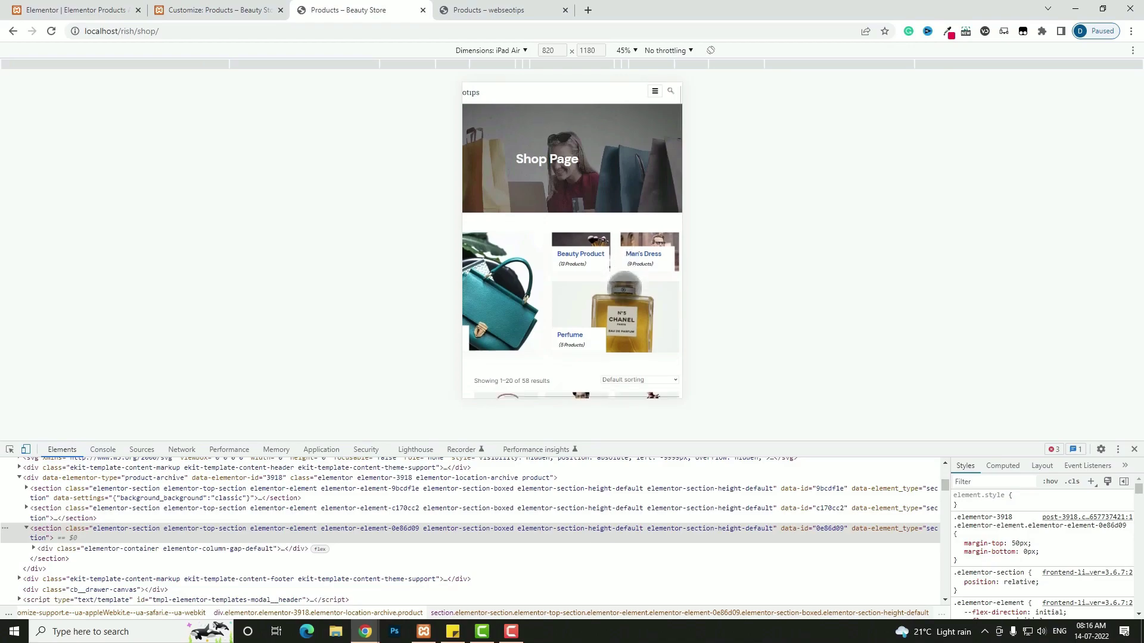
{"action": "scroll", "coordinate": [624, 289], "scroll_direction": "down", "scroll_amount": 5}
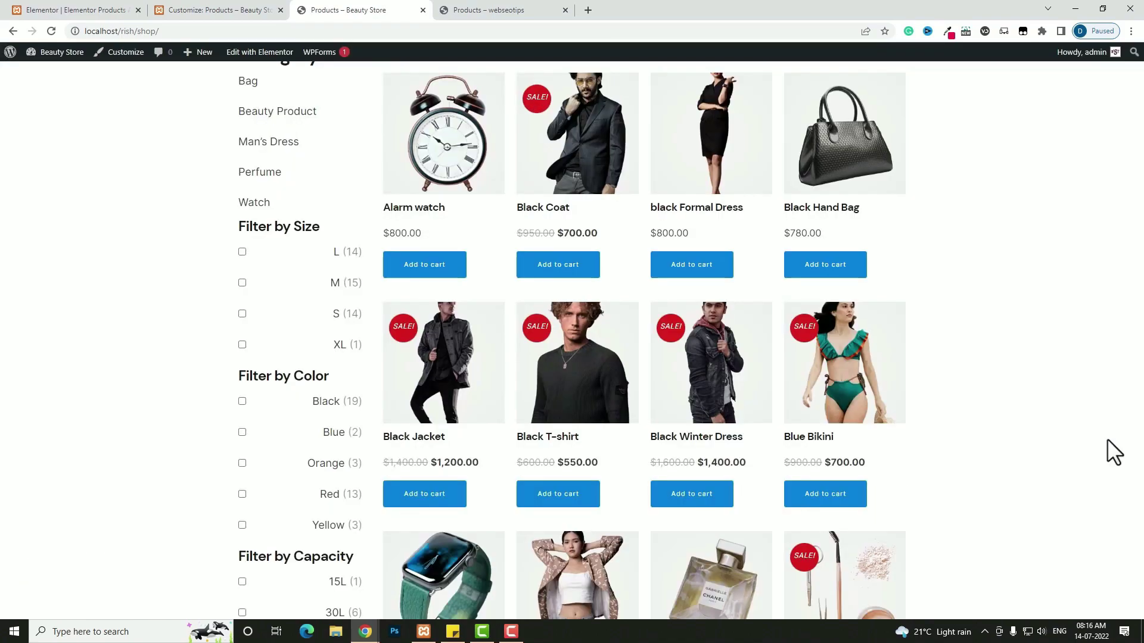
- Review the banner at the top of the Beauty Store shop page and return to the top of the webseotips shop page
{"action": "scroll", "coordinate": [1105, 438], "scroll_direction": "up", "scroll_amount": 5}
{"action": "scroll", "coordinate": [1103, 438], "scroll_direction": "up", "scroll_amount": 5}
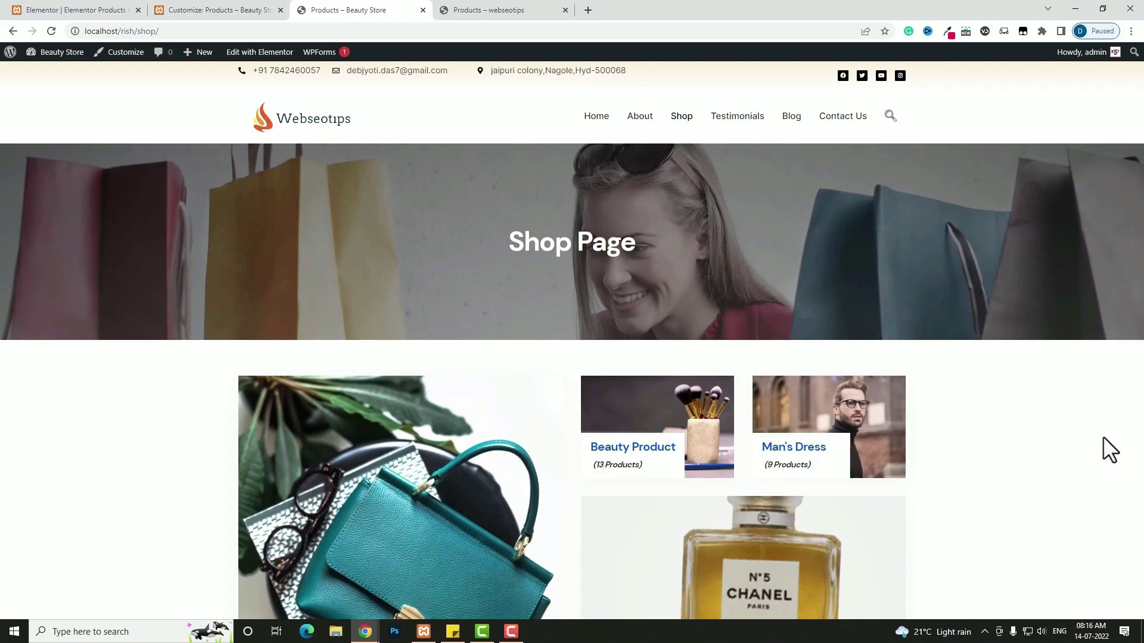
{"action": "scroll", "coordinate": [1103, 436], "scroll_direction": "down", "scroll_amount": 1}
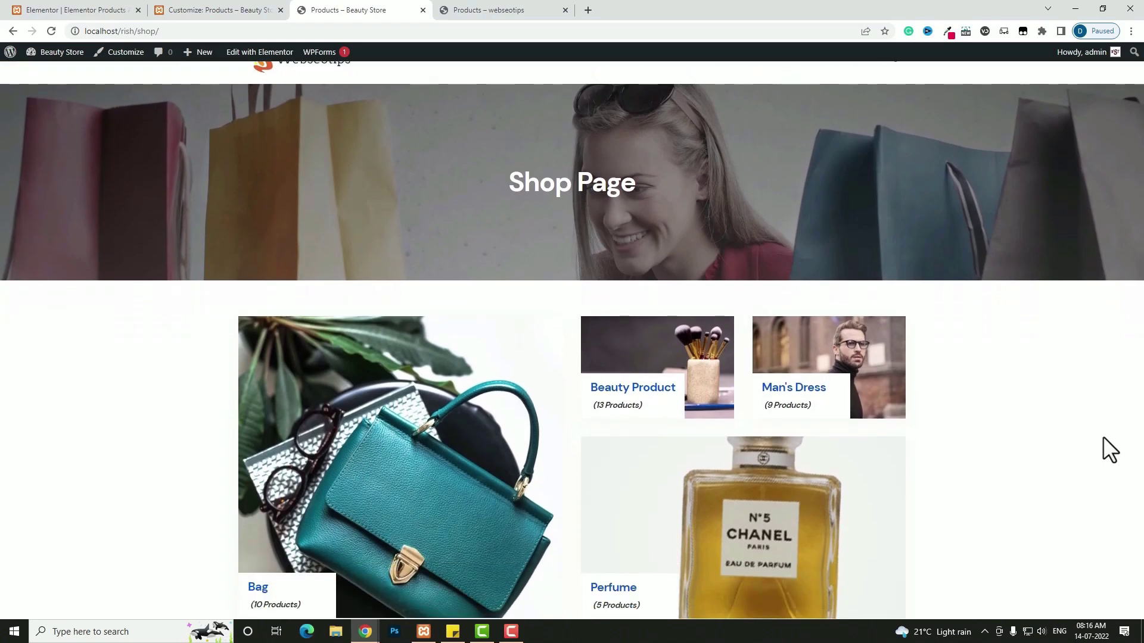
{"action": "key", "text": "ctrl+Tab"}
{"action": "scroll", "coordinate": [572, 417], "scroll_direction": "up", "scroll_amount": 12}
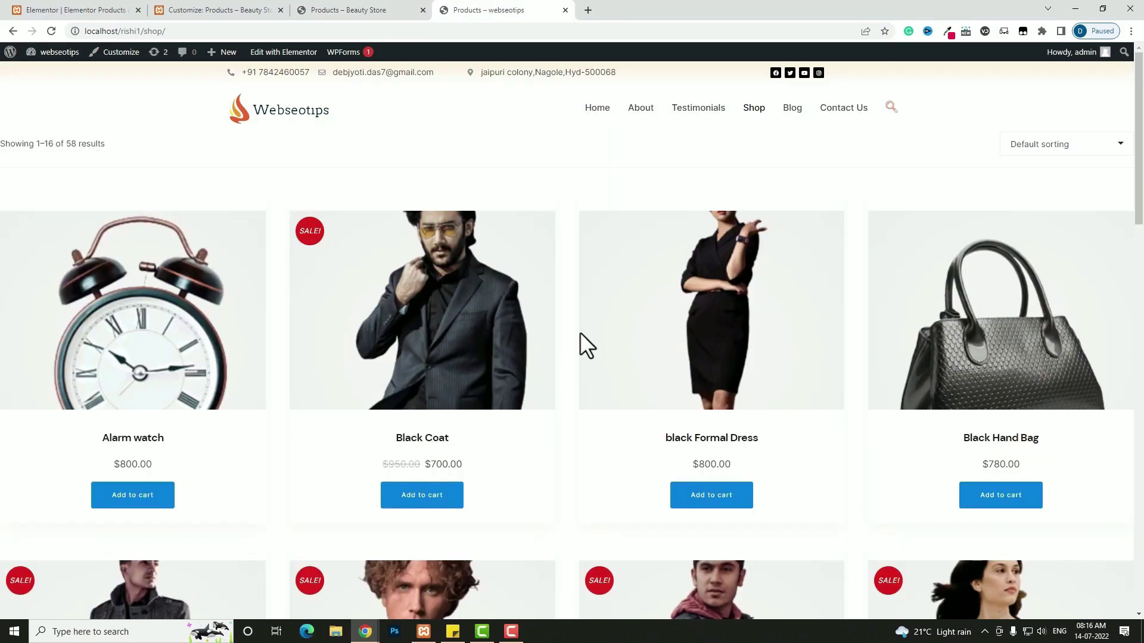
- Open the webseotips WordPress dashboard and go to the installed plugins list
{"action": "left_click", "coordinate": [47, 72]}
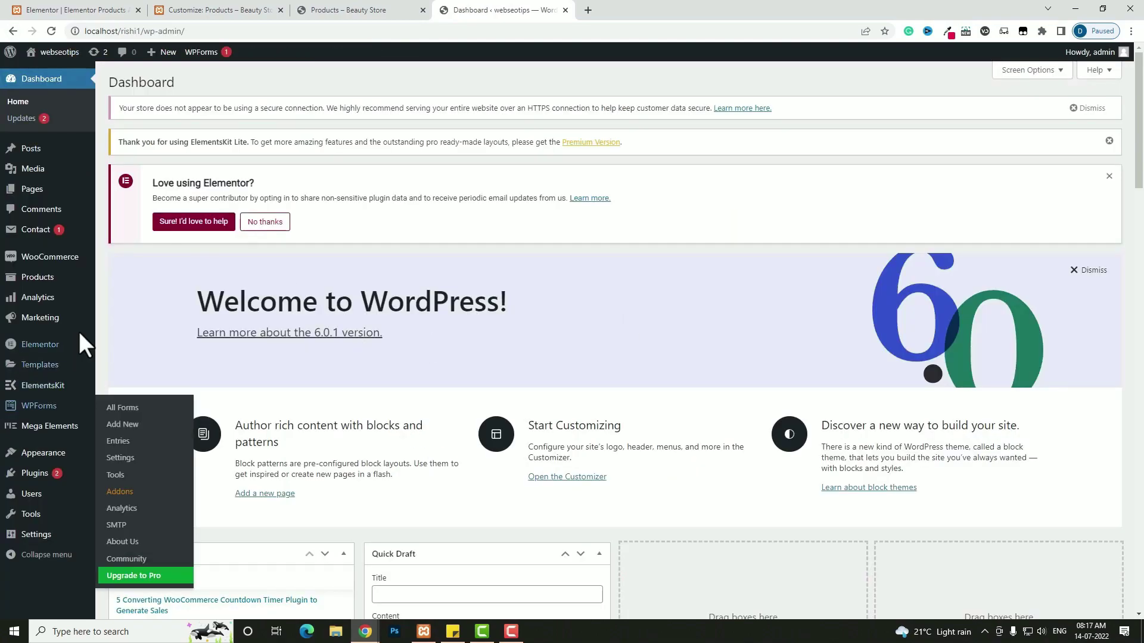
{"action": "mouse_move", "coordinate": [48, 268]}
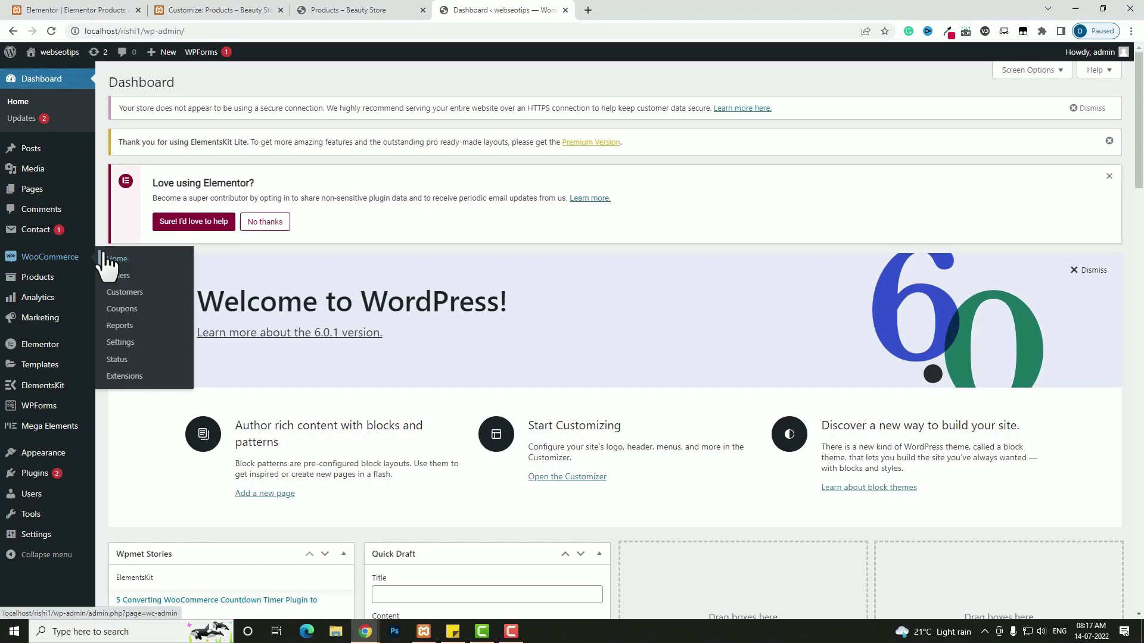
{"action": "mouse_move", "coordinate": [91, 308]}
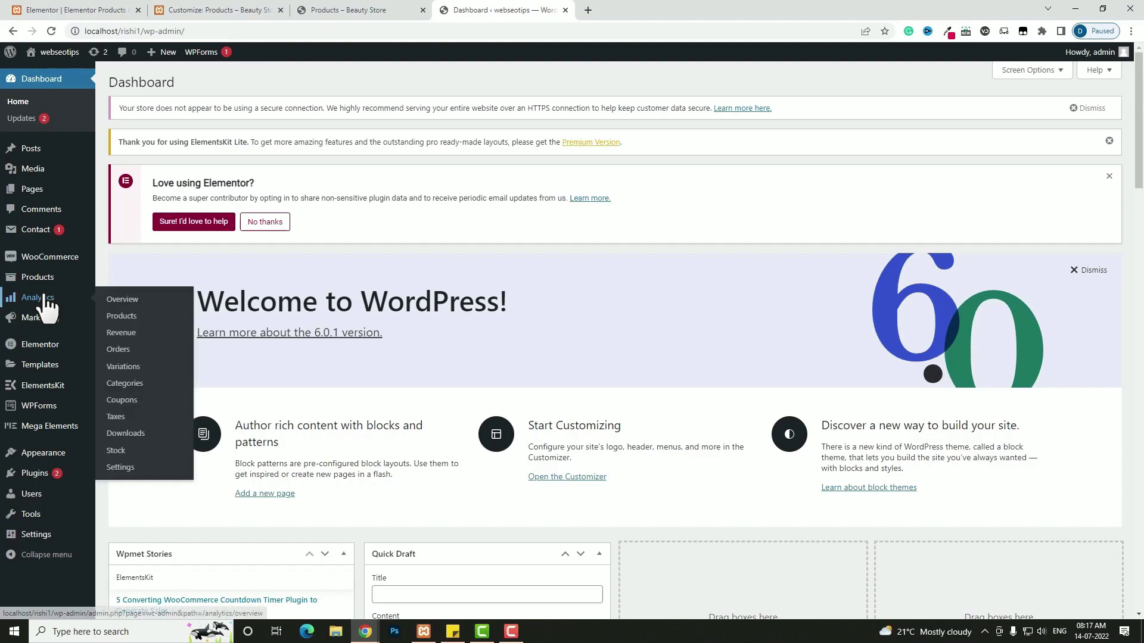
{"action": "left_click", "coordinate": [37, 478]}
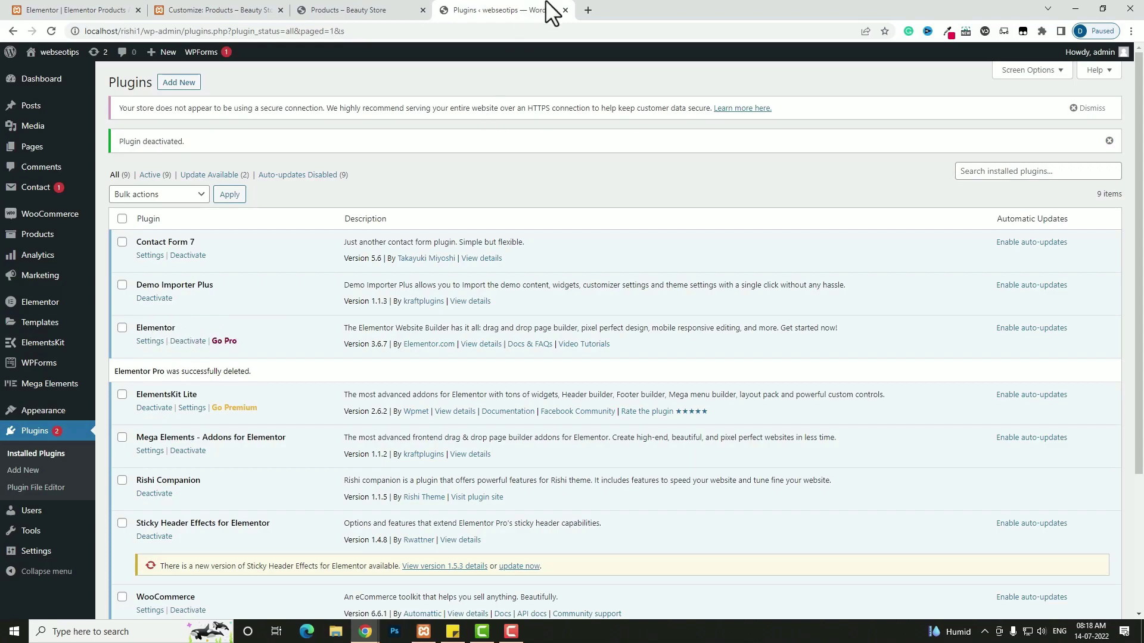
- Open the Elementor website in a new browser tab and view the plugin pricing plans
{"action": "left_click", "coordinate": [585, 12]}
{"action": "type", "text": "elementor"}
{"action": "key", "text": "Return"}
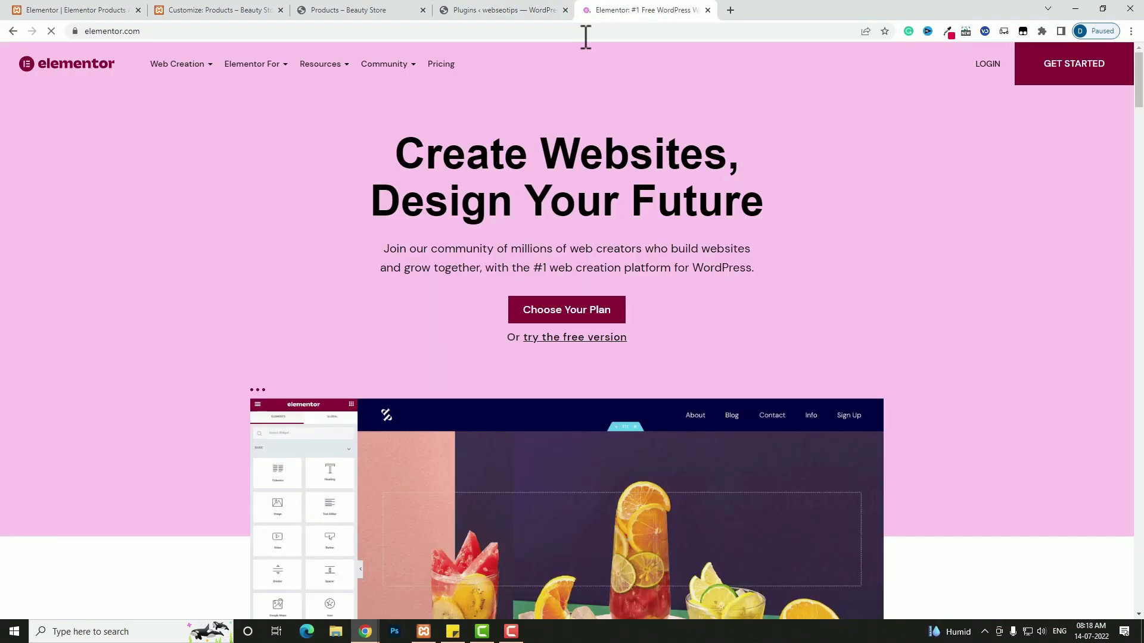
{"action": "left_click", "coordinate": [446, 66]}
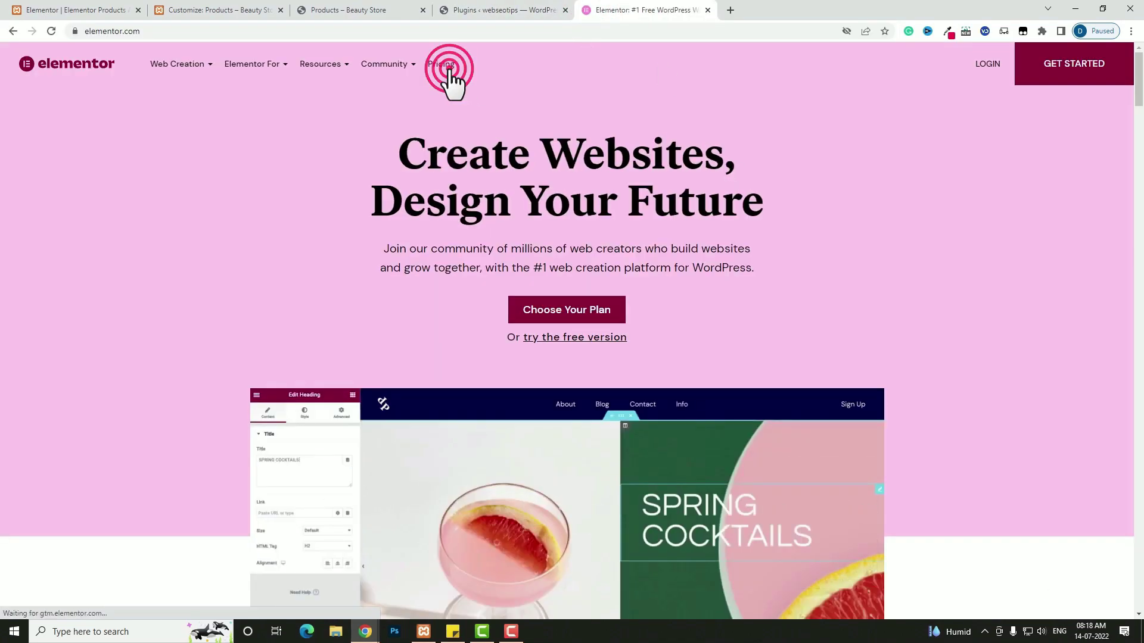
{"action": "left_click", "coordinate": [711, 262]}
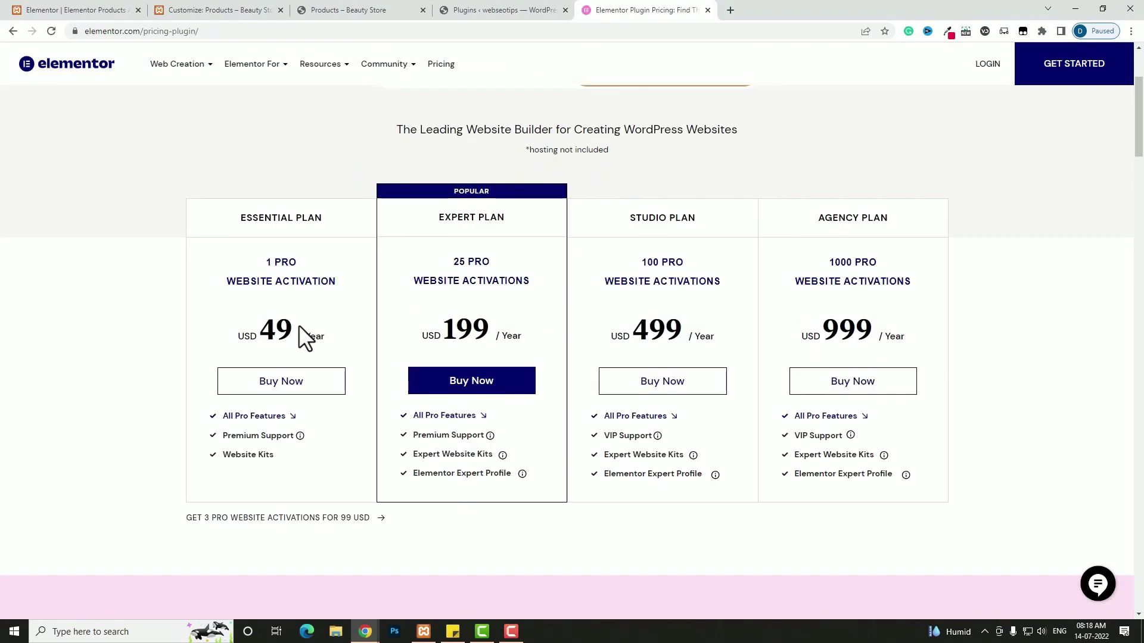
{"action": "scroll", "coordinate": [299, 326], "scroll_direction": "down", "scroll_amount": 2}
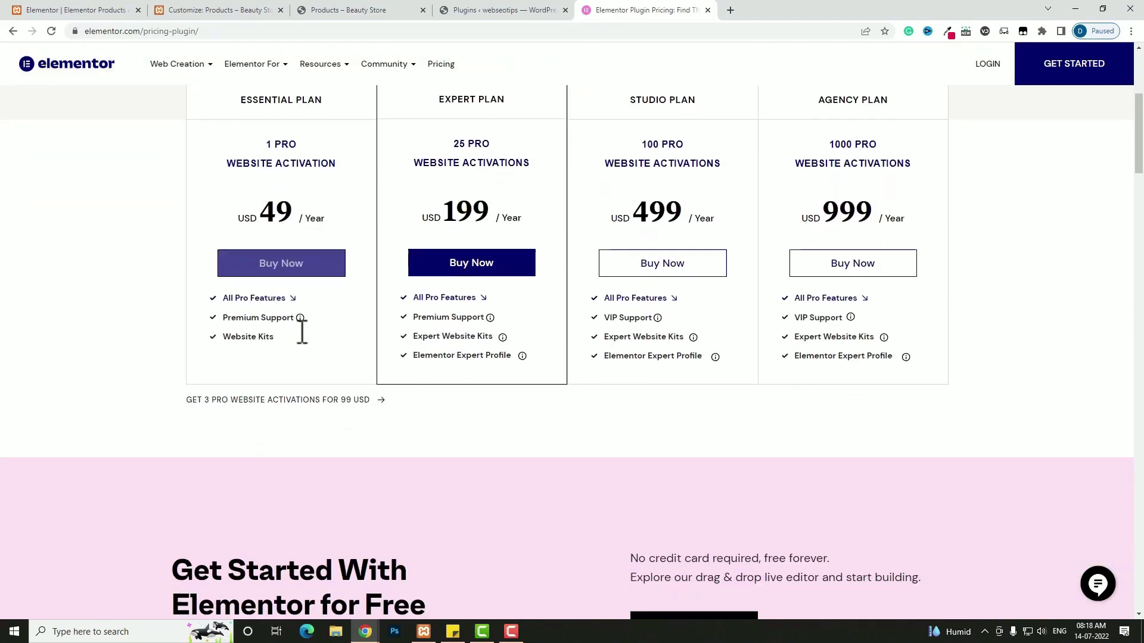
- Upload the elementor-pro-by-webseotips ZIP file as a new WordPress plugin, then install and activate it
{"action": "scroll", "coordinate": [301, 327], "scroll_direction": "up", "scroll_amount": 2}
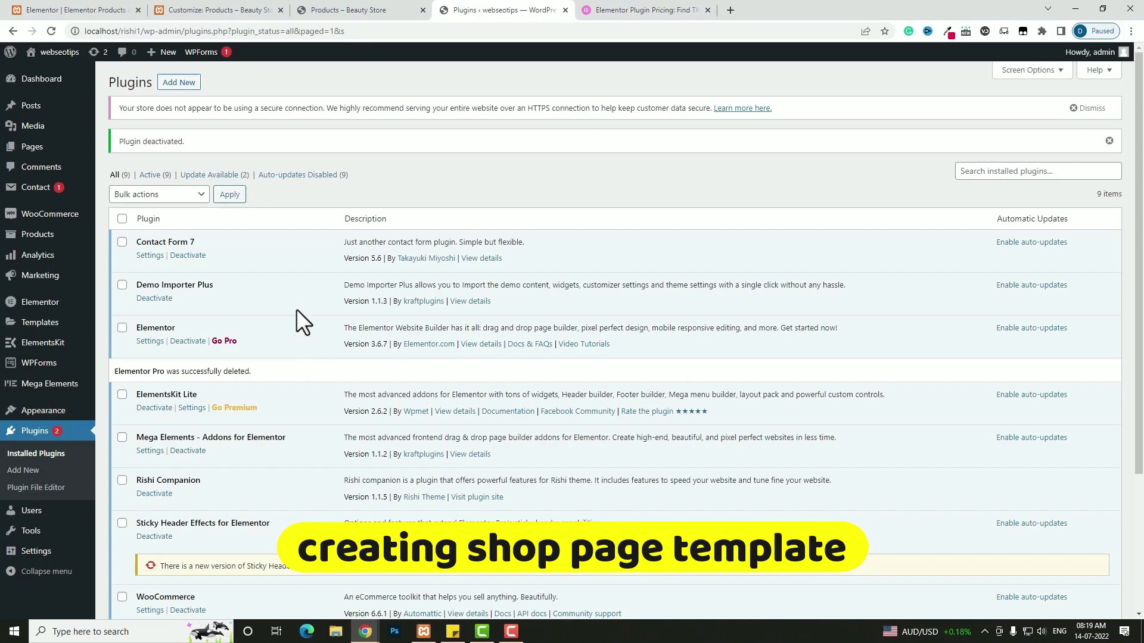
{"action": "left_click", "coordinate": [181, 85]}
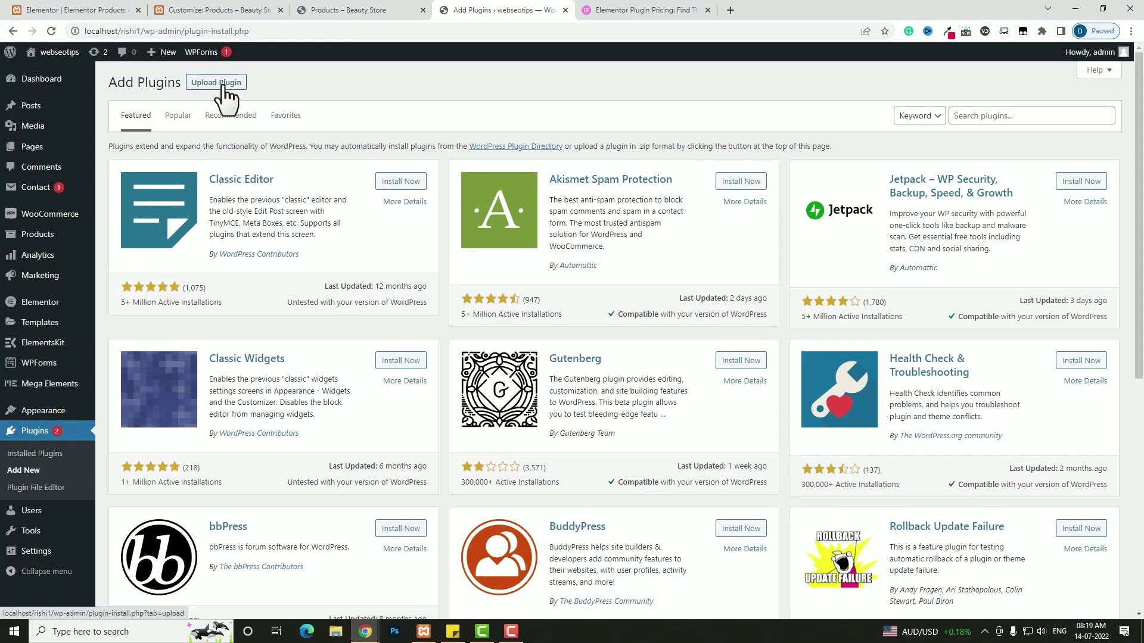
{"action": "left_click", "coordinate": [223, 85]}
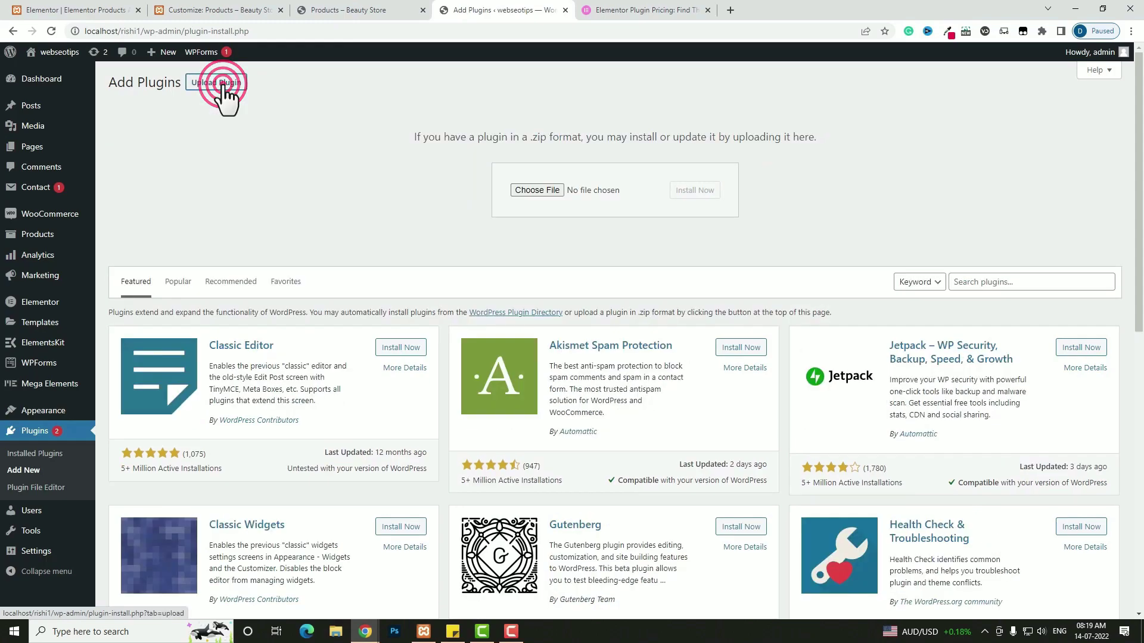
{"action": "left_click", "coordinate": [532, 189]}
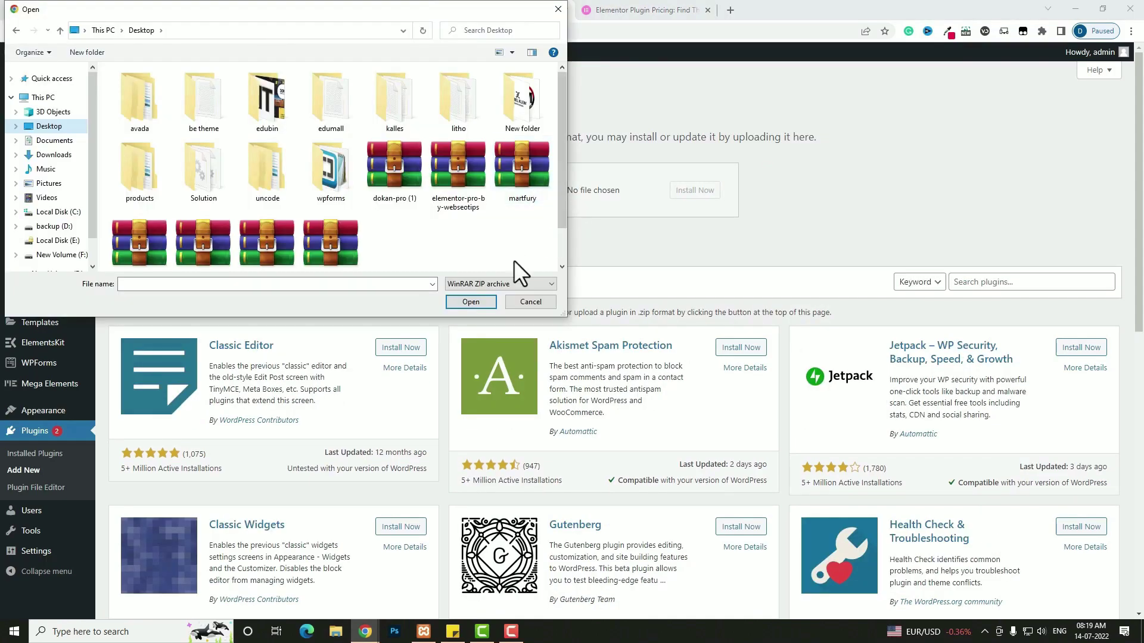
{"action": "left_click", "coordinate": [445, 163]}
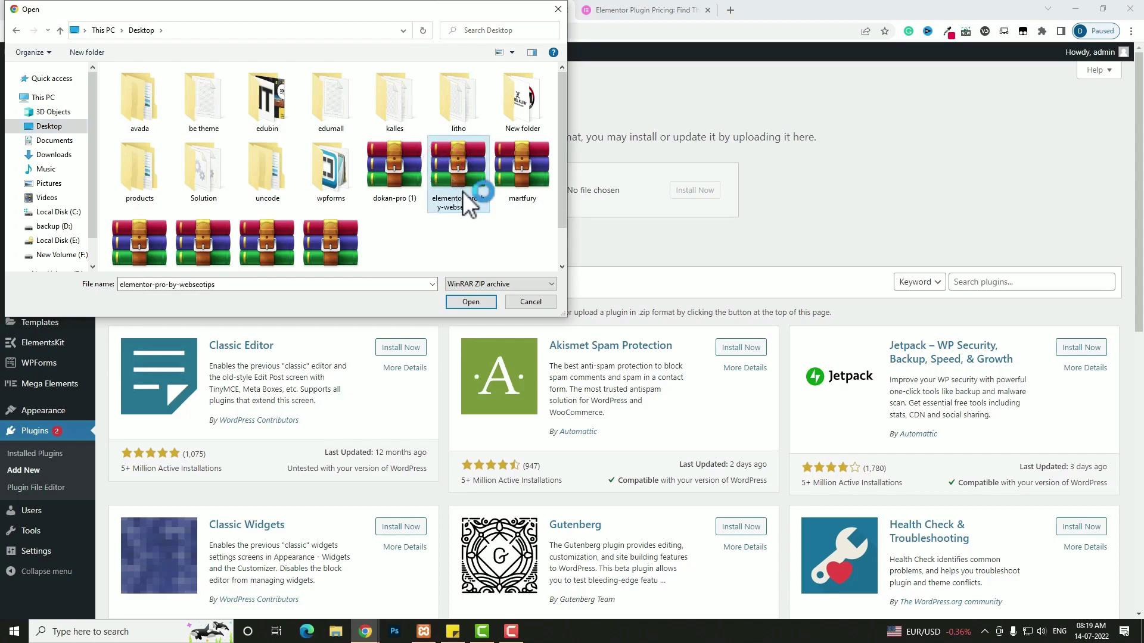
{"action": "left_click", "coordinate": [476, 304]}
{"action": "left_click", "coordinate": [686, 195]}
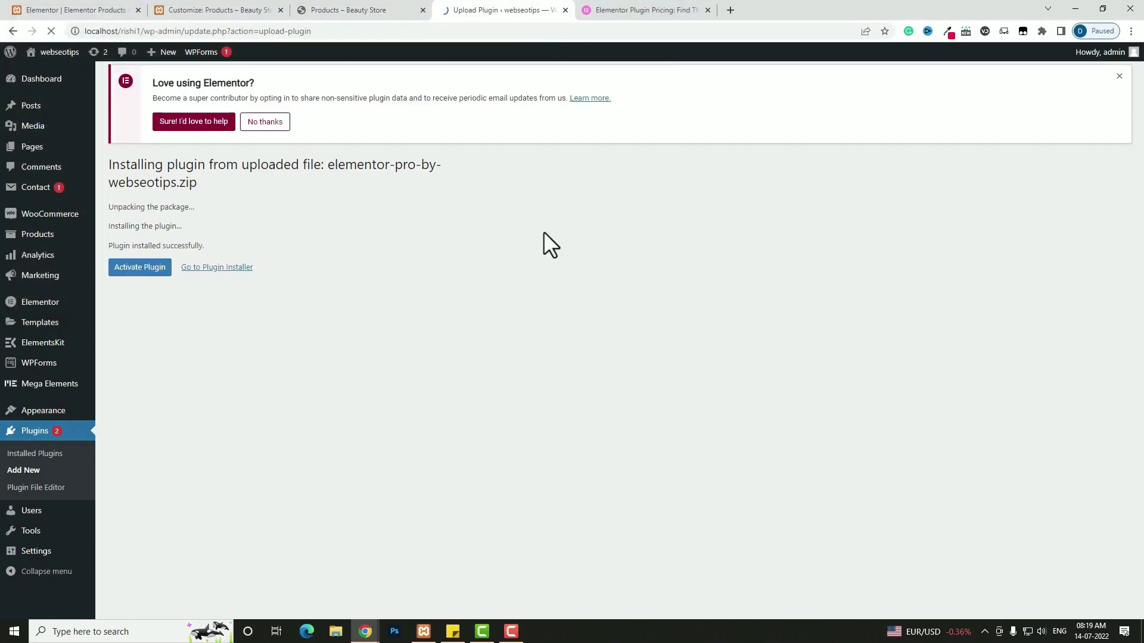
{"action": "left_click", "coordinate": [150, 267]}
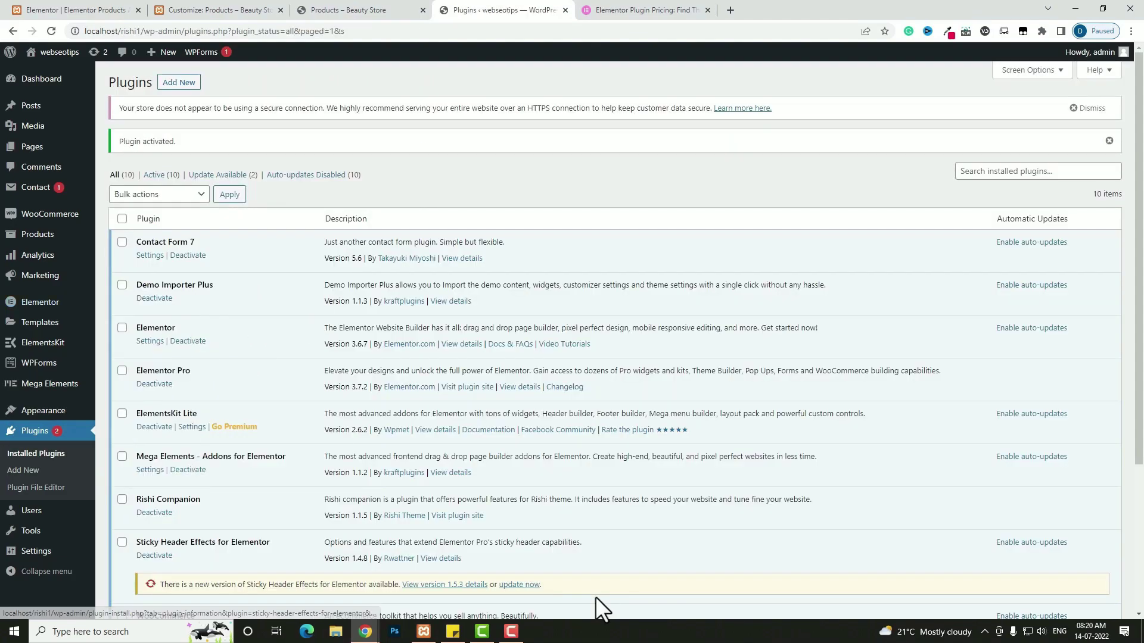
- Create a new Products Archive template in the Theme Builder and dismiss the block library to start from a blank layout
{"action": "mouse_move", "coordinate": [46, 329]}
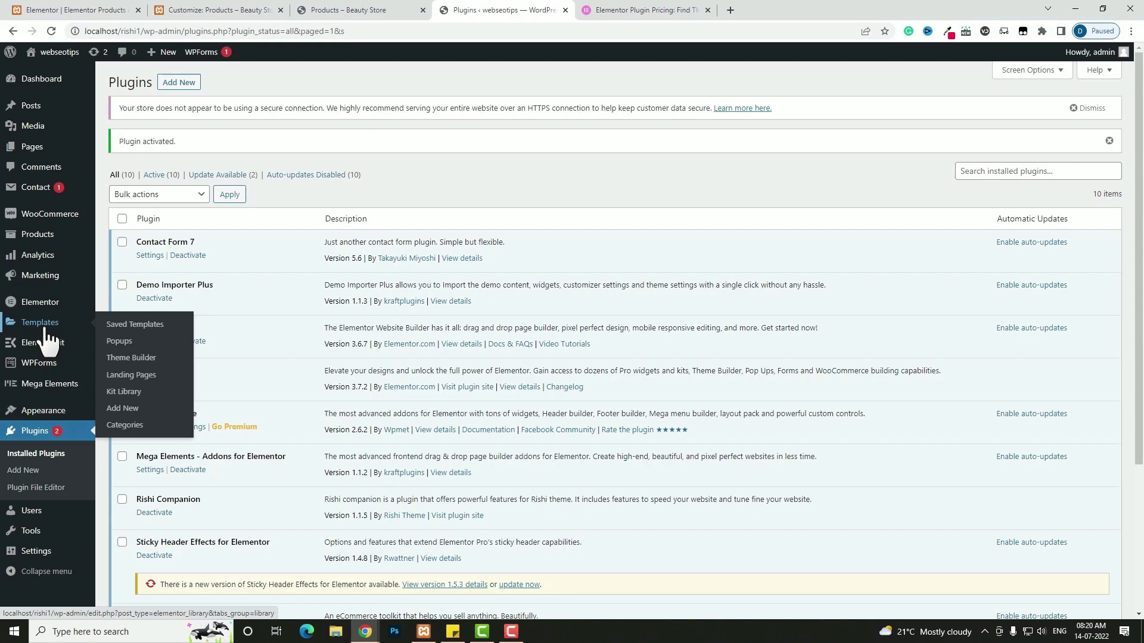
{"action": "left_click", "coordinate": [133, 359]}
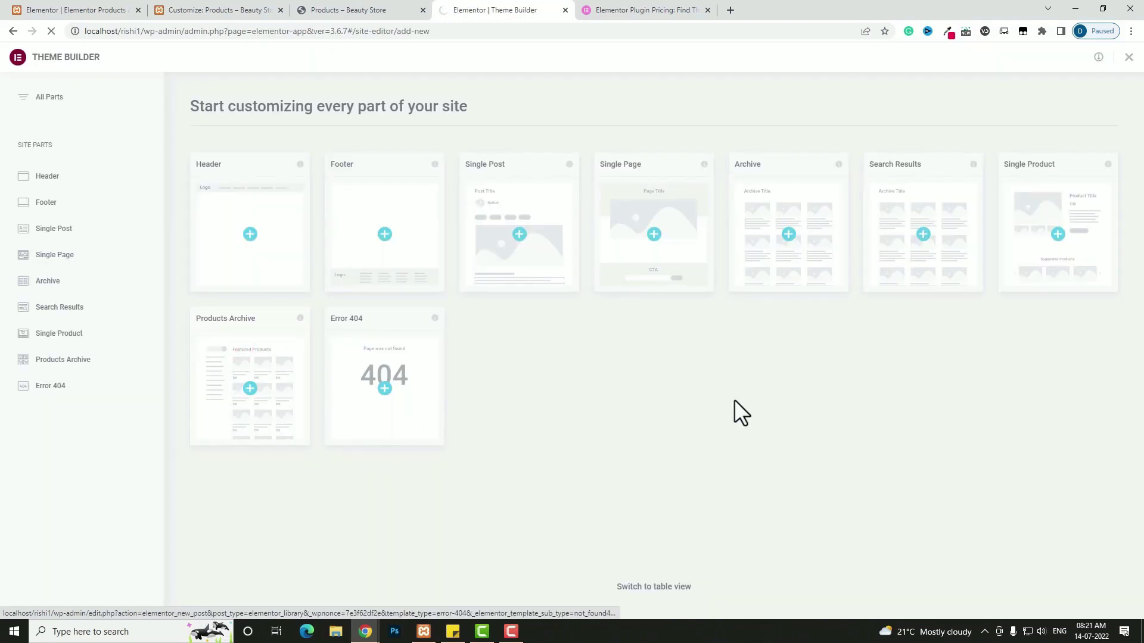
{"action": "left_click", "coordinate": [272, 356]}
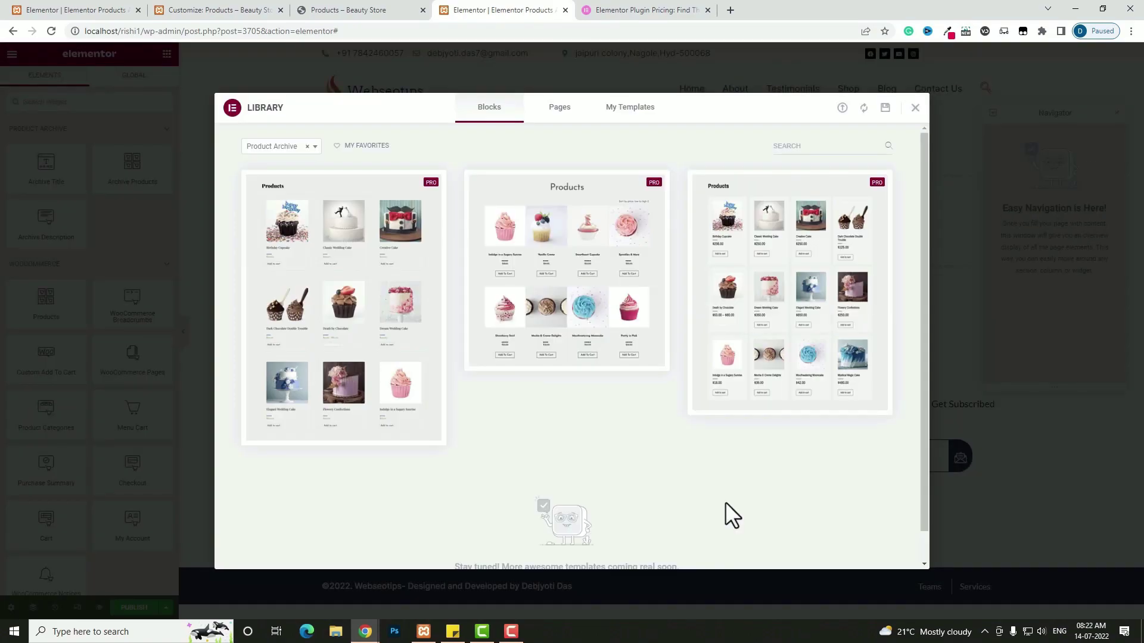
{"action": "mouse_move", "coordinate": [365, 378]}
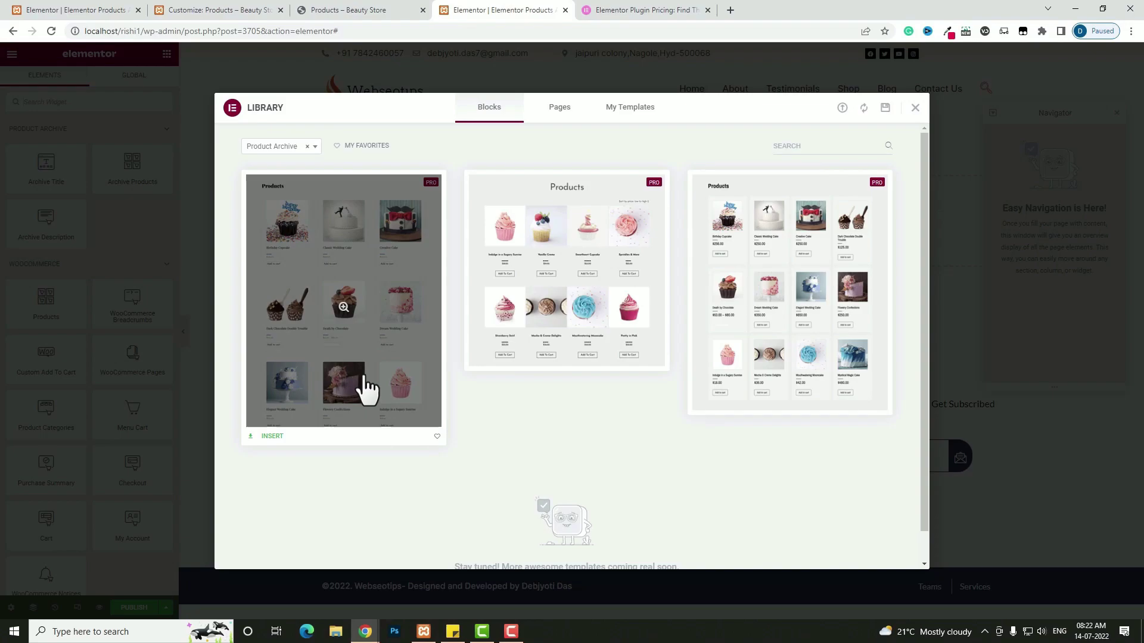
{"action": "mouse_move", "coordinate": [737, 285]}
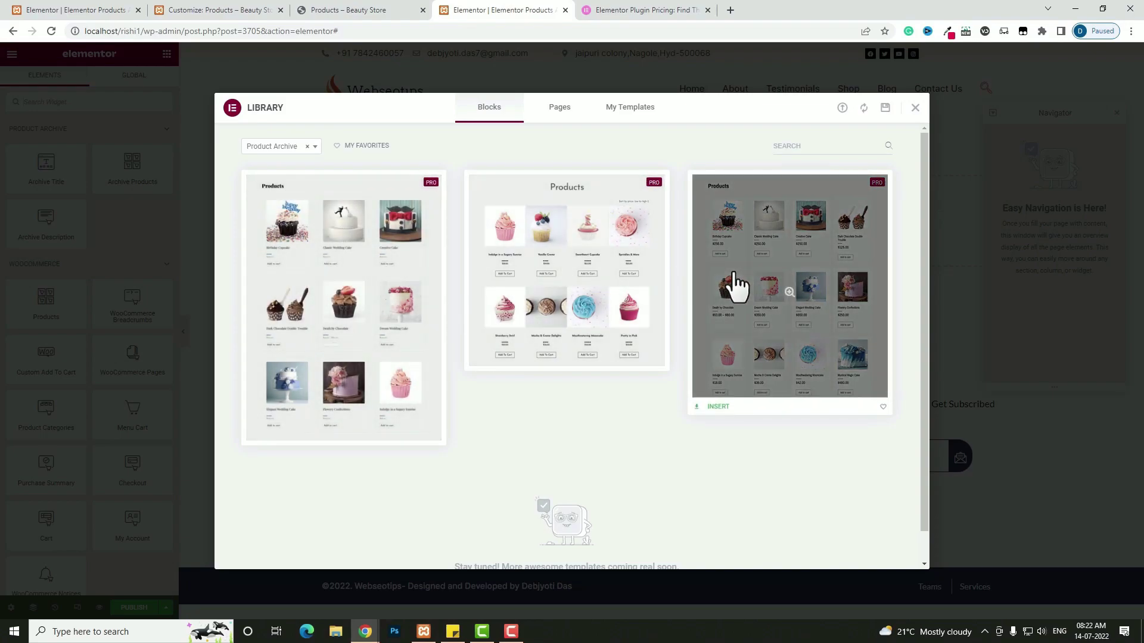
{"action": "mouse_move", "coordinate": [314, 421]}
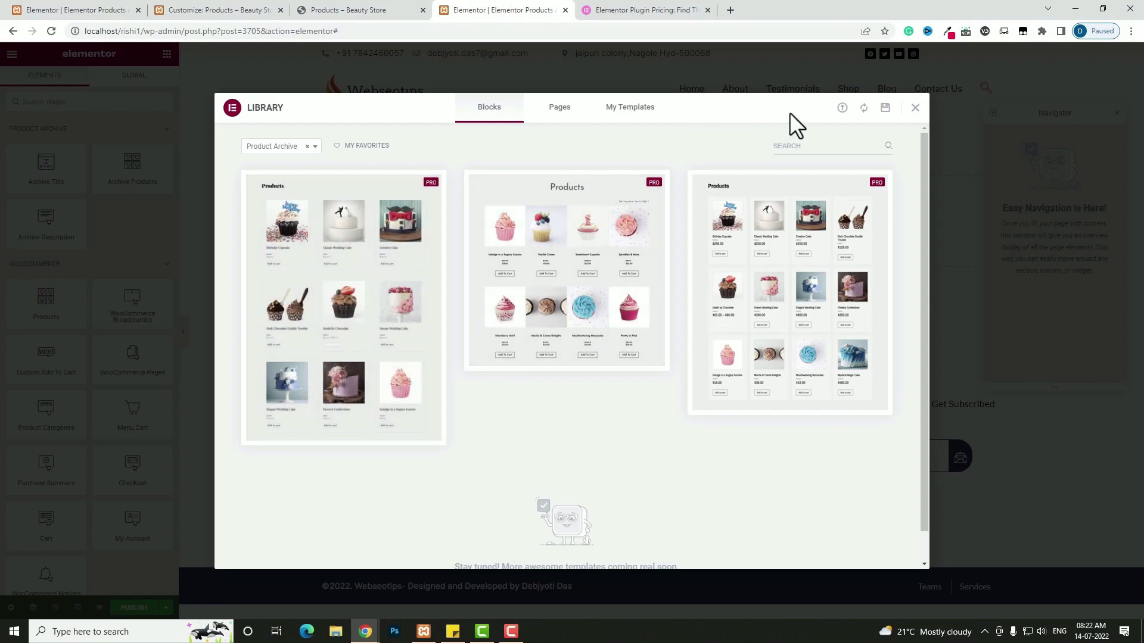
{"action": "left_click", "coordinate": [916, 109]}
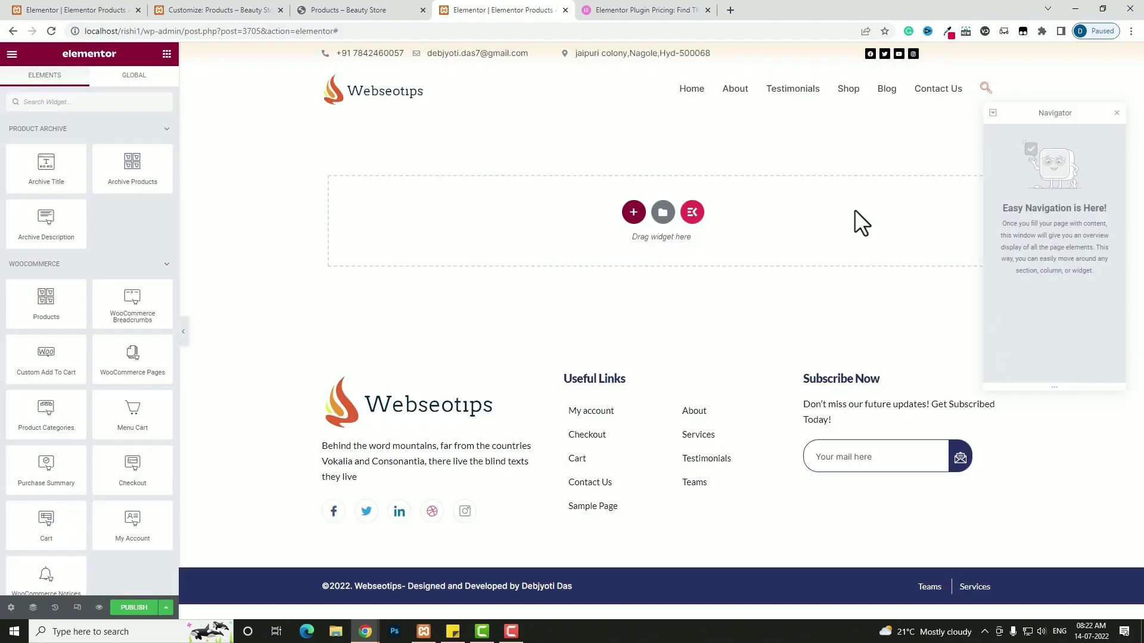
- Add a two-column section to the template and set the first column's width to 20%
{"action": "left_click", "coordinate": [637, 216]}
{"action": "left_click", "coordinate": [554, 256]}
{"action": "left_click", "coordinate": [323, 122]}
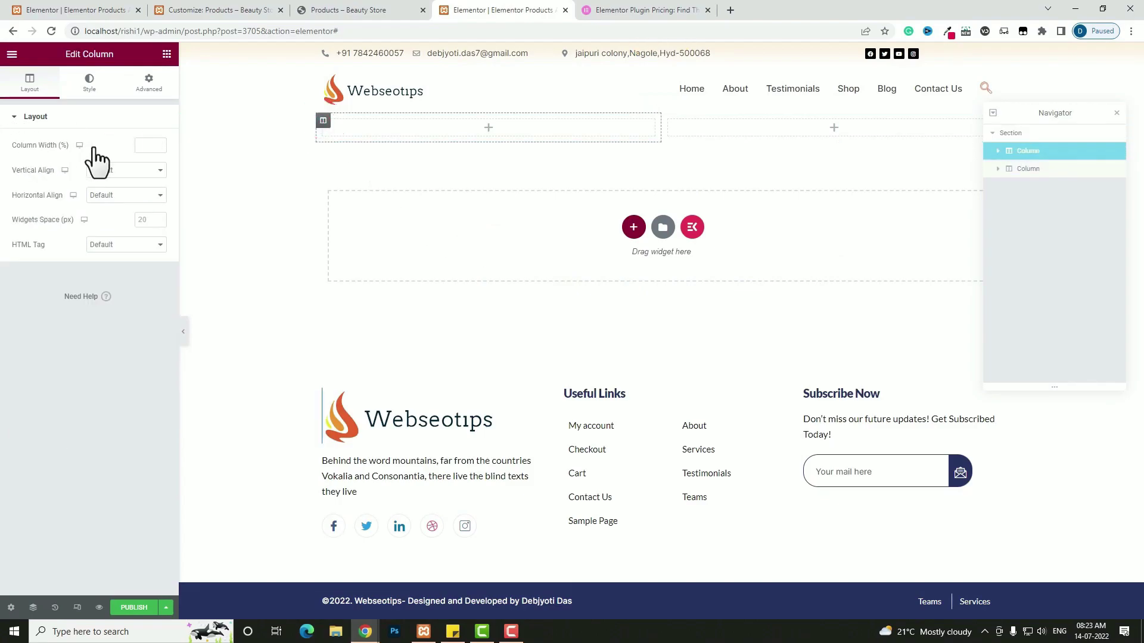
{"action": "left_click", "coordinate": [144, 146]}
{"action": "type", "text": "20"}
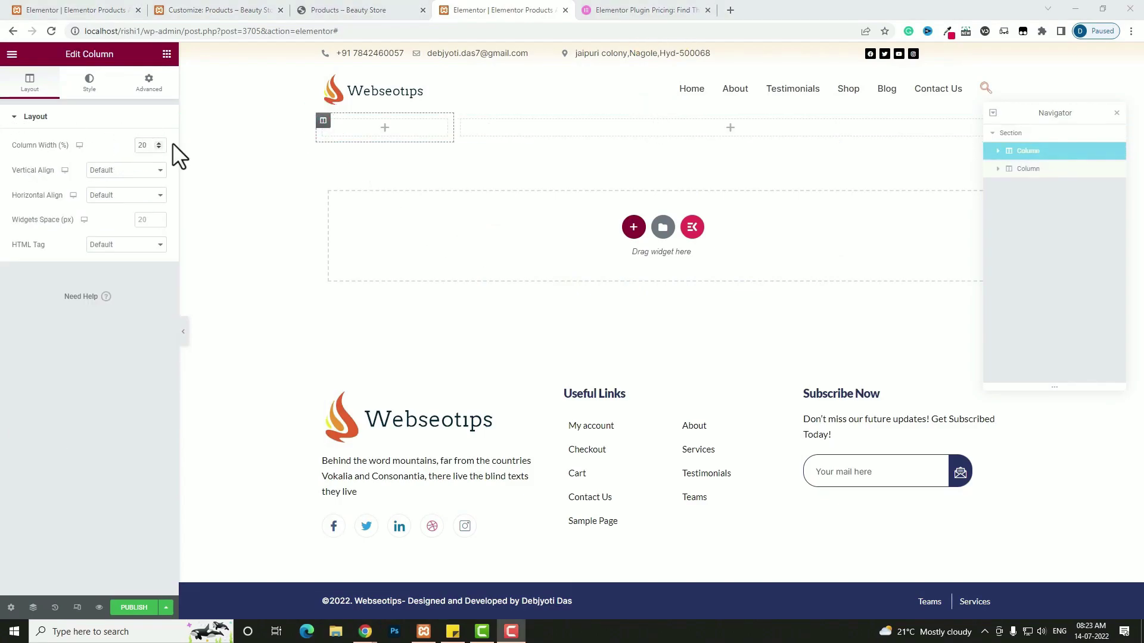
- Place the Archive Products widget in the wider second column
{"action": "left_click", "coordinate": [731, 129]}
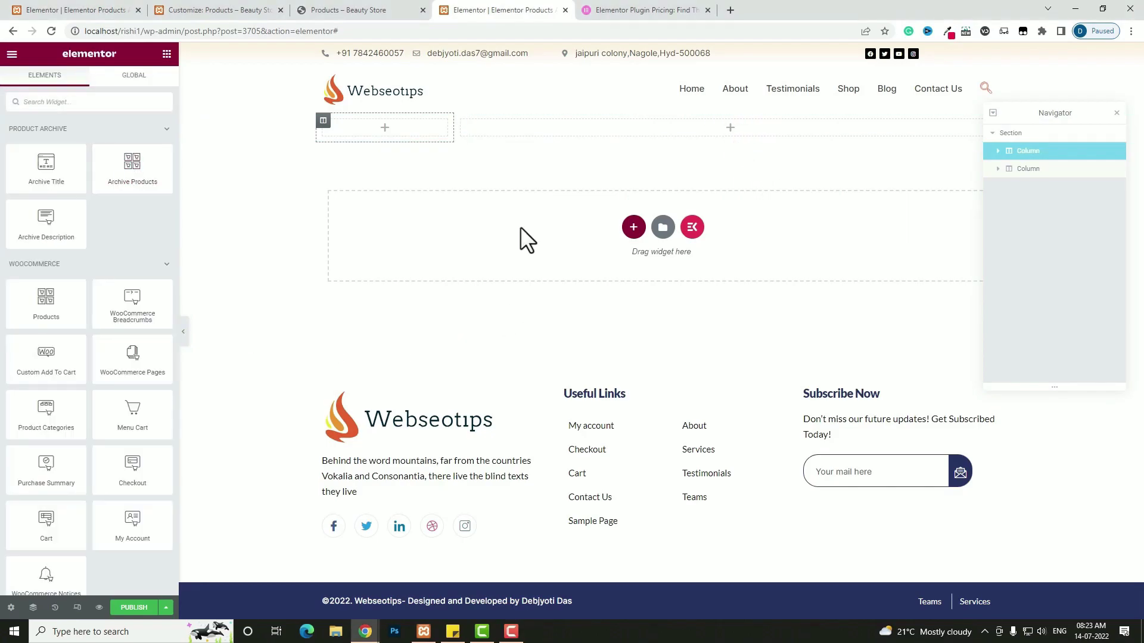
{"action": "left_click_drag", "start_coordinate": [138, 178], "coordinate": [598, 133]}
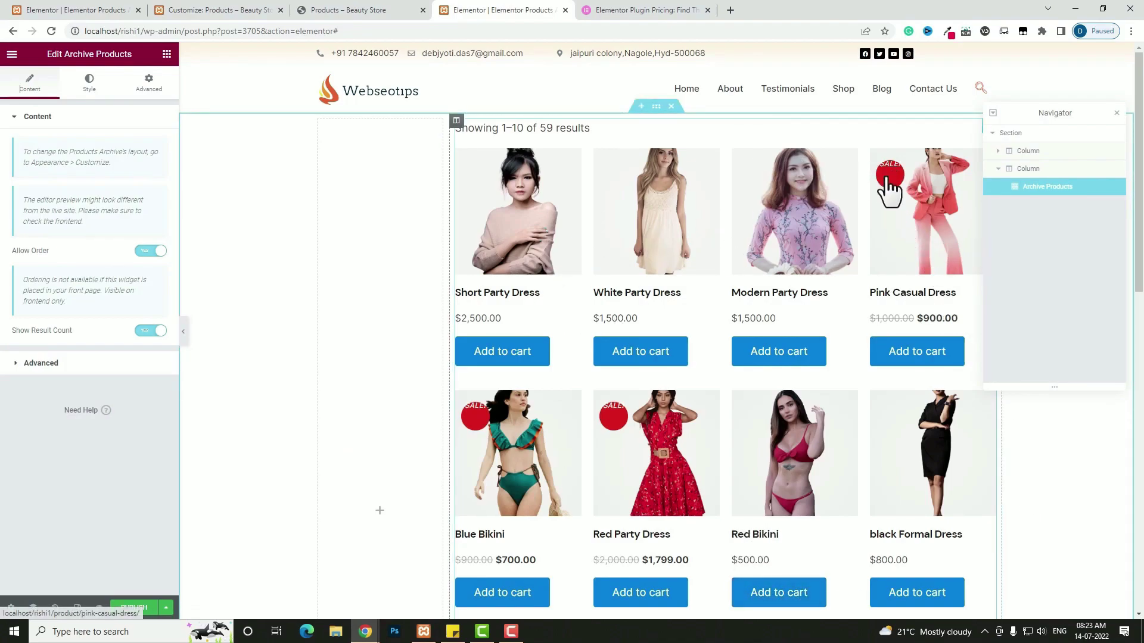
- Set the height of the Archive Products widget's Sale Flash badge to 50 px
{"action": "left_click", "coordinate": [94, 84]}
{"action": "scroll", "coordinate": [78, 438], "scroll_direction": "down", "scroll_amount": 10}
{"action": "scroll", "coordinate": [77, 438], "scroll_direction": "down", "scroll_amount": 3}
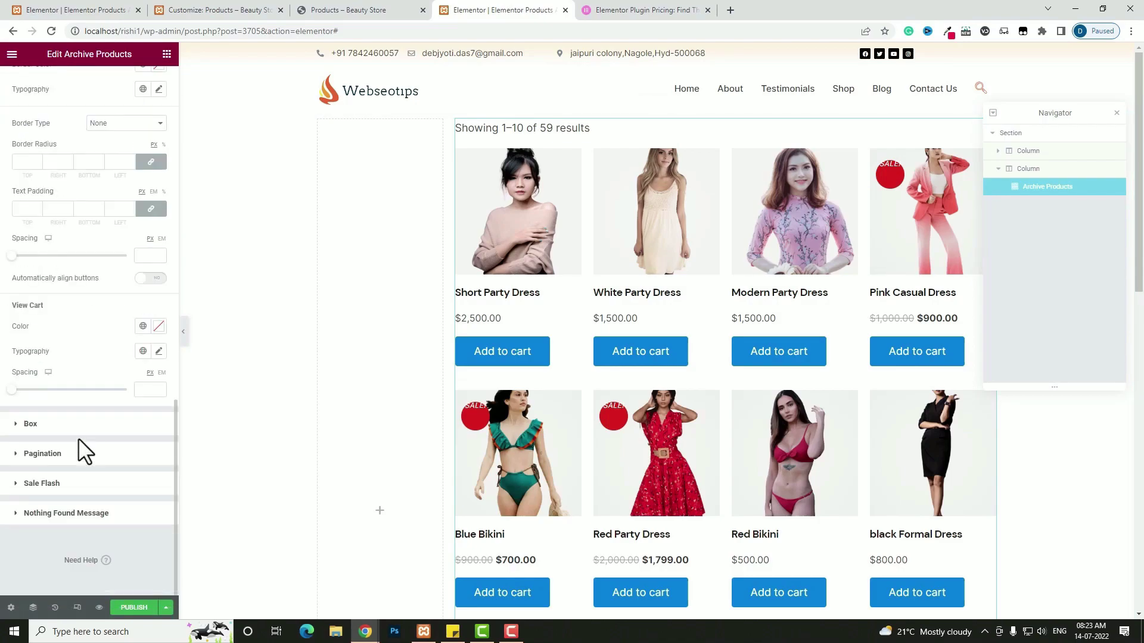
{"action": "left_click", "coordinate": [76, 483]}
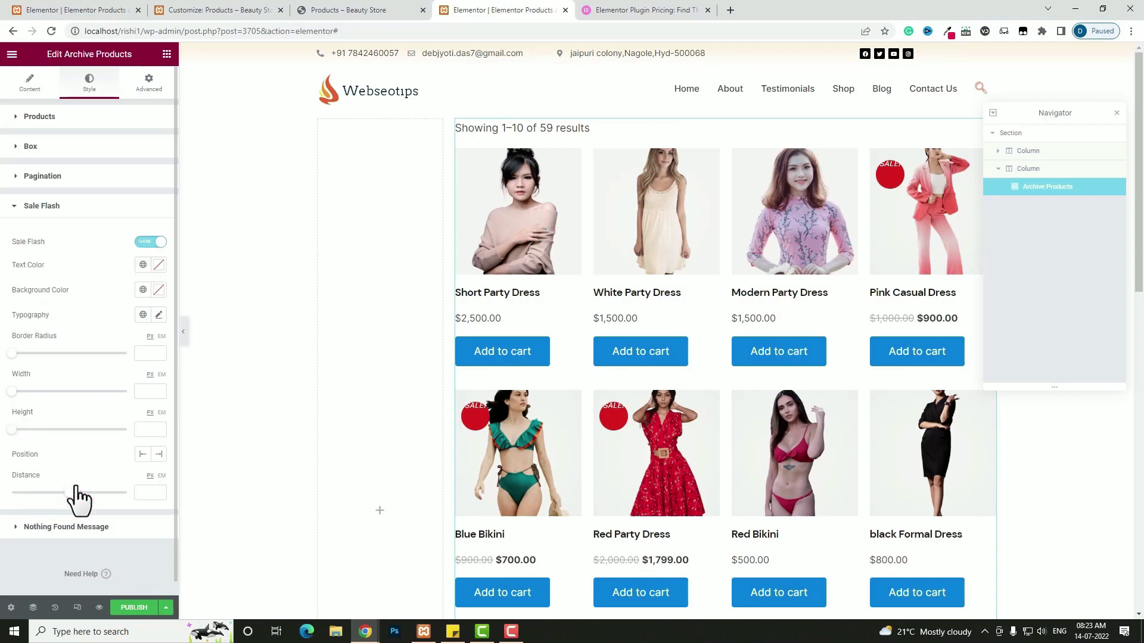
{"action": "left_click_drag", "start_coordinate": [15, 431], "coordinate": [77, 444]}
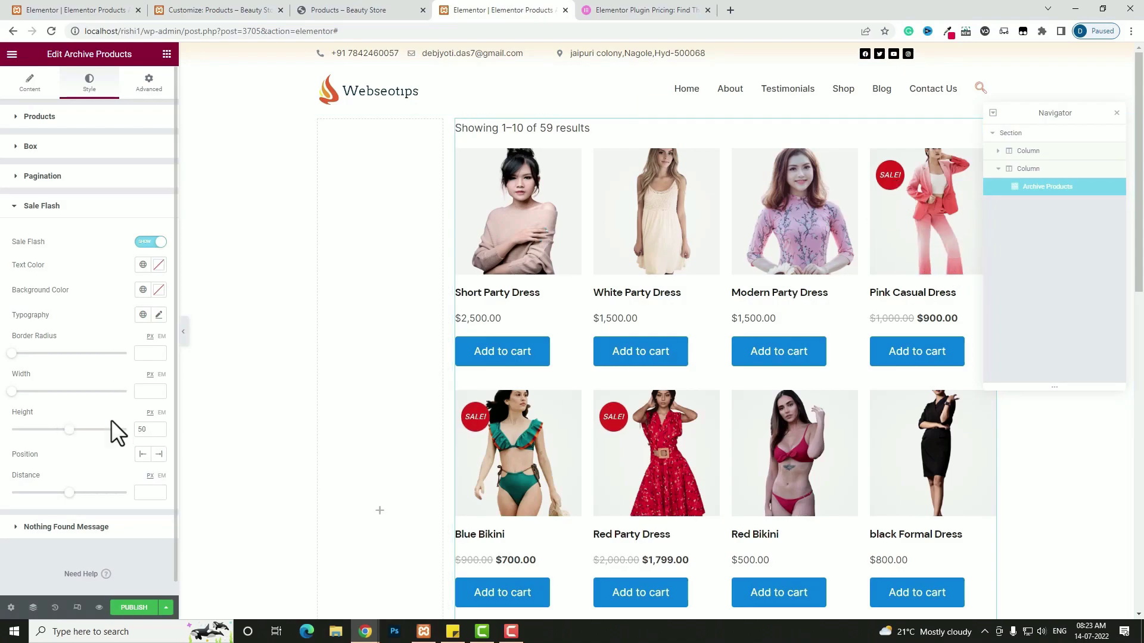
- Set the product grid's columns gap to 10 and rows gap to 50, and center-align the product content
{"action": "left_click", "coordinate": [40, 117]}
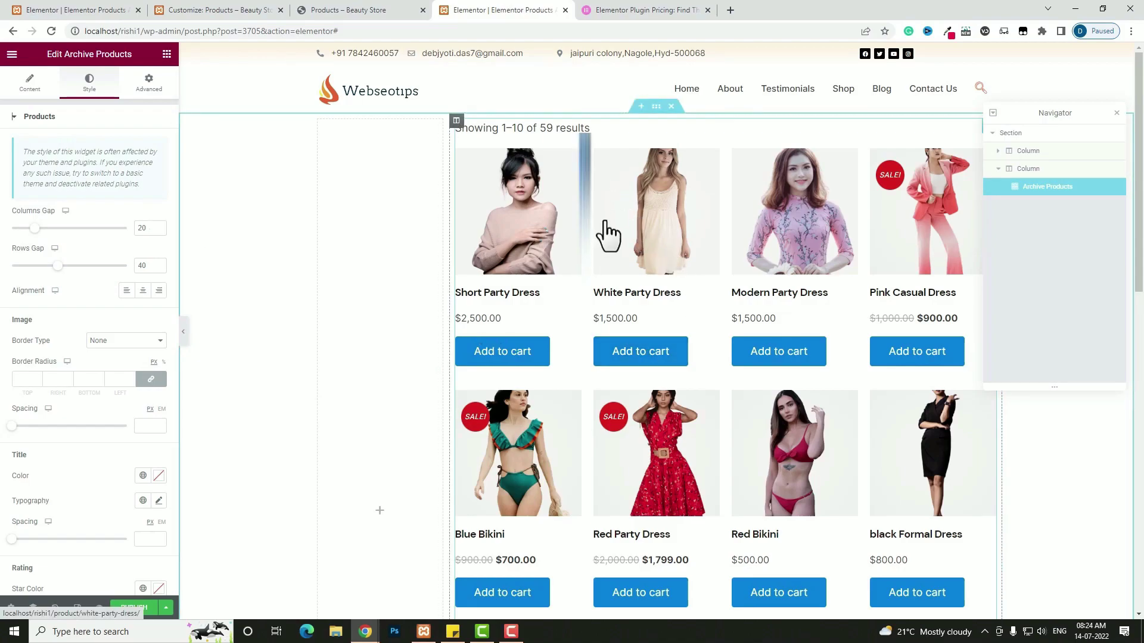
{"action": "left_click", "coordinate": [148, 227]}
{"action": "type", "text": "10"}
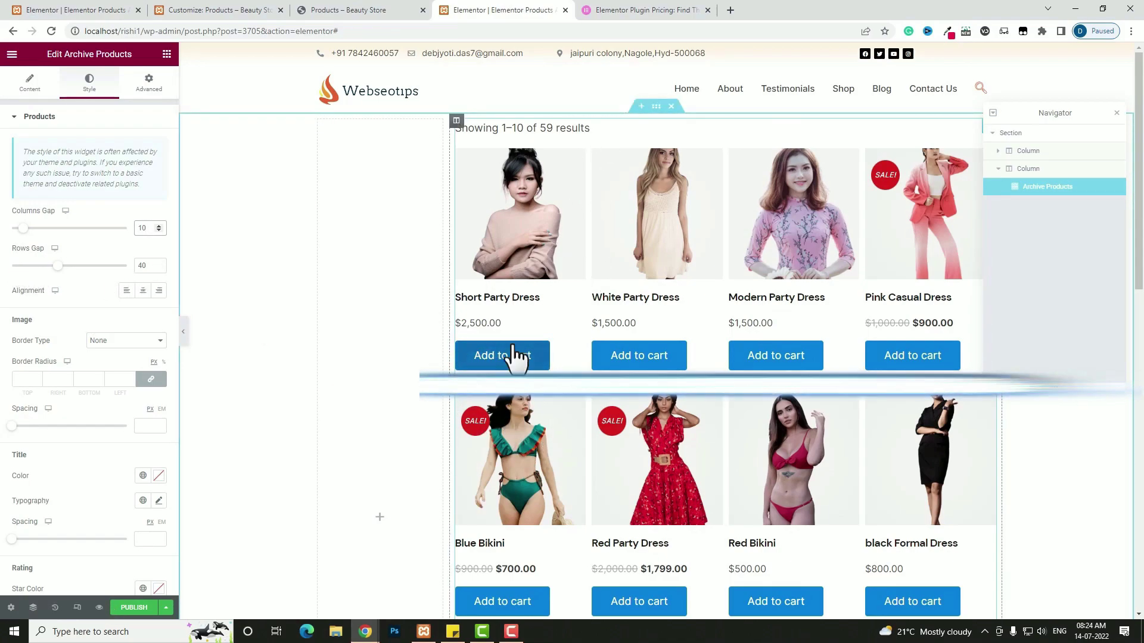
{"action": "double_click", "coordinate": [146, 266]}
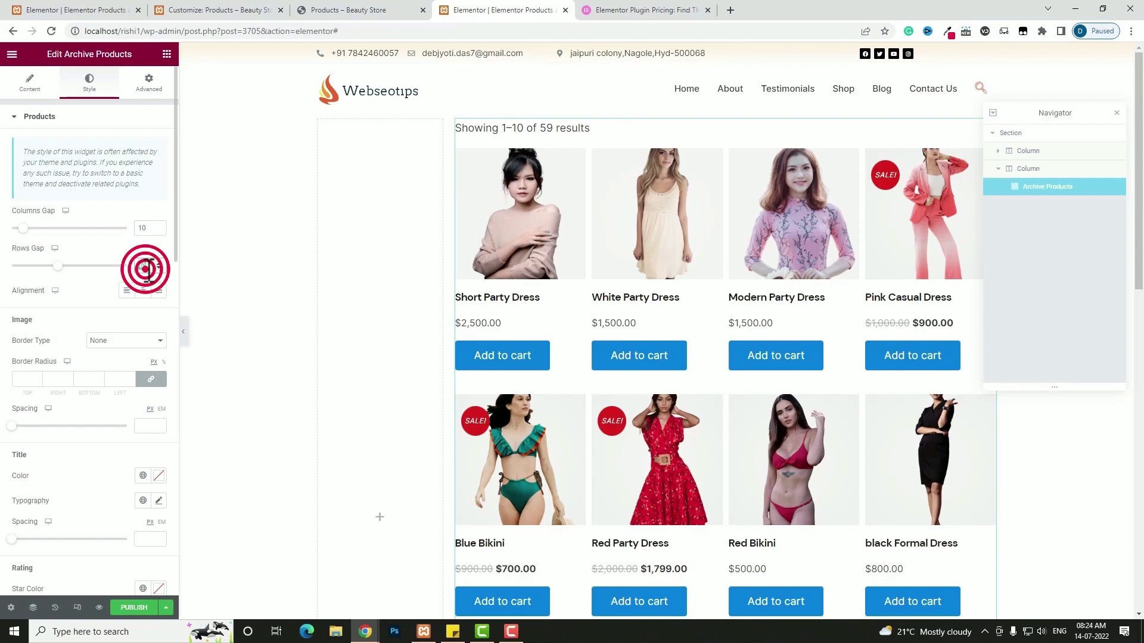
{"action": "type", "text": "50"}
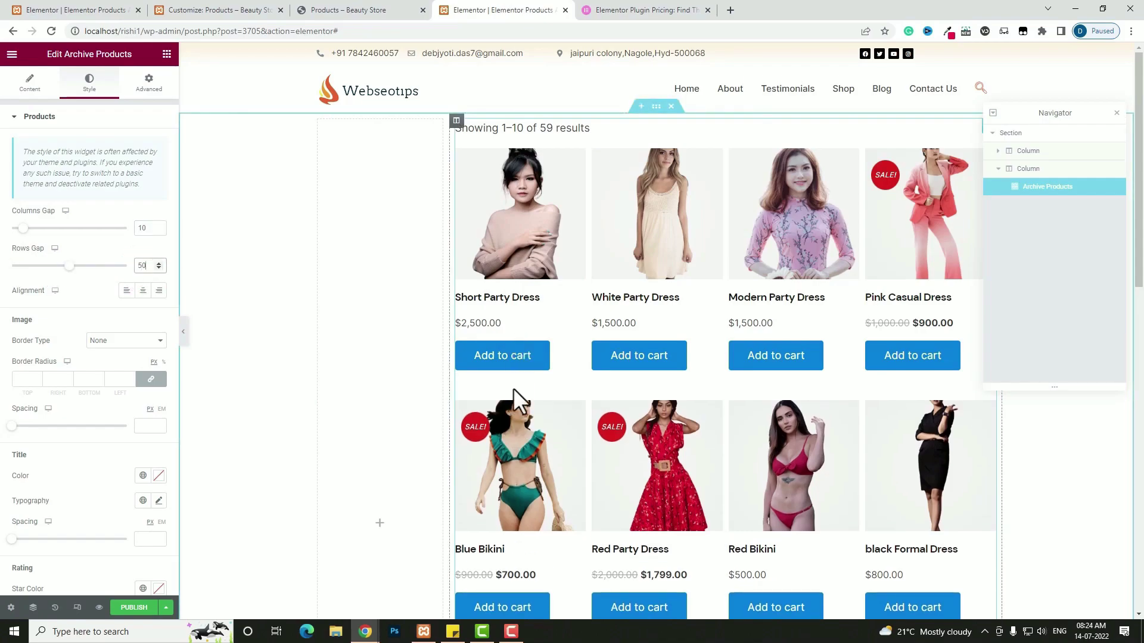
{"action": "left_click", "coordinate": [142, 291]}
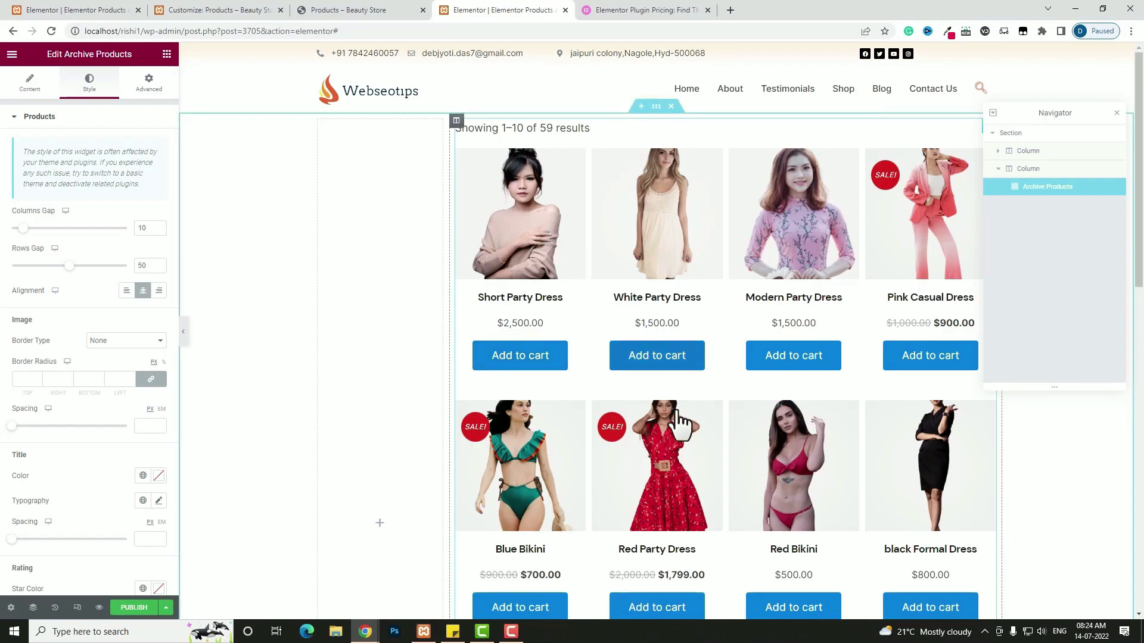
- Try a solid border on the product images and set the border type back to None
{"action": "left_click", "coordinate": [137, 341]}
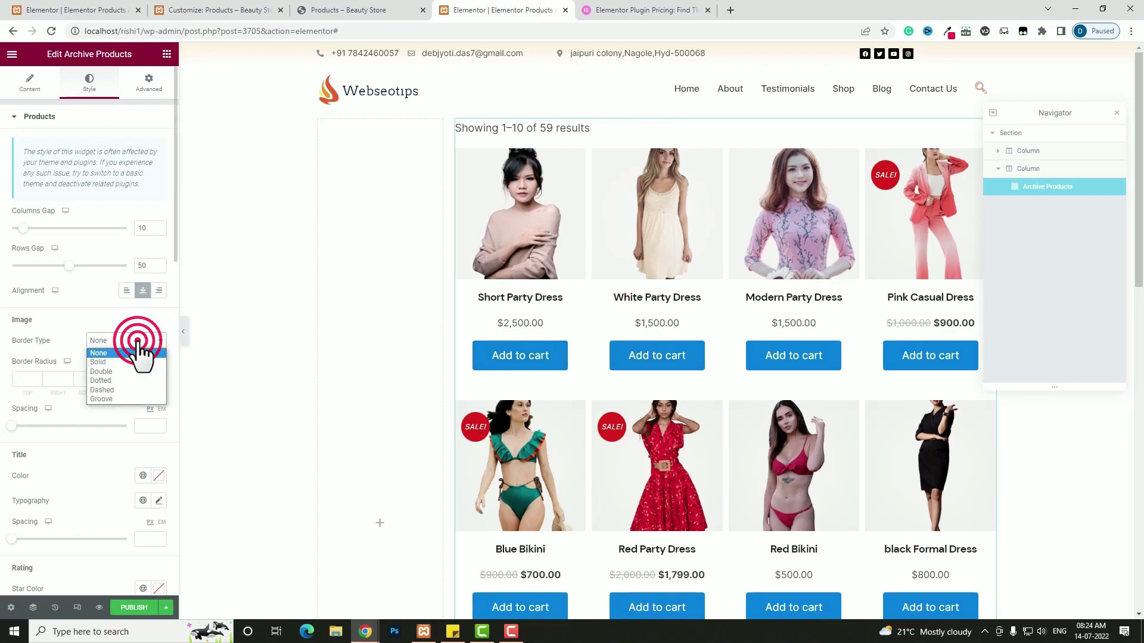
{"action": "left_click", "coordinate": [126, 362]}
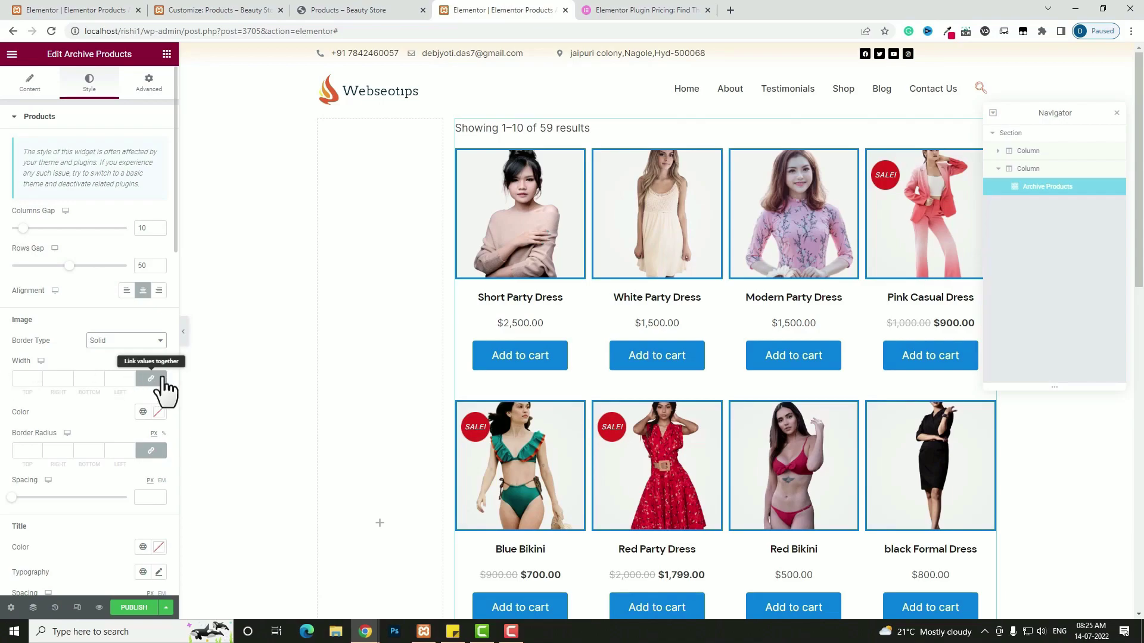
{"action": "left_click", "coordinate": [140, 340]}
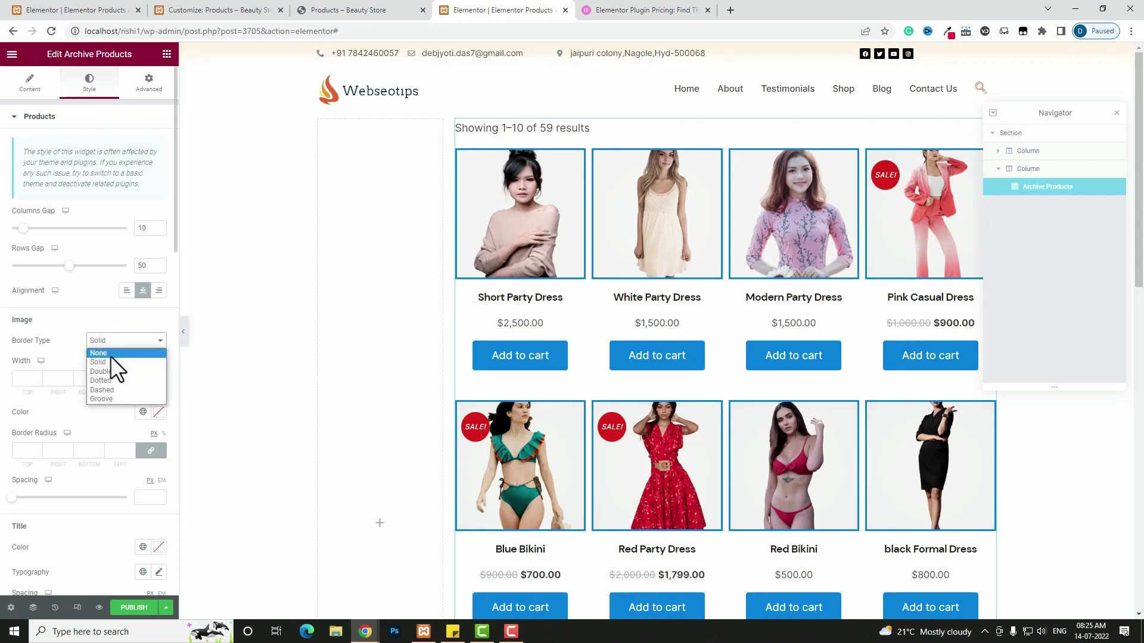
{"action": "left_click", "coordinate": [110, 354]}
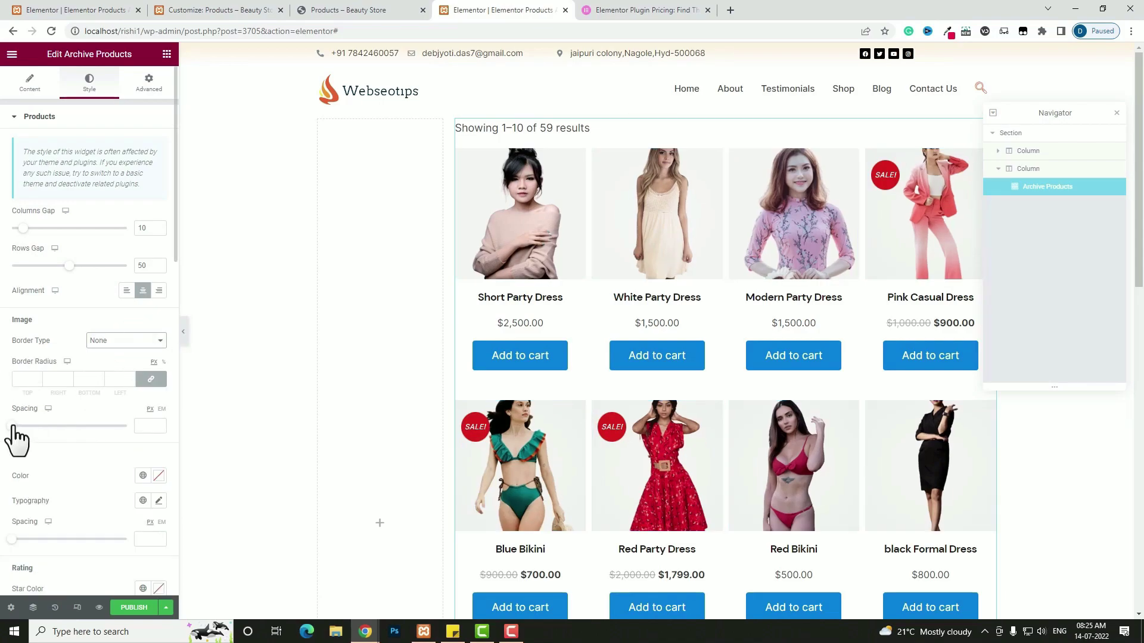
- Set the spacing of the product images to 5 px
{"action": "mouse_move", "coordinate": [13, 427]}
{"action": "left_mouse_down"}
{"action": "mouse_move", "coordinate": [76, 429]}
{"action": "mouse_move", "coordinate": [8, 434]}
{"action": "left_mouse_up"}
{"action": "left_click", "coordinate": [144, 426]}
{"action": "type", "text": "5"}
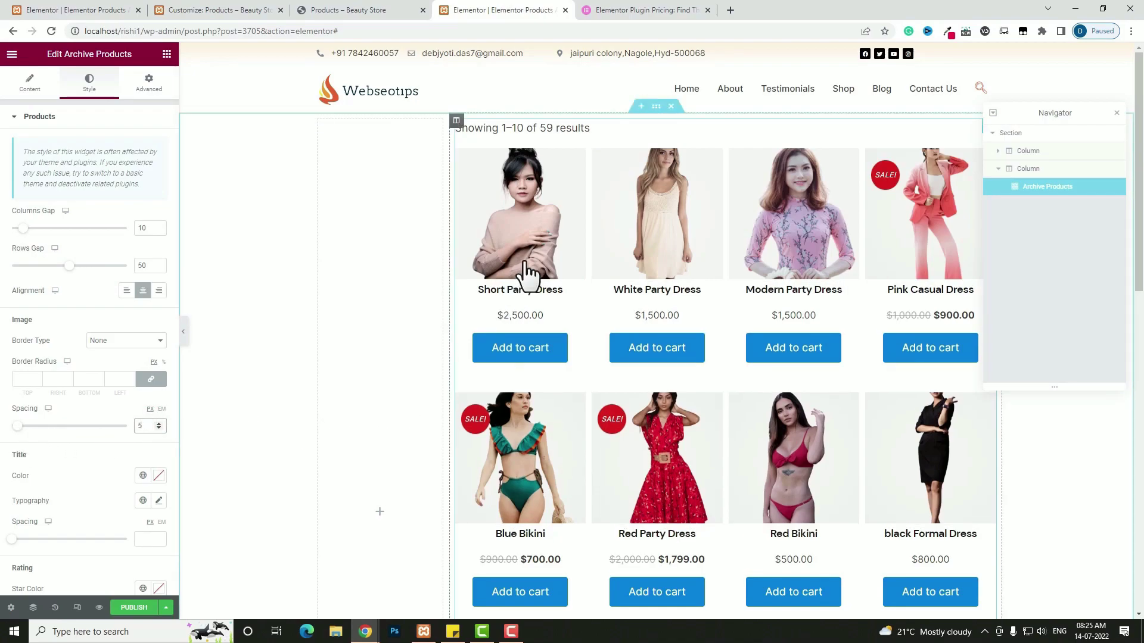
- Change the product title color to a pinkish crimson red
{"action": "scroll", "coordinate": [11, 459], "scroll_direction": "down", "scroll_amount": 2}
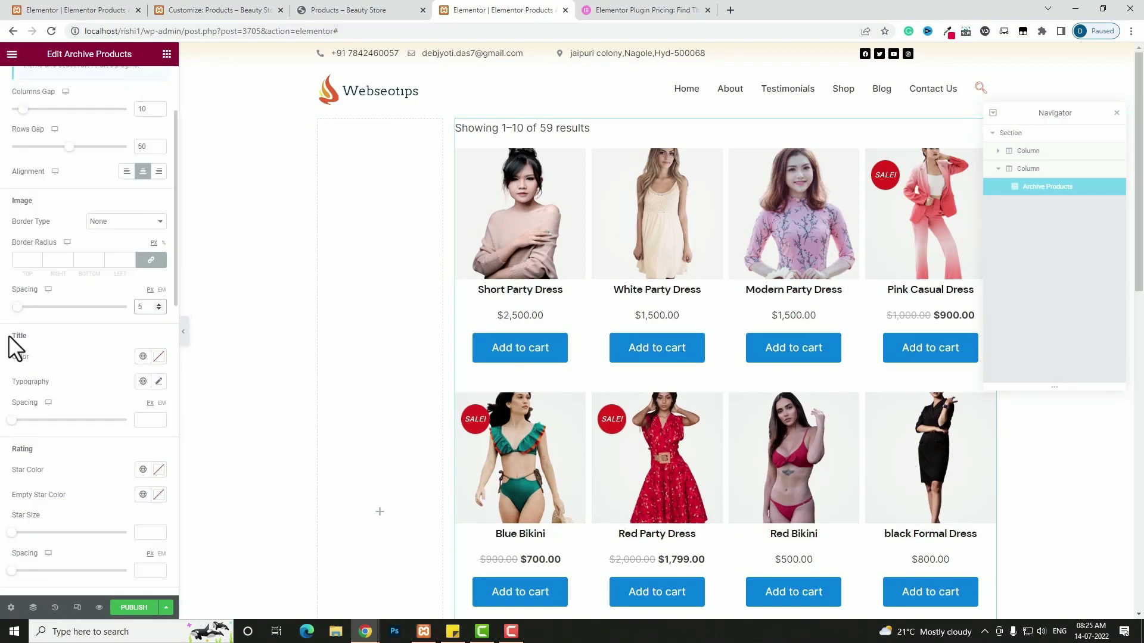
{"action": "left_click", "coordinate": [159, 358]}
{"action": "left_click_drag", "start_coordinate": [146, 410], "coordinate": [179, 404]}
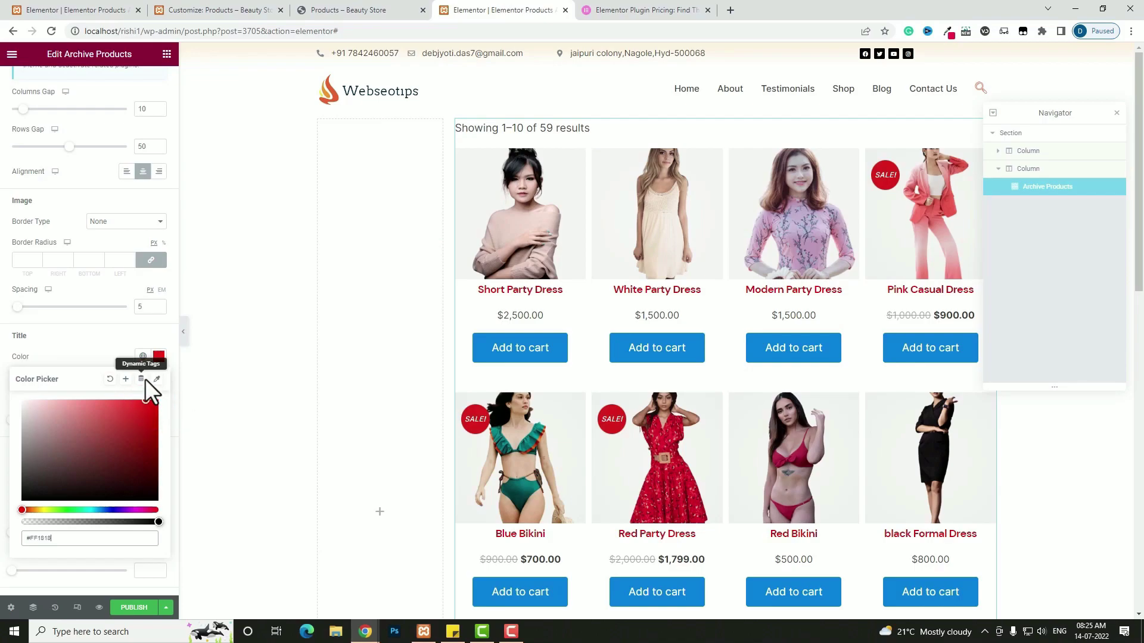
{"action": "left_click_drag", "start_coordinate": [21, 509], "coordinate": [154, 510]}
{"action": "left_click", "coordinate": [159, 356]}
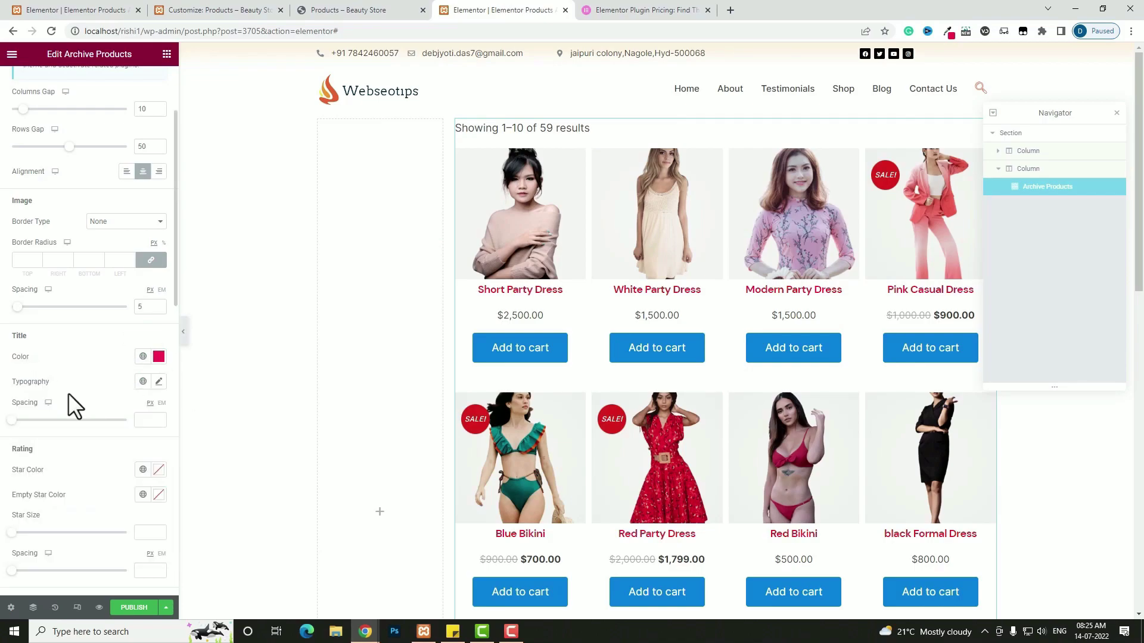
- Set the font family of the product titles to Roboto
{"action": "left_click", "coordinate": [158, 381]}
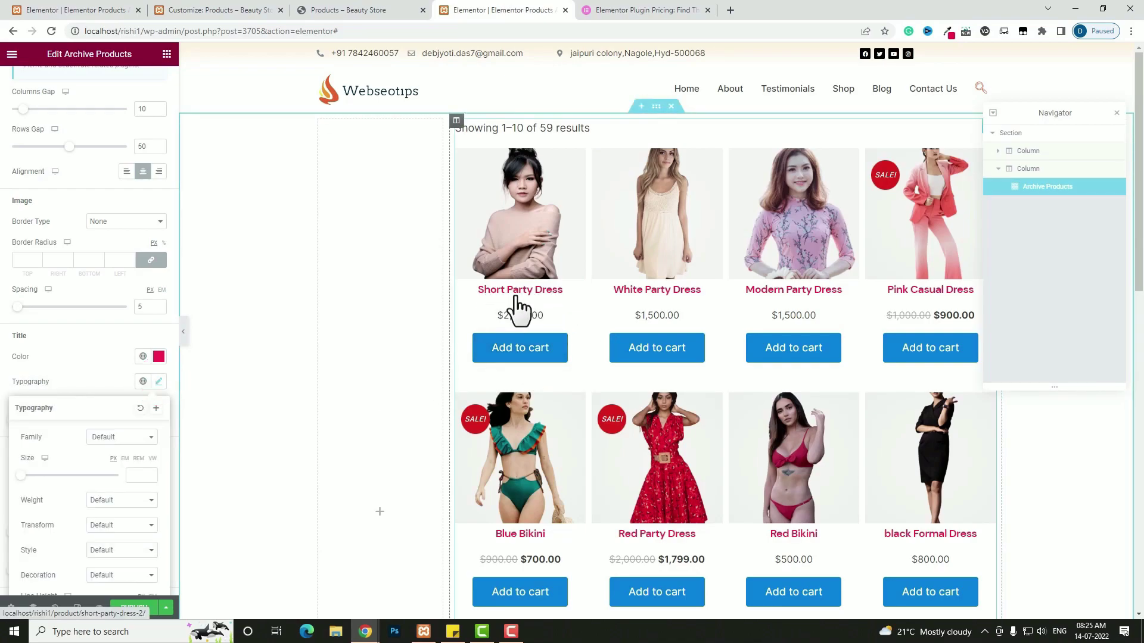
{"action": "left_click", "coordinate": [158, 382]}
{"action": "left_click", "coordinate": [159, 381]}
{"action": "left_click", "coordinate": [132, 437]}
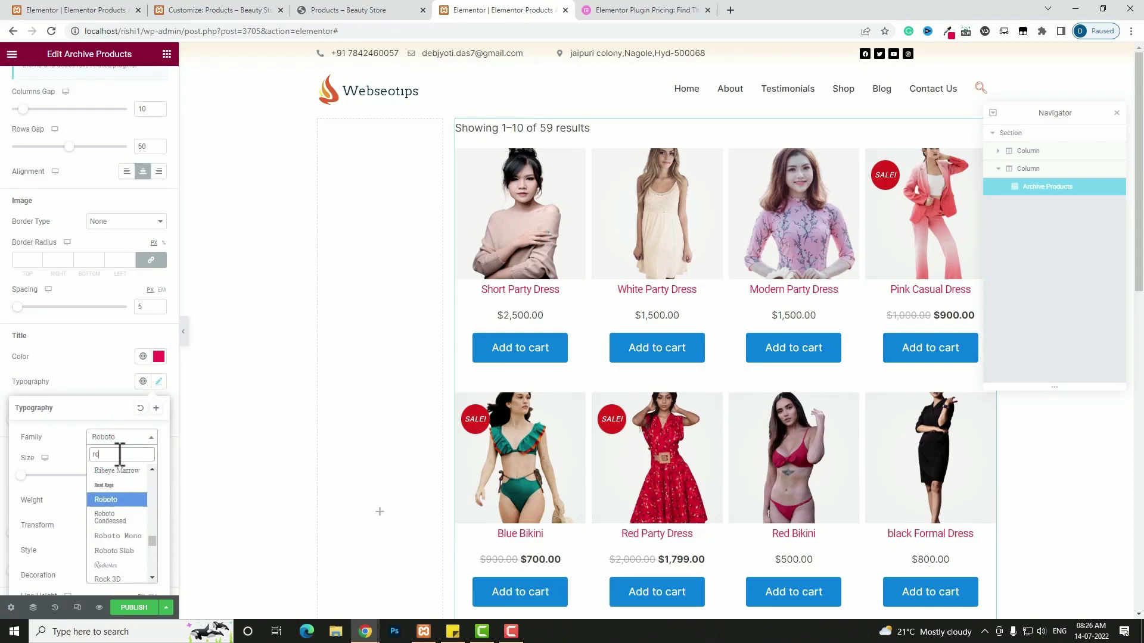
{"action": "left_click", "coordinate": [170, 451]}
- Set the product title font size to 16 px and the title spacing to 0
{"action": "left_click", "coordinate": [129, 475]}
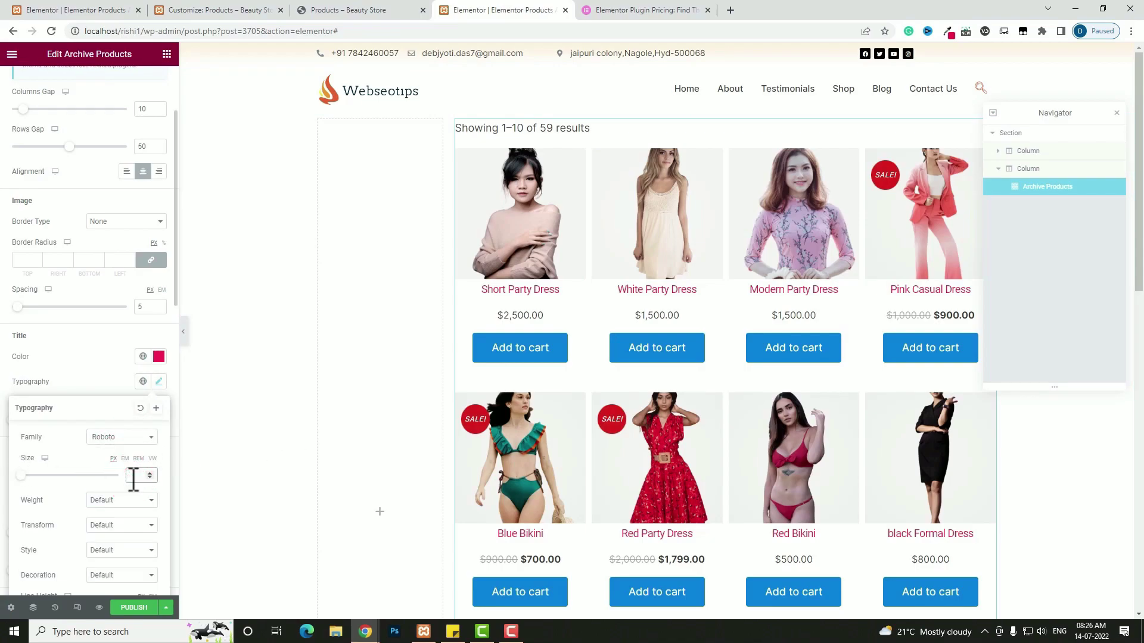
{"action": "type", "text": "20"}
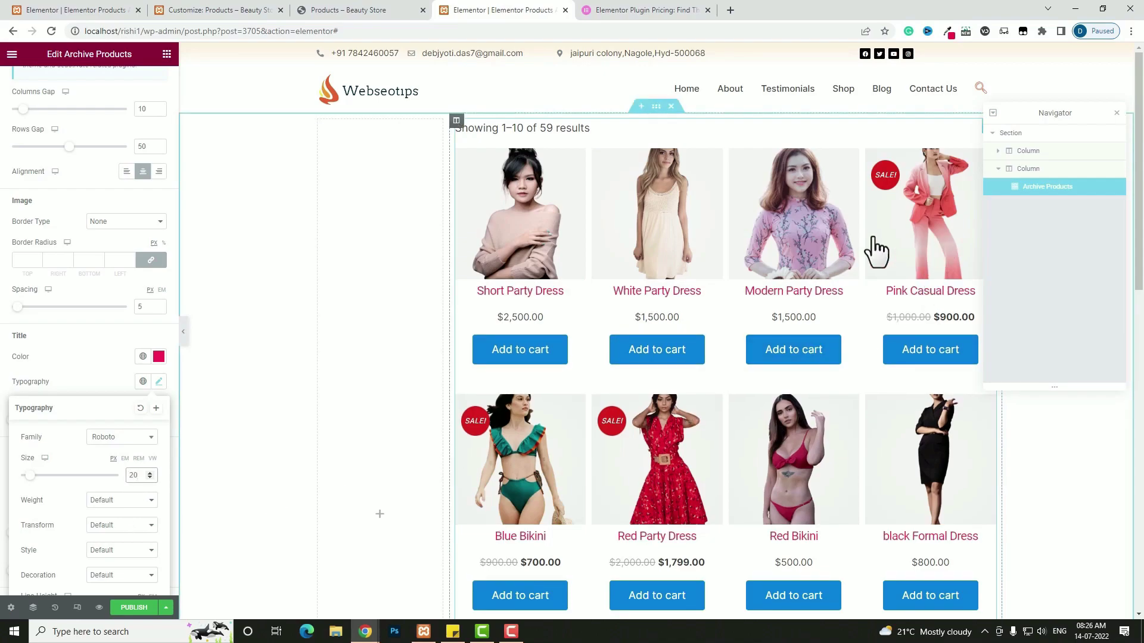
{"action": "double_click", "coordinate": [130, 474]}
{"action": "type", "text": "16"}
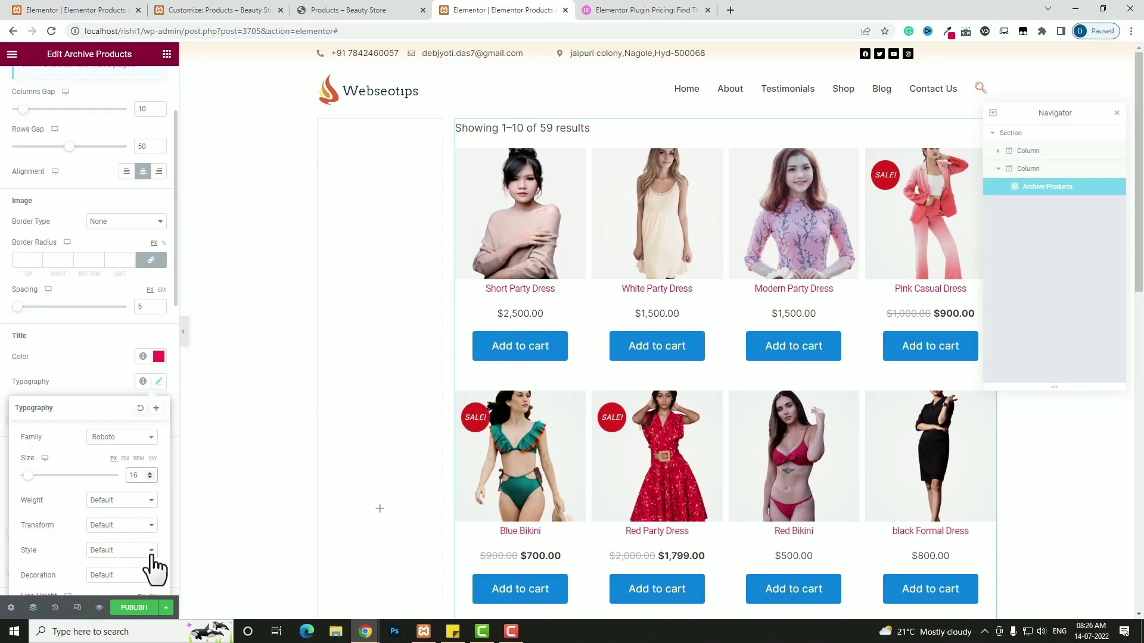
{"action": "scroll", "coordinate": [101, 536], "scroll_direction": "down", "scroll_amount": 1}
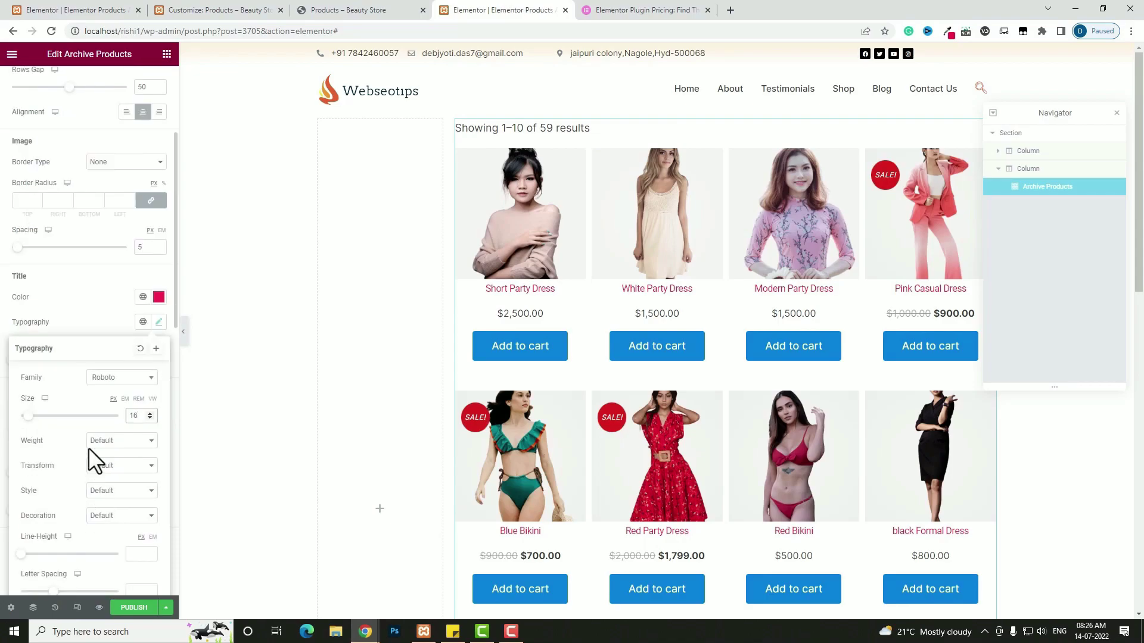
{"action": "left_click", "coordinate": [156, 321]}
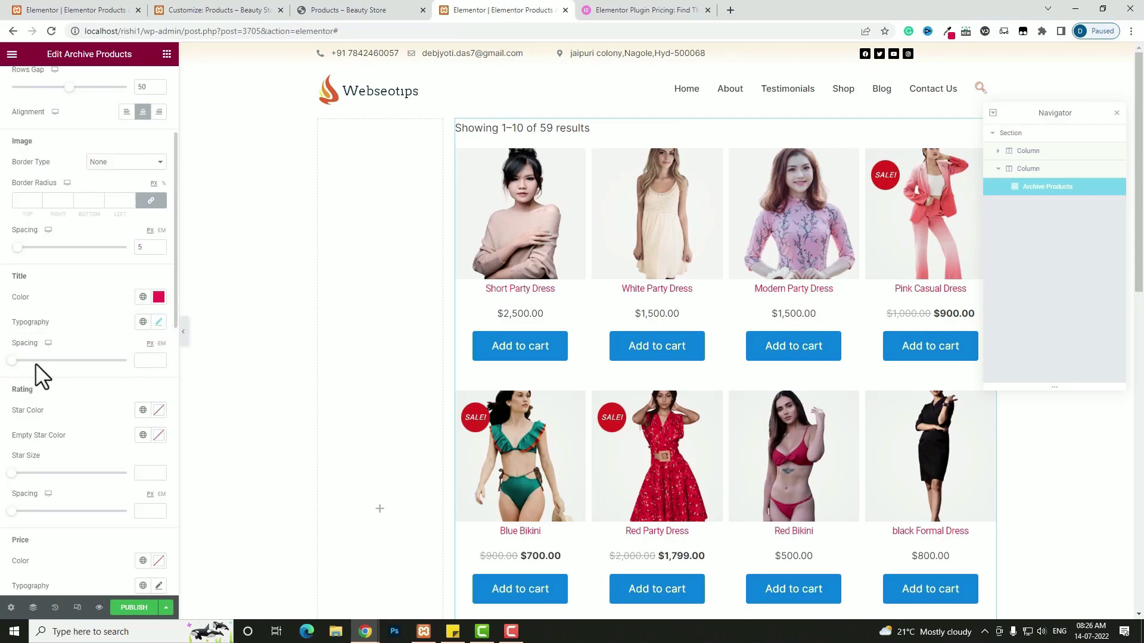
{"action": "left_click", "coordinate": [11, 360]}
{"action": "left_click", "coordinate": [12, 360]}
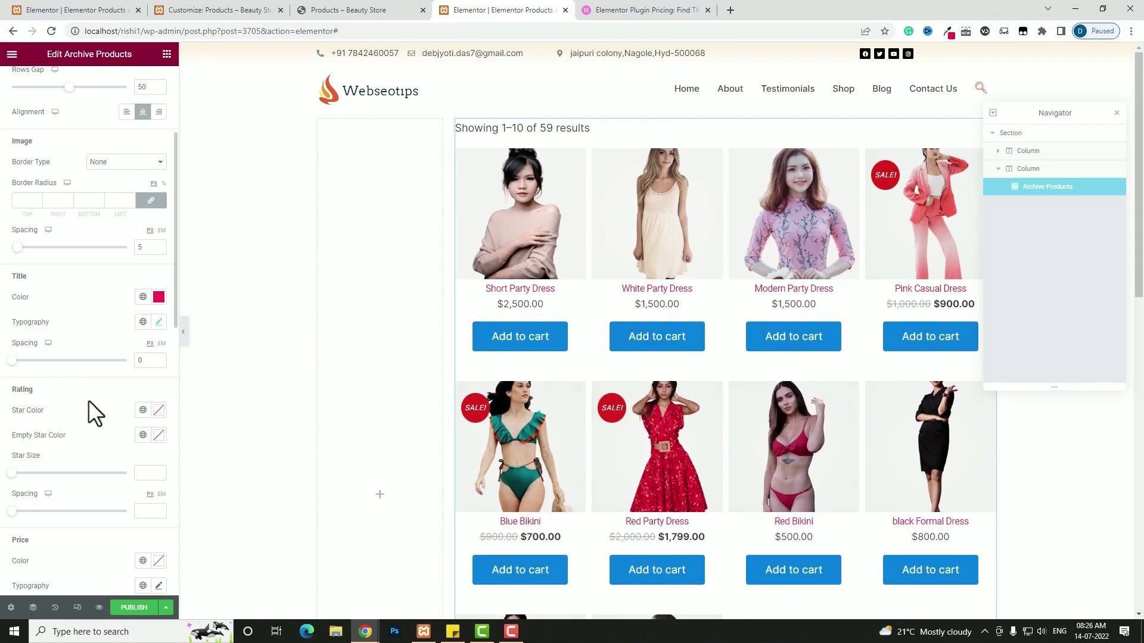
- Change the product price color to a bright turquoise
{"action": "scroll", "coordinate": [98, 409], "scroll_direction": "down", "scroll_amount": 1}
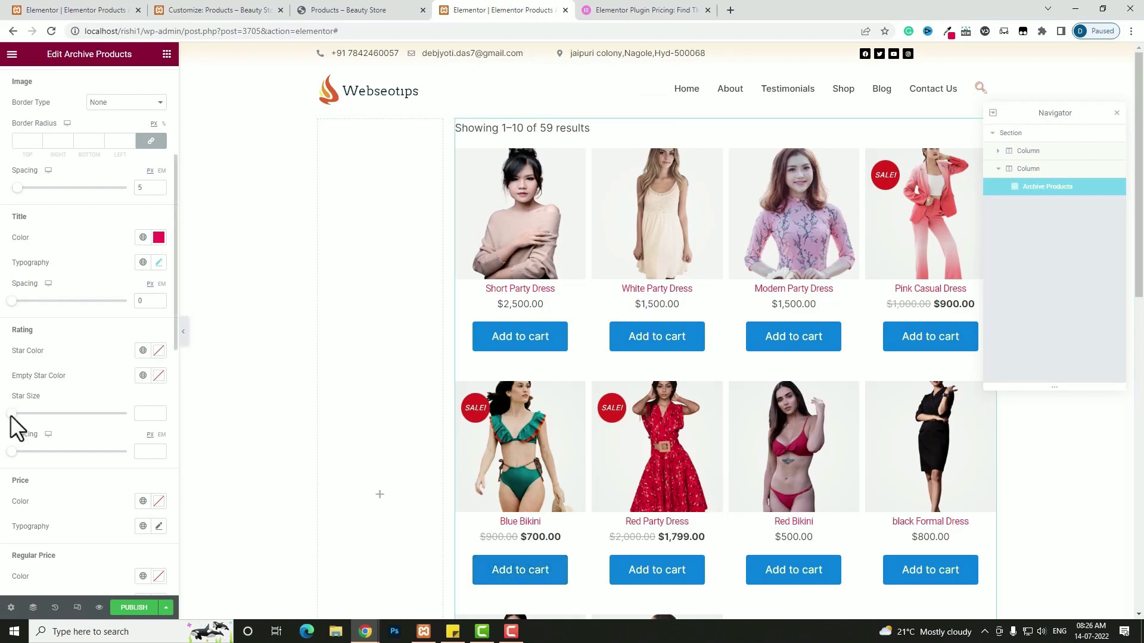
{"action": "scroll", "coordinate": [72, 502], "scroll_direction": "down", "scroll_amount": 3}
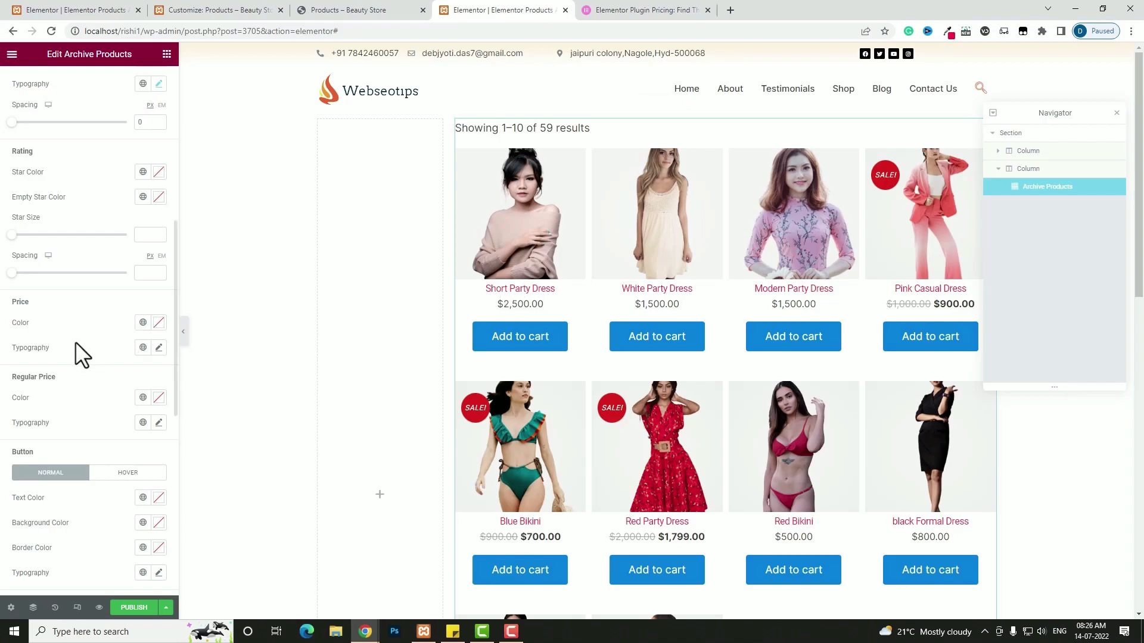
{"action": "left_click", "coordinate": [158, 323]}
{"action": "left_click", "coordinate": [90, 476]}
{"action": "left_click_drag", "start_coordinate": [118, 407], "coordinate": [156, 380]}
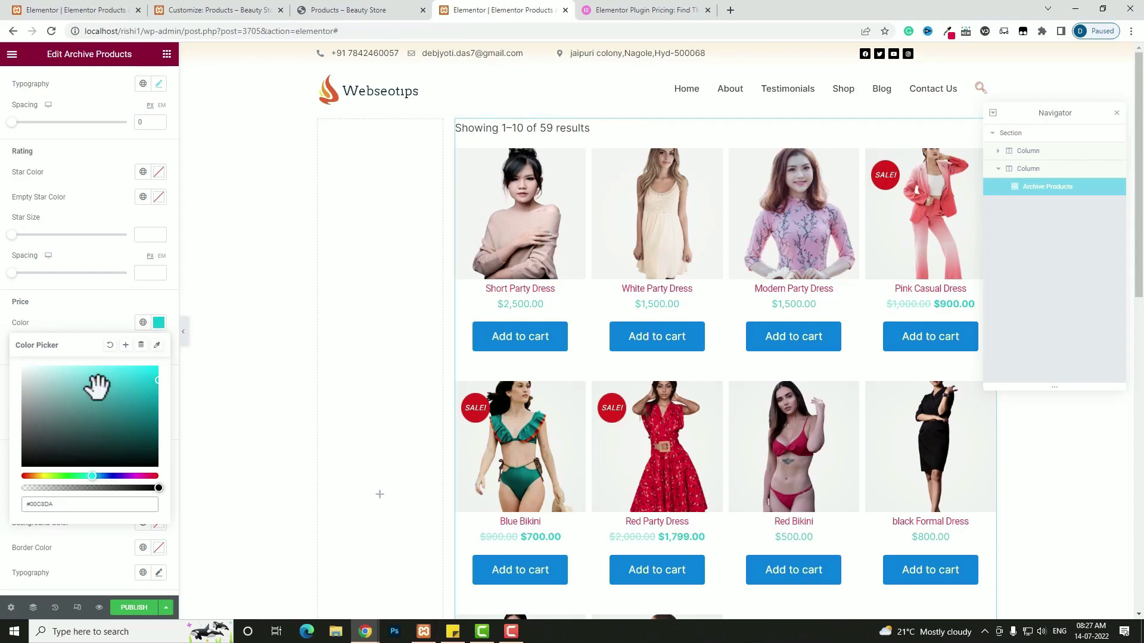
{"action": "left_click", "coordinate": [510, 307]}
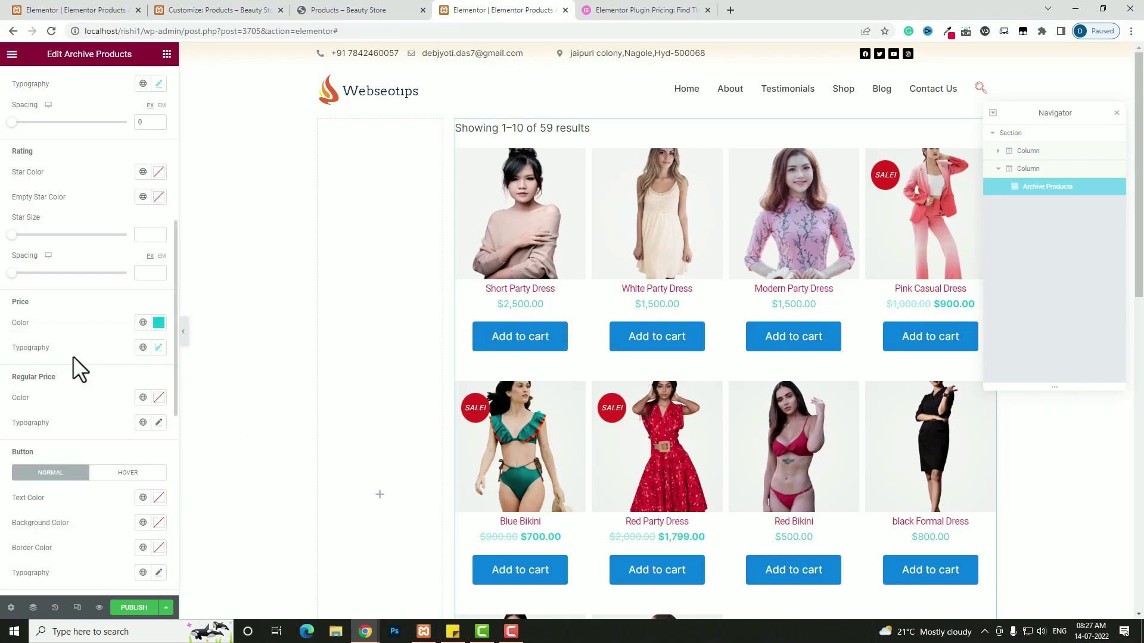
- Review the price typography, button and box style options, and test adding the Short Party Dress to the cart
{"action": "left_click", "coordinate": [159, 348]}
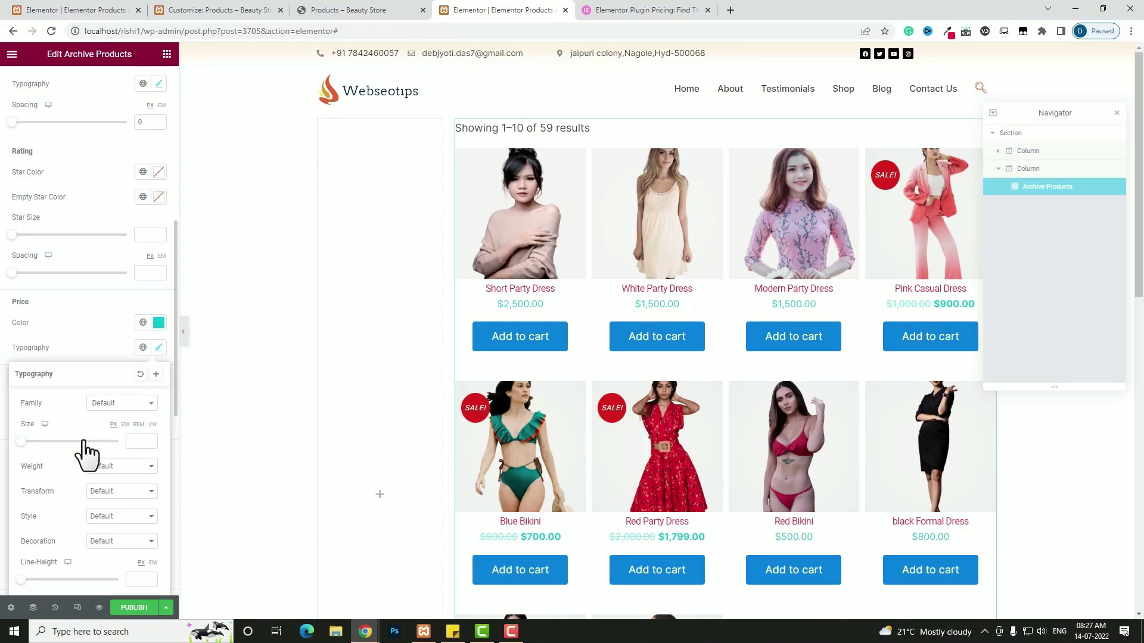
{"action": "scroll", "coordinate": [119, 429], "scroll_direction": "down", "scroll_amount": 3}
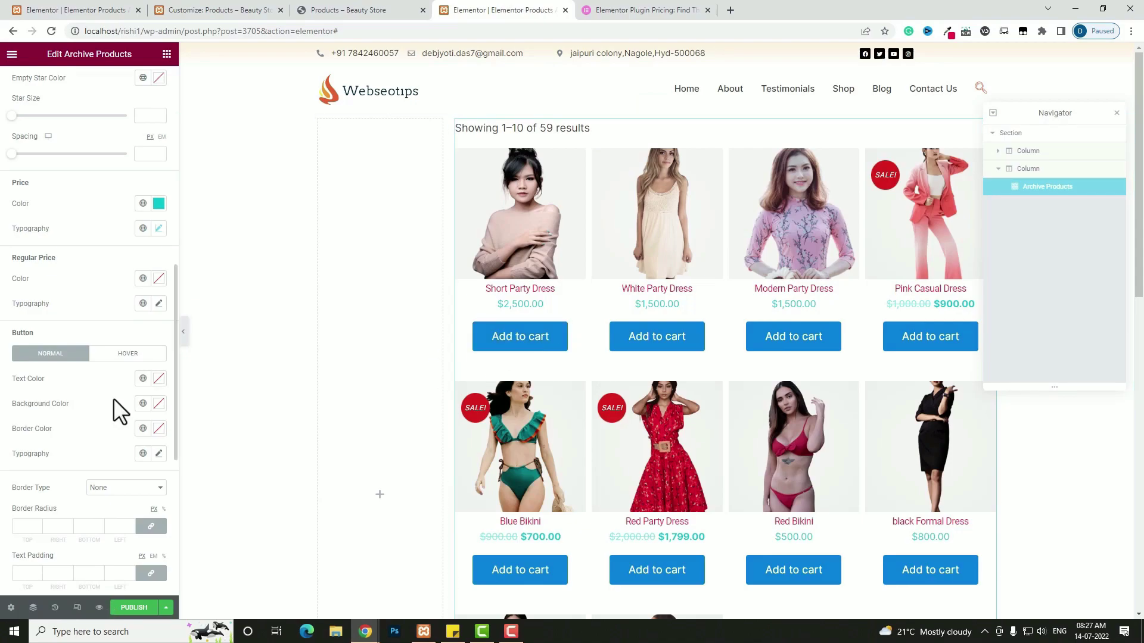
{"action": "left_click", "coordinate": [59, 353]}
{"action": "left_click", "coordinate": [114, 357]}
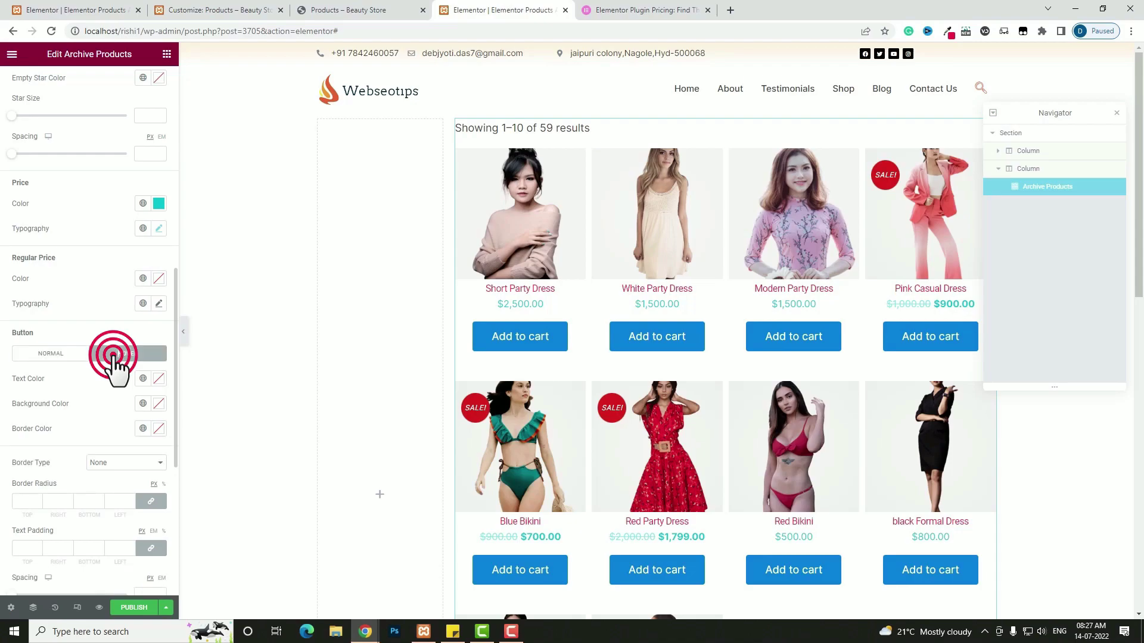
{"action": "left_click", "coordinate": [49, 353]}
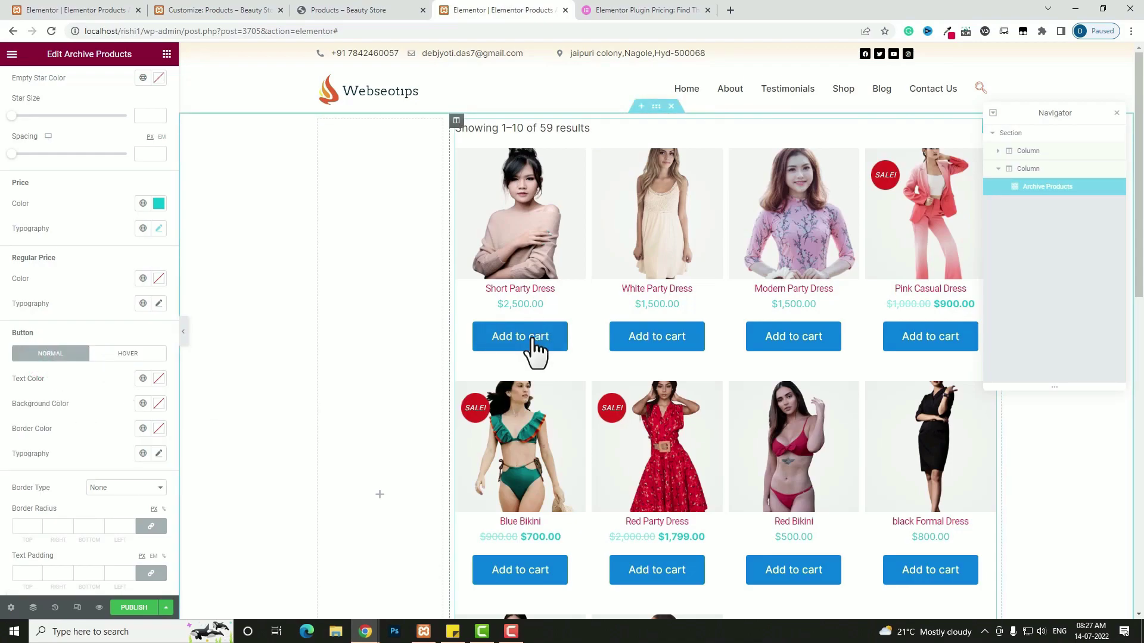
{"action": "scroll", "coordinate": [8, 432], "scroll_direction": "down", "scroll_amount": 5}
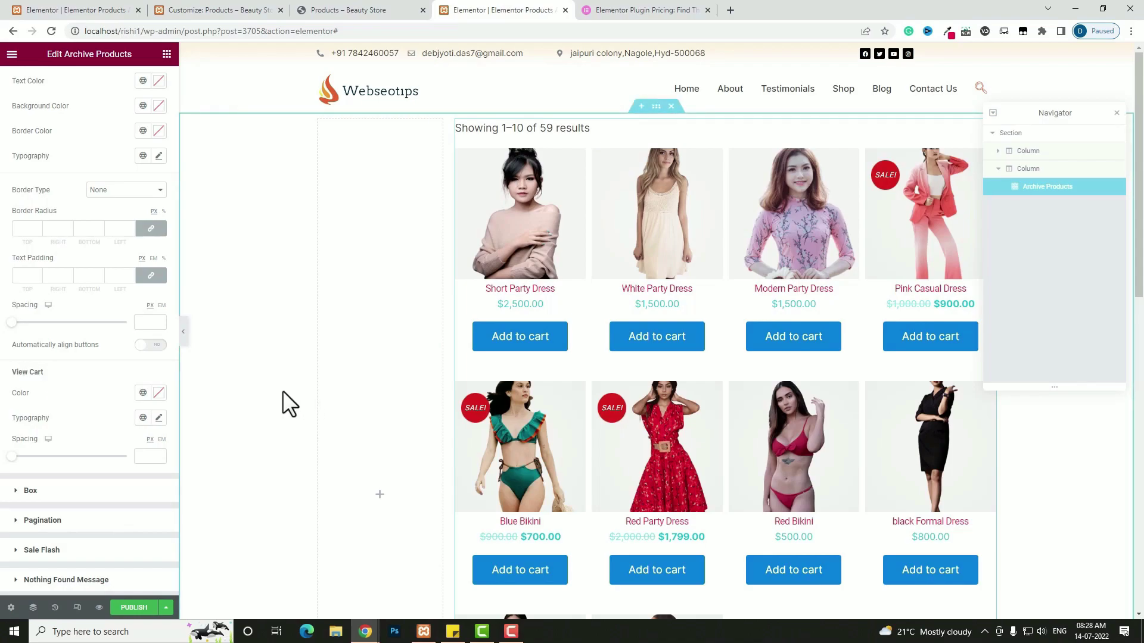
{"action": "left_click", "coordinate": [554, 338]}
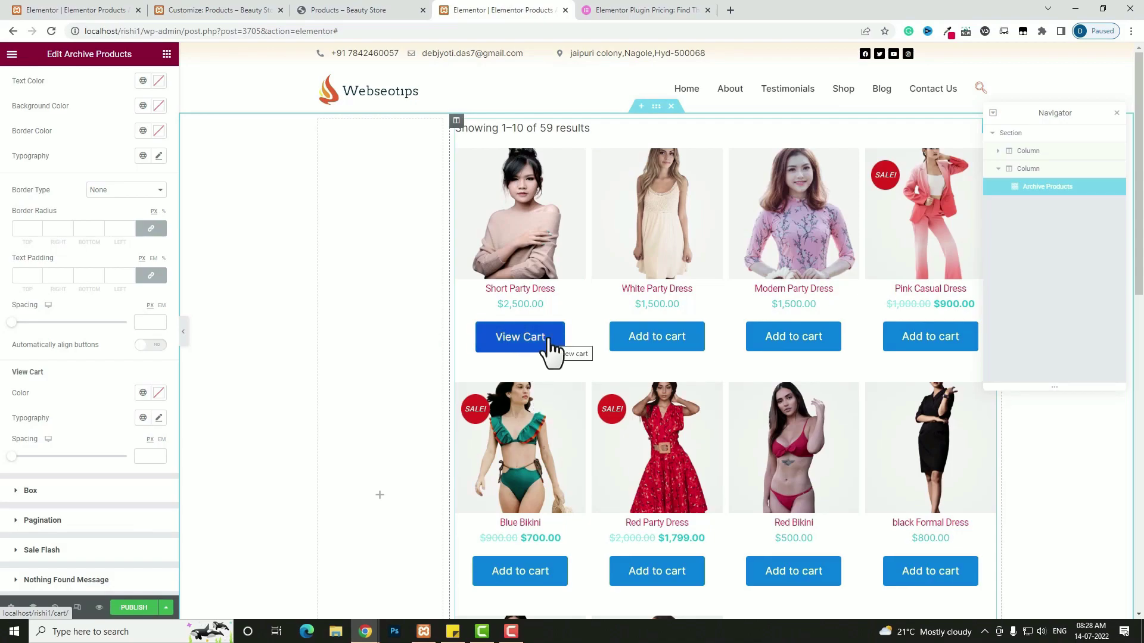
{"action": "scroll", "coordinate": [95, 471], "scroll_direction": "down", "scroll_amount": 1}
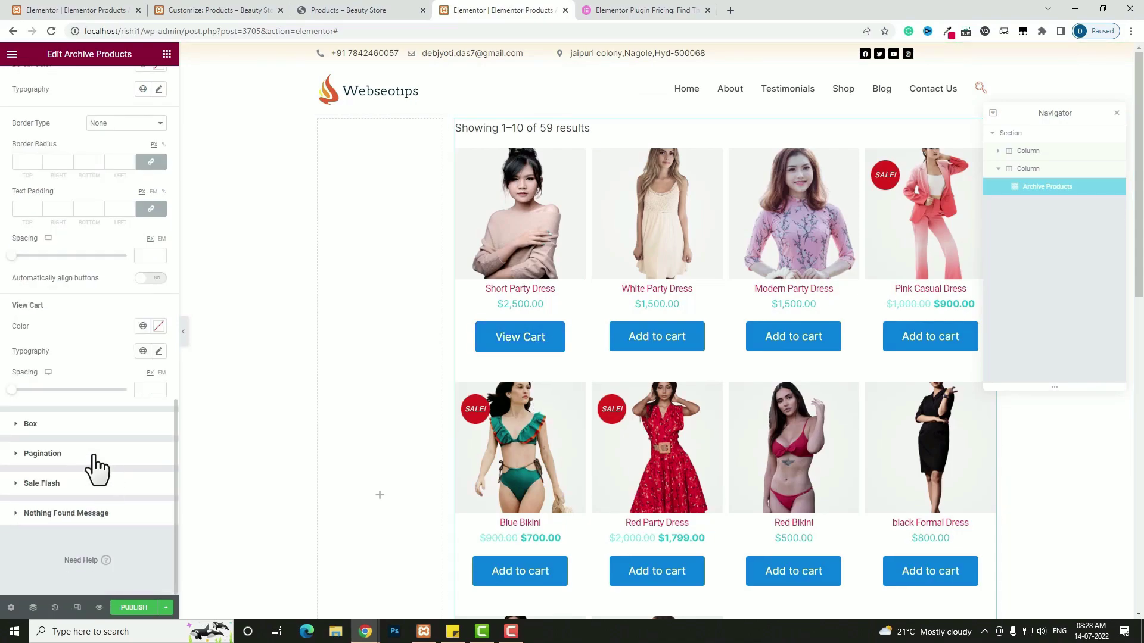
{"action": "left_click", "coordinate": [31, 424]}
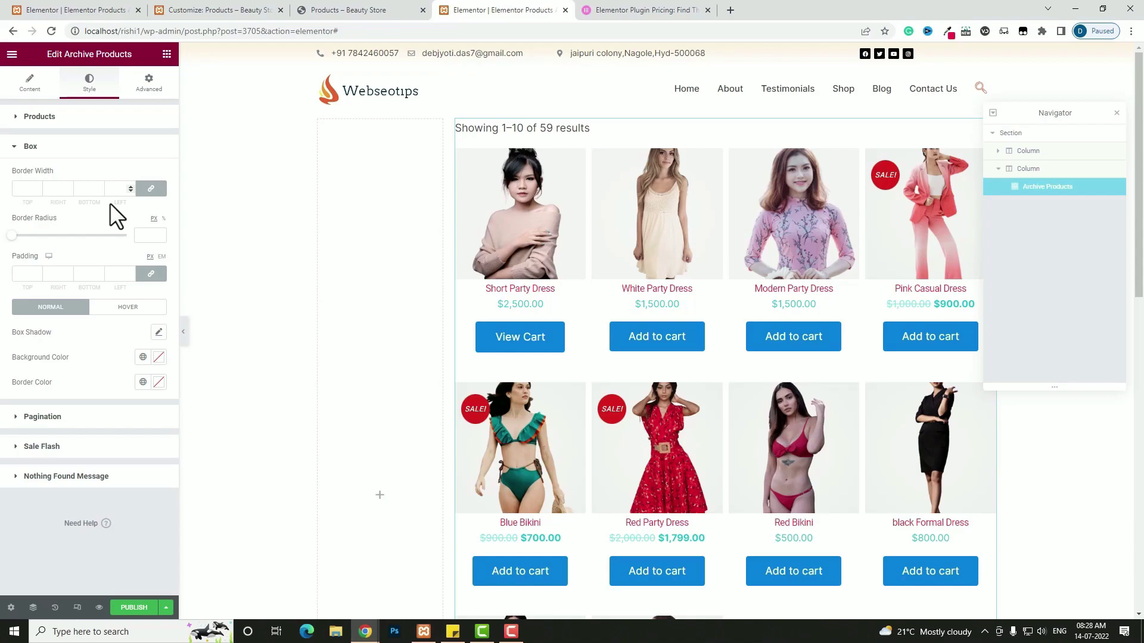
- Set the pagination spacing to 50 and its padding to 12
{"action": "left_click", "coordinate": [102, 411]}
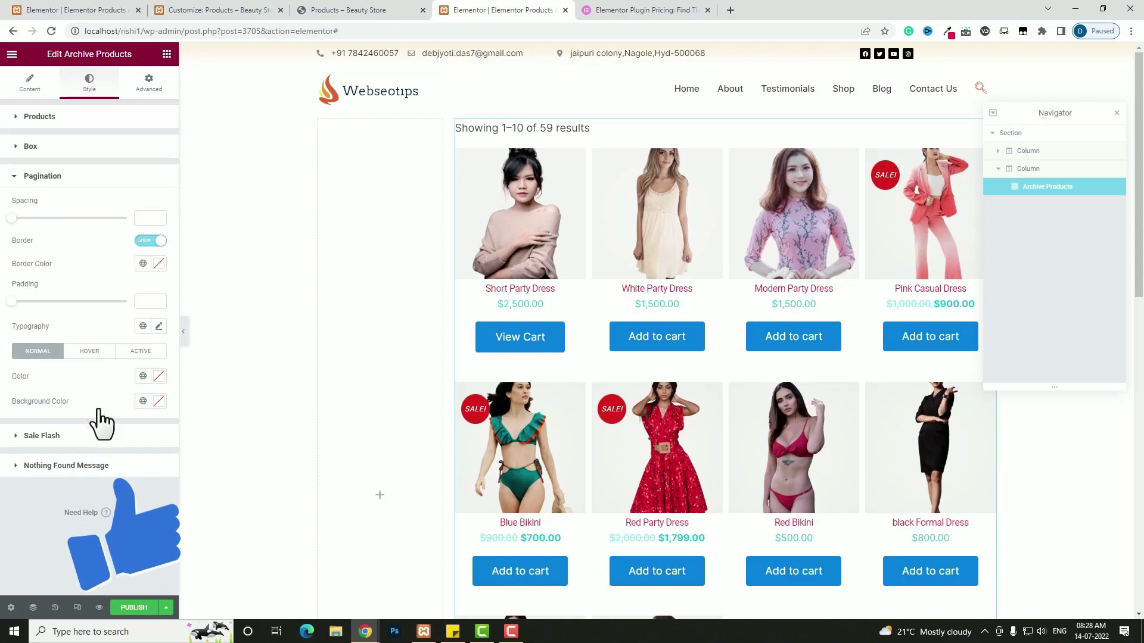
{"action": "scroll", "coordinate": [845, 407], "scroll_direction": "down", "scroll_amount": 6}
{"action": "scroll", "coordinate": [845, 406], "scroll_direction": "down", "scroll_amount": 5}
{"action": "scroll", "coordinate": [715, 358], "scroll_direction": "up", "scroll_amount": 4}
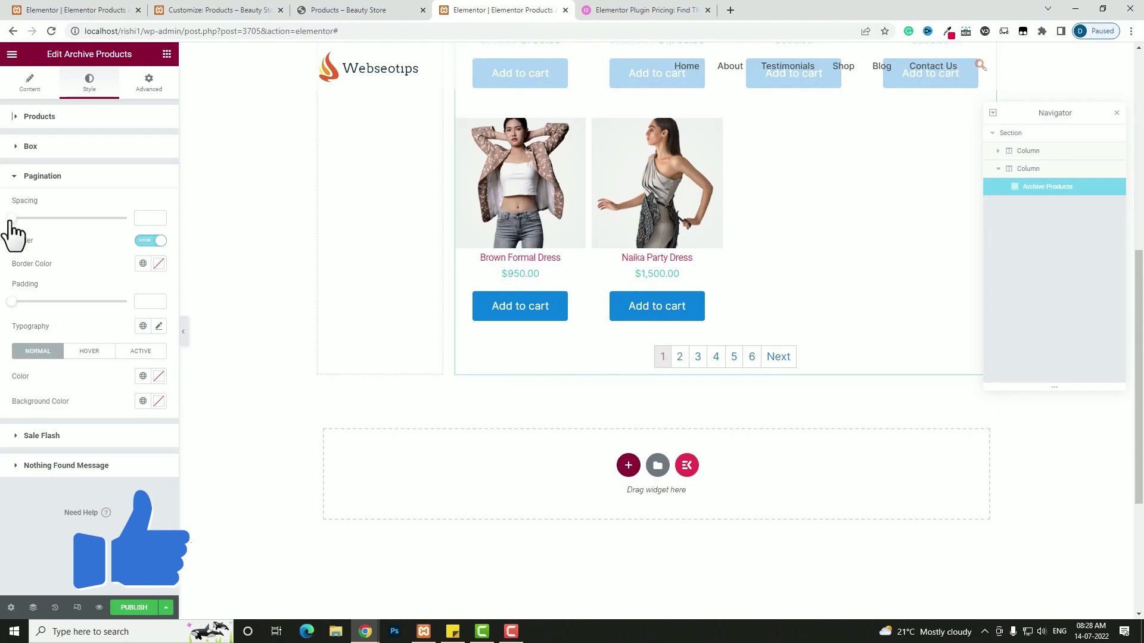
{"action": "left_click_drag", "start_coordinate": [22, 218], "coordinate": [60, 218]}
{"action": "double_click", "coordinate": [142, 218]}
{"action": "type", "text": "50"}
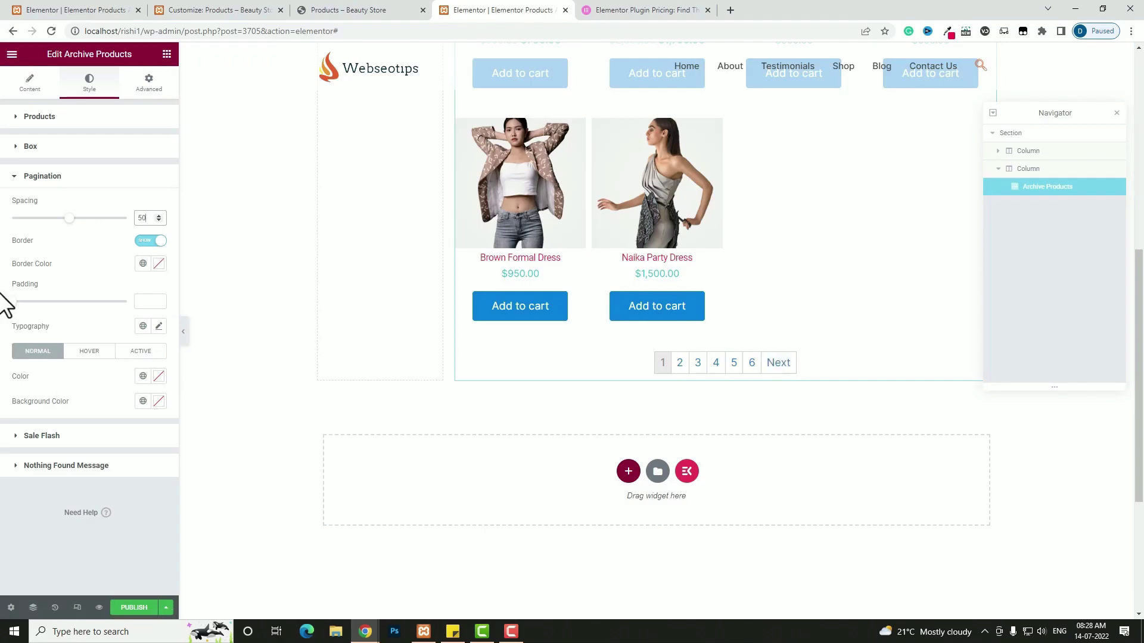
{"action": "left_click_drag", "start_coordinate": [11, 302], "coordinate": [25, 303]}
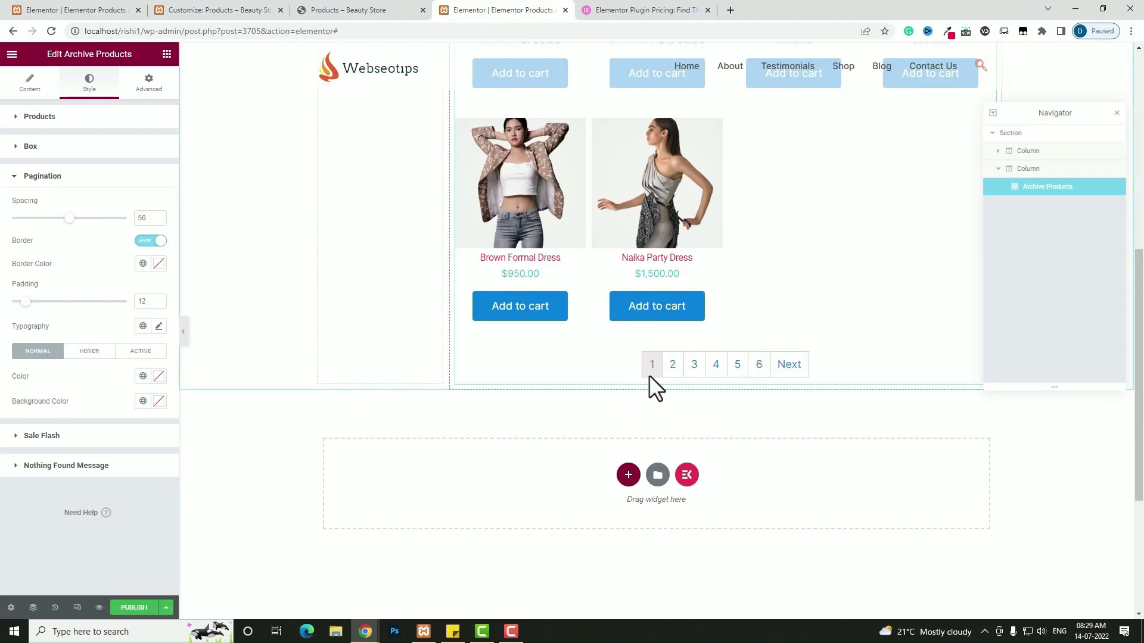
- Give the active pagination number white text on a black #000000 background
{"action": "left_click", "coordinate": [138, 352]}
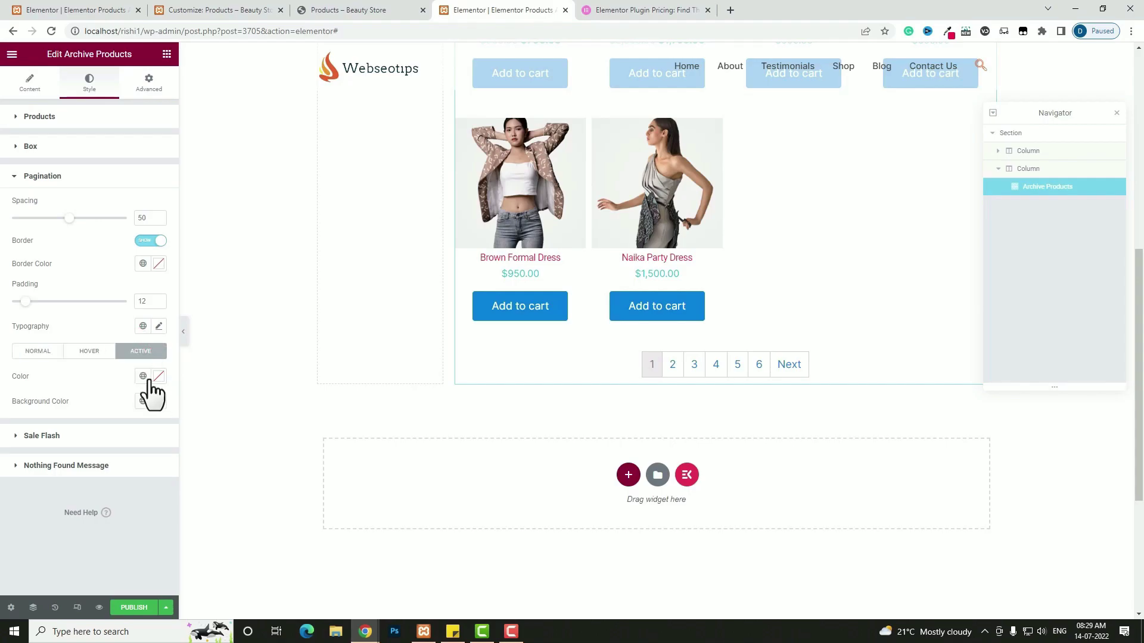
{"action": "left_click", "coordinate": [159, 377]}
{"action": "left_click", "coordinate": [77, 434]}
{"action": "left_click", "coordinate": [159, 379]}
{"action": "left_click", "coordinate": [159, 401]}
{"action": "left_click_drag", "start_coordinate": [62, 475], "coordinate": [8, 577]}
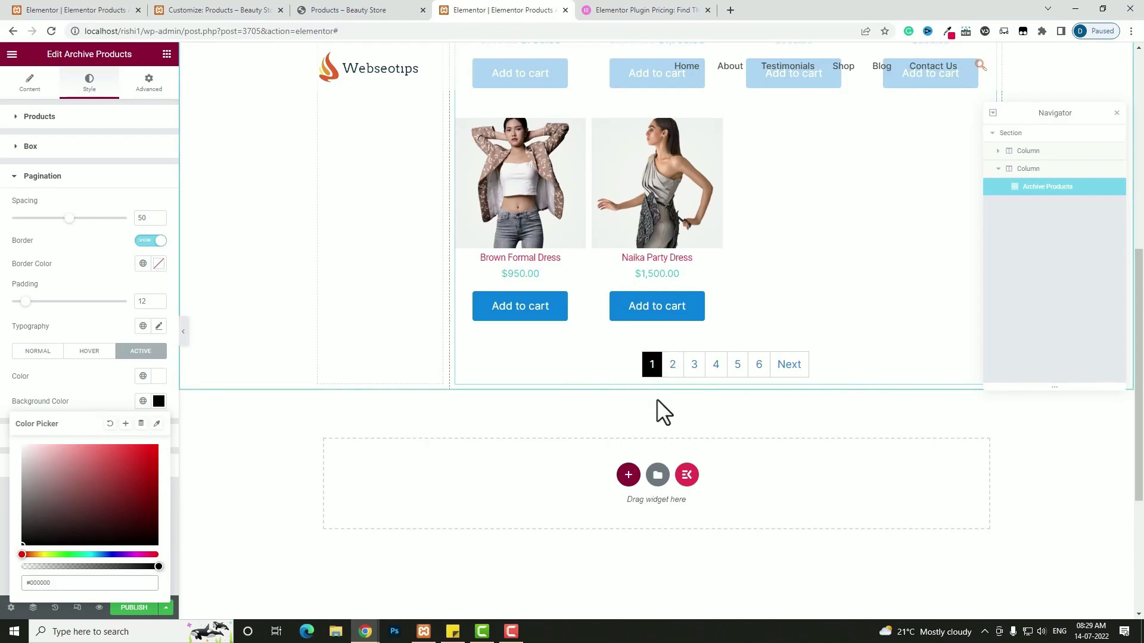
{"action": "left_click", "coordinate": [158, 401]}
- Switch the sale flash off and back on, and set its border radius to 50 and width to 0
{"action": "left_click", "coordinate": [51, 439]}
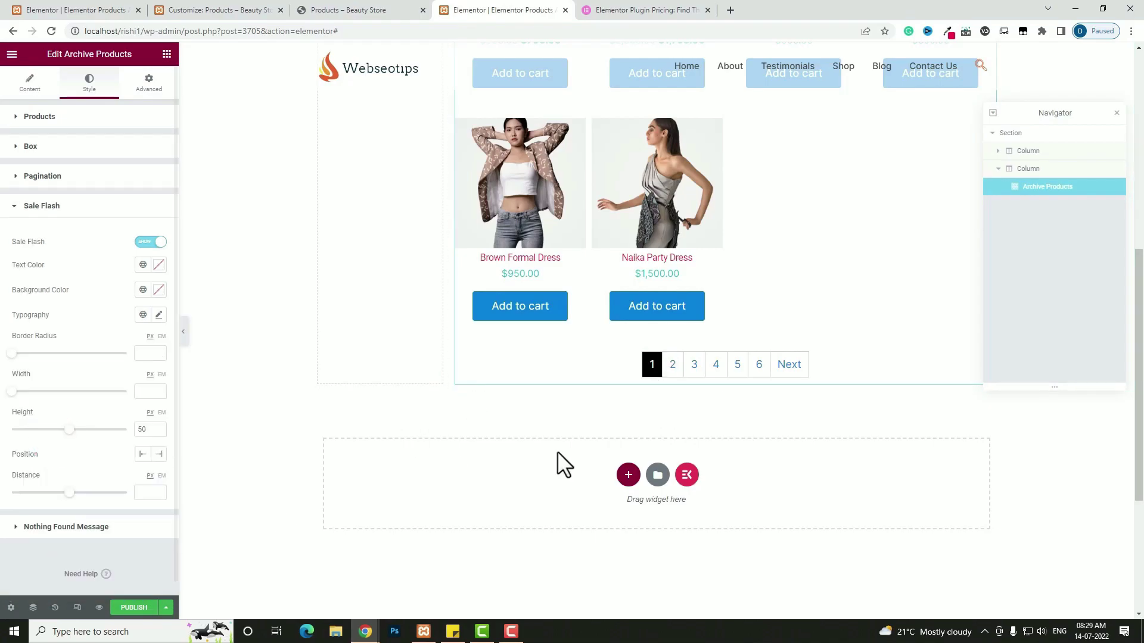
{"action": "scroll", "coordinate": [748, 440], "scroll_direction": "up", "scroll_amount": 10}
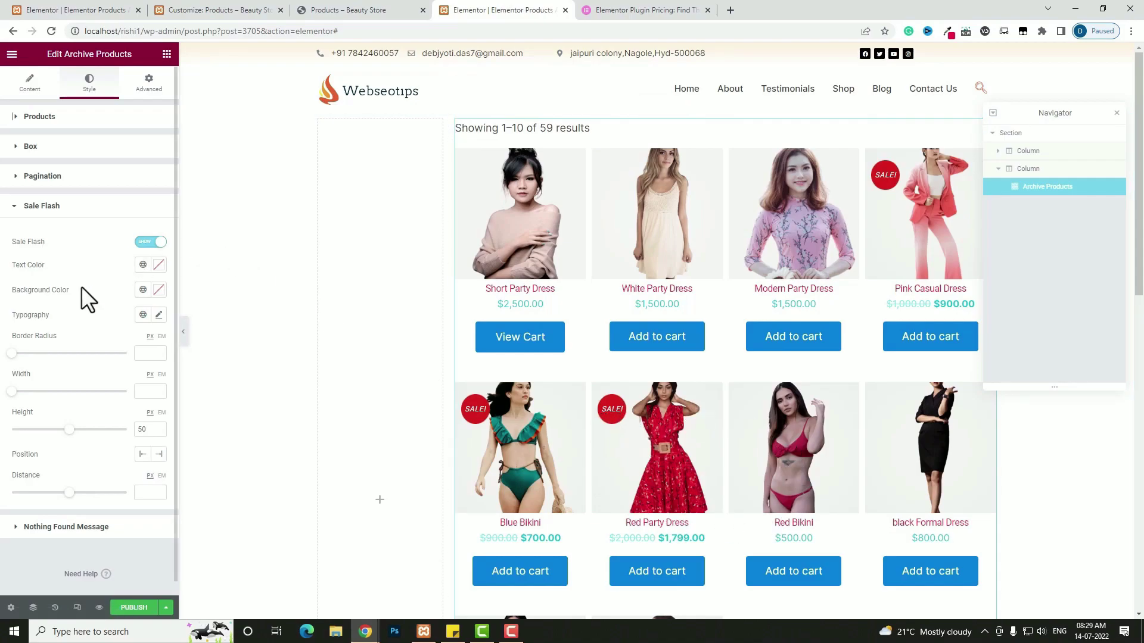
{"action": "left_click", "coordinate": [149, 242]}
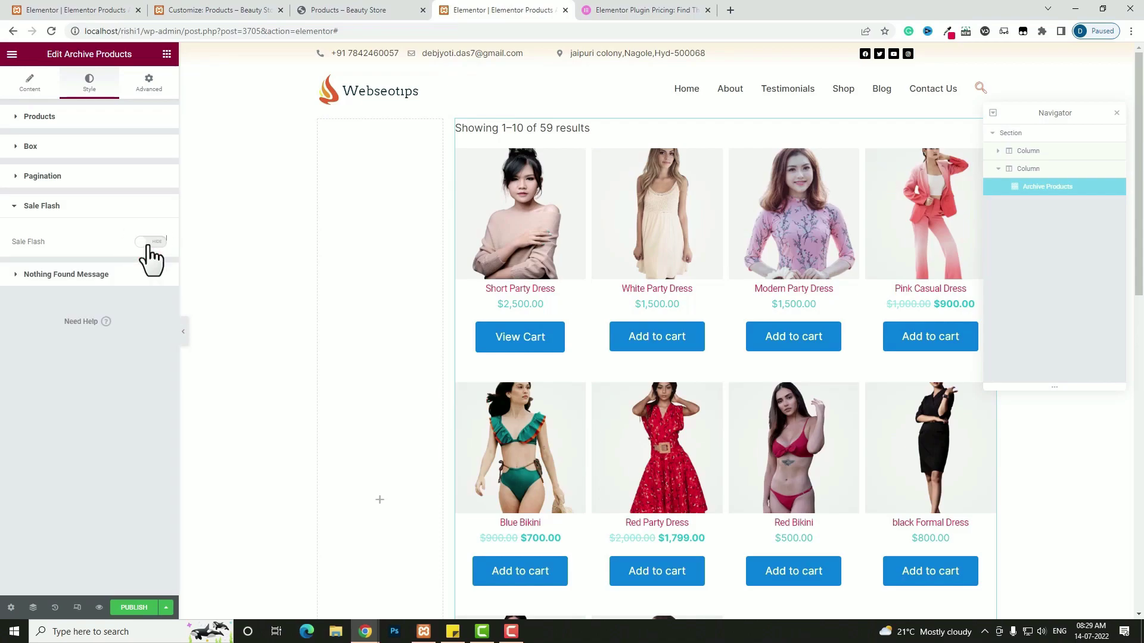
{"action": "left_click", "coordinate": [150, 244]}
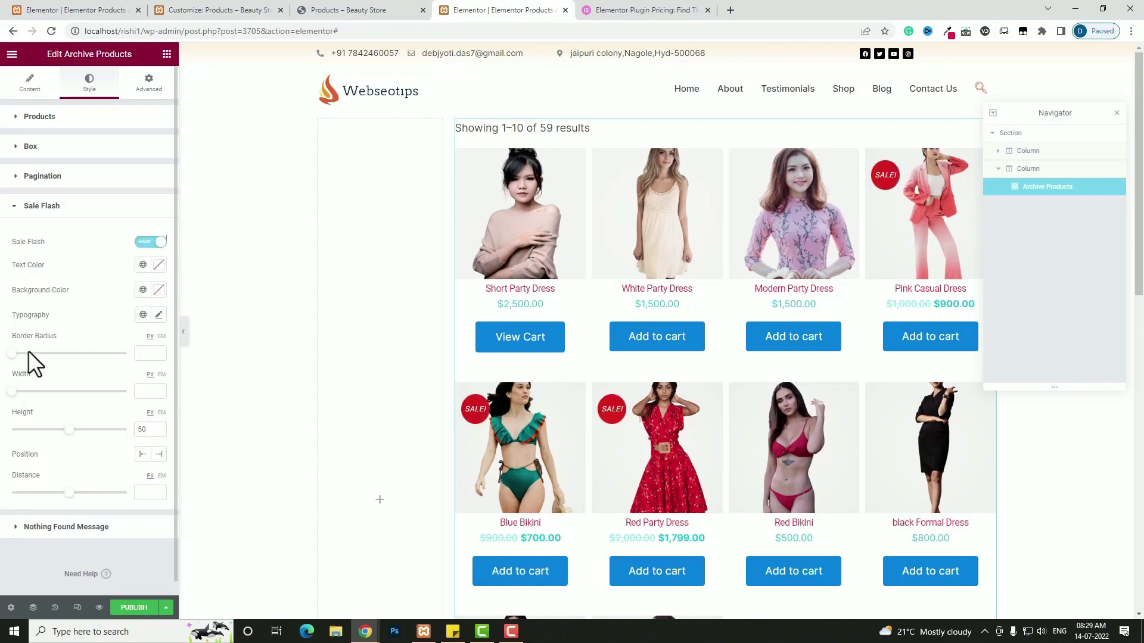
{"action": "left_click_drag", "start_coordinate": [110, 355], "coordinate": [13, 370]}
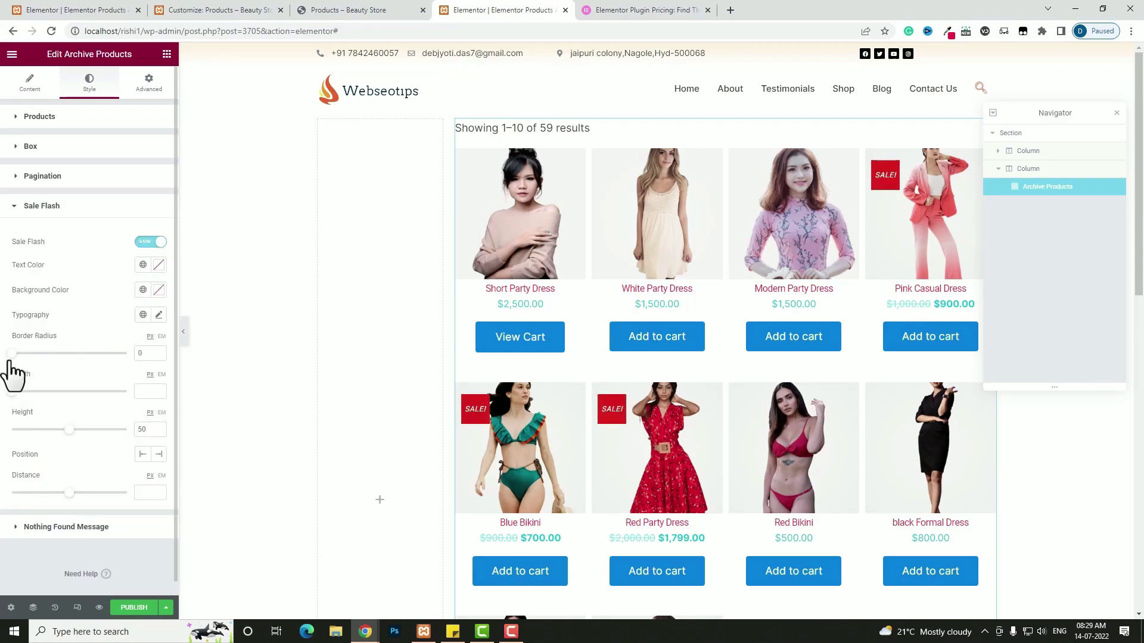
{"action": "left_click_drag", "start_coordinate": [10, 361], "coordinate": [12, 393]}
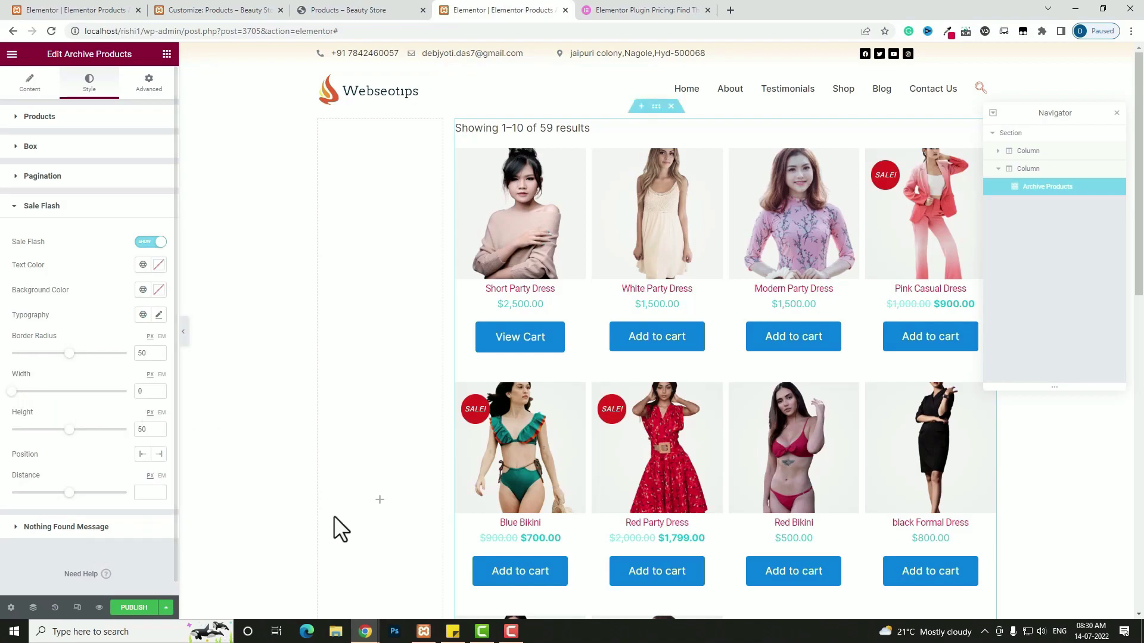
- Look over the styled product grid and switch the responsive preview to tablet view
{"action": "scroll", "coordinate": [620, 471], "scroll_direction": "down", "scroll_amount": 6}
{"action": "scroll", "coordinate": [640, 485], "scroll_direction": "up", "scroll_amount": 6}
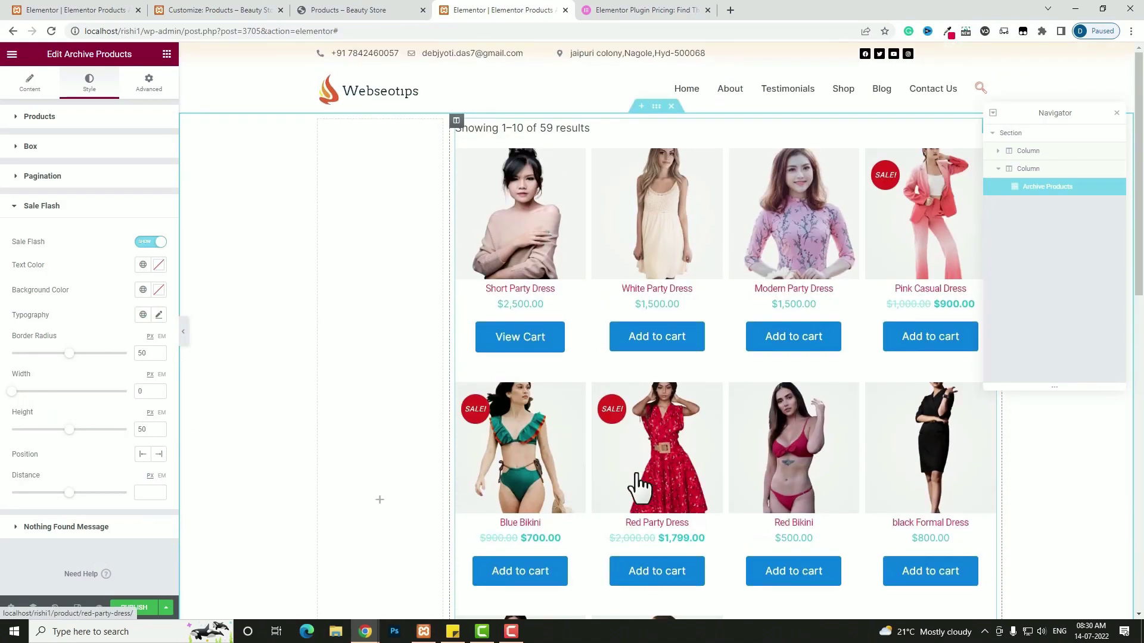
{"action": "left_click", "coordinate": [75, 608]}
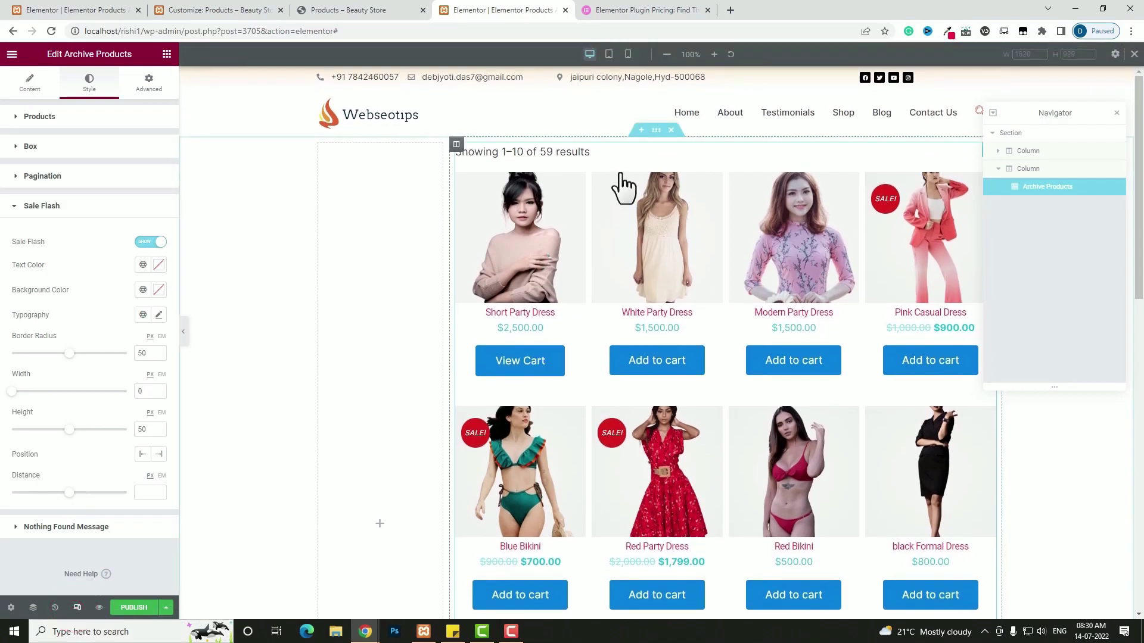
{"action": "left_click", "coordinate": [609, 54]}
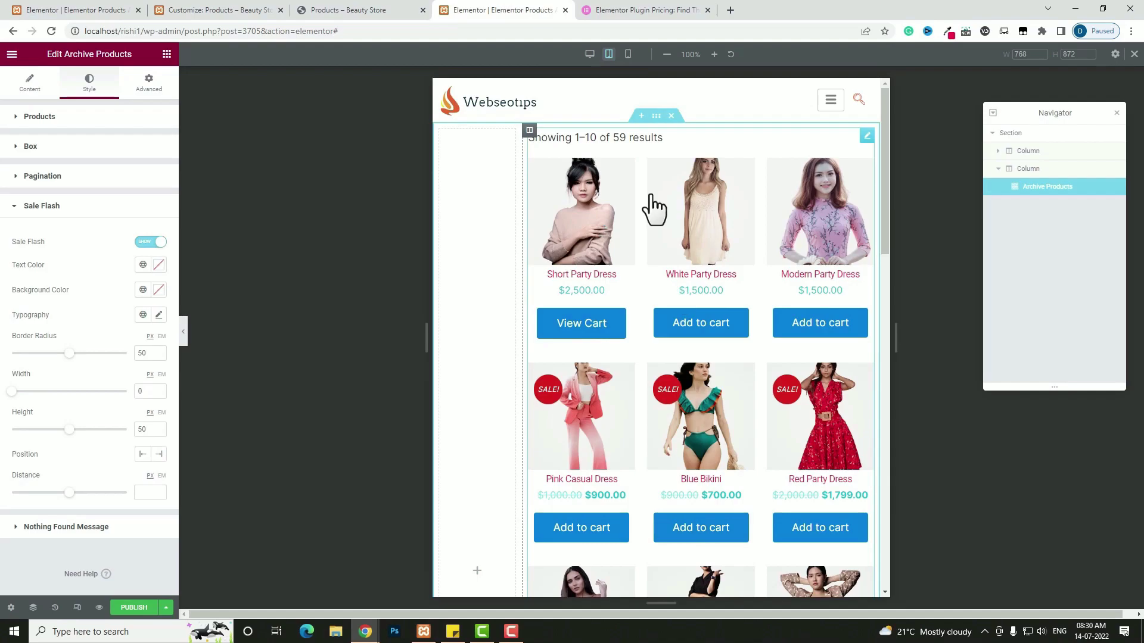
- Switch the responsive preview to mobile view and look over the product grid and its buttons
{"action": "left_click", "coordinate": [628, 54]}
{"action": "scroll", "coordinate": [661, 417], "scroll_direction": "down", "scroll_amount": 5}
{"action": "scroll", "coordinate": [656, 408], "scroll_direction": "up", "scroll_amount": 5}
{"action": "scroll", "coordinate": [702, 447], "scroll_direction": "down", "scroll_amount": 7}
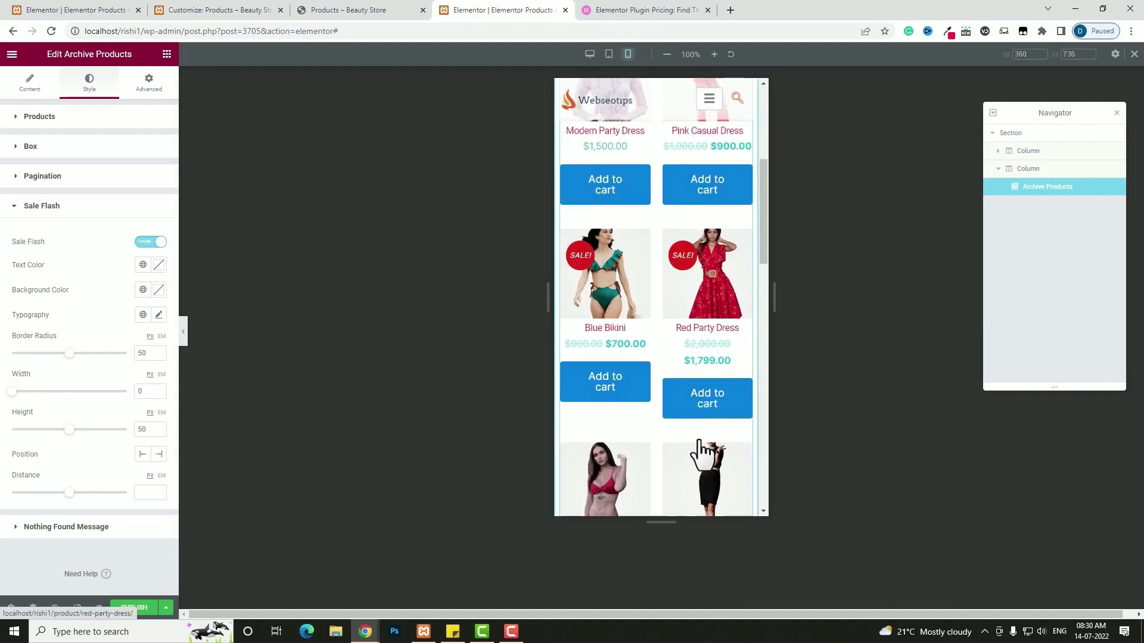
{"action": "scroll", "coordinate": [635, 439], "scroll_direction": "up", "scroll_amount": 7}
- Set the product button's typography size to 16 px and check the add-to-cart buttons down the mobile grid
{"action": "left_click", "coordinate": [720, 334]}
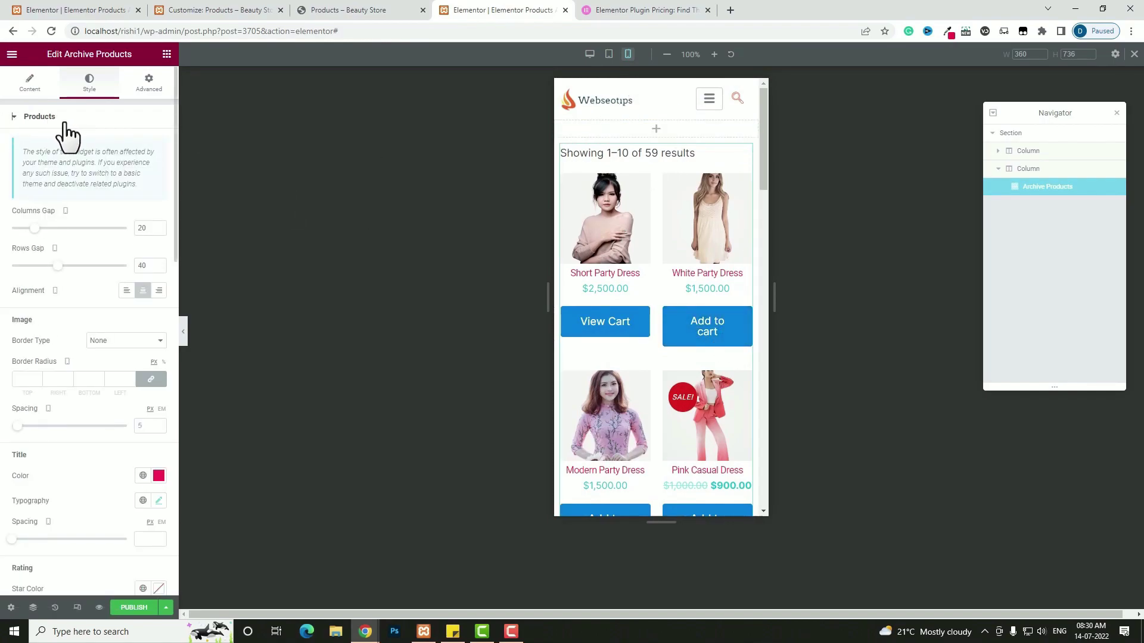
{"action": "scroll", "coordinate": [100, 206], "scroll_direction": "down", "scroll_amount": 6}
{"action": "scroll", "coordinate": [100, 206], "scroll_direction": "down", "scroll_amount": 4}
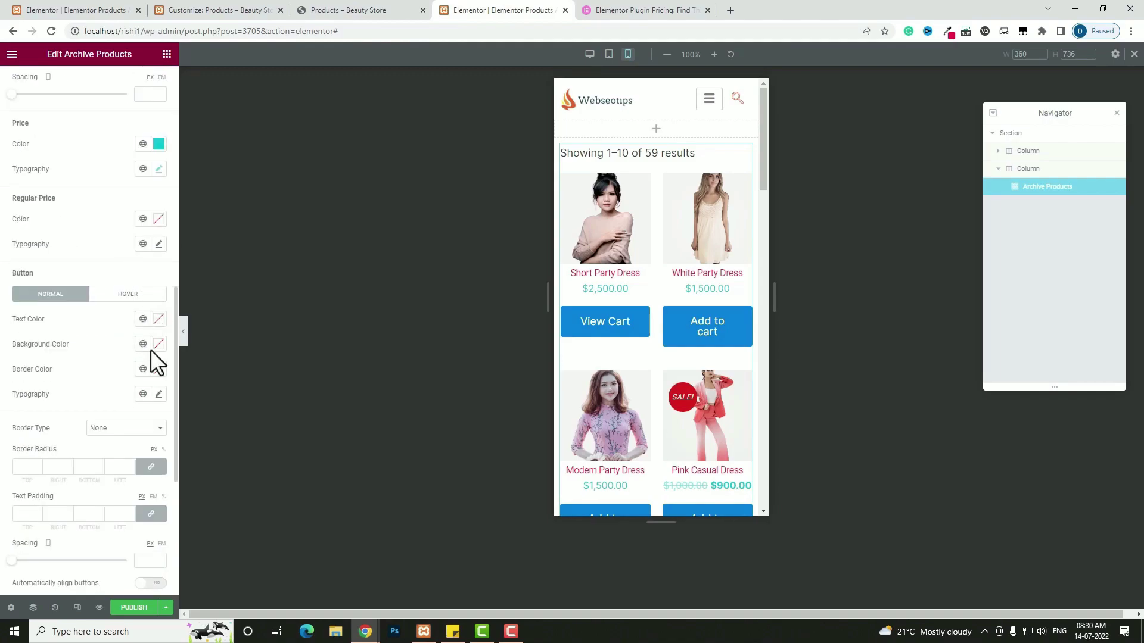
{"action": "left_click", "coordinate": [159, 394]}
{"action": "left_click", "coordinate": [137, 487]}
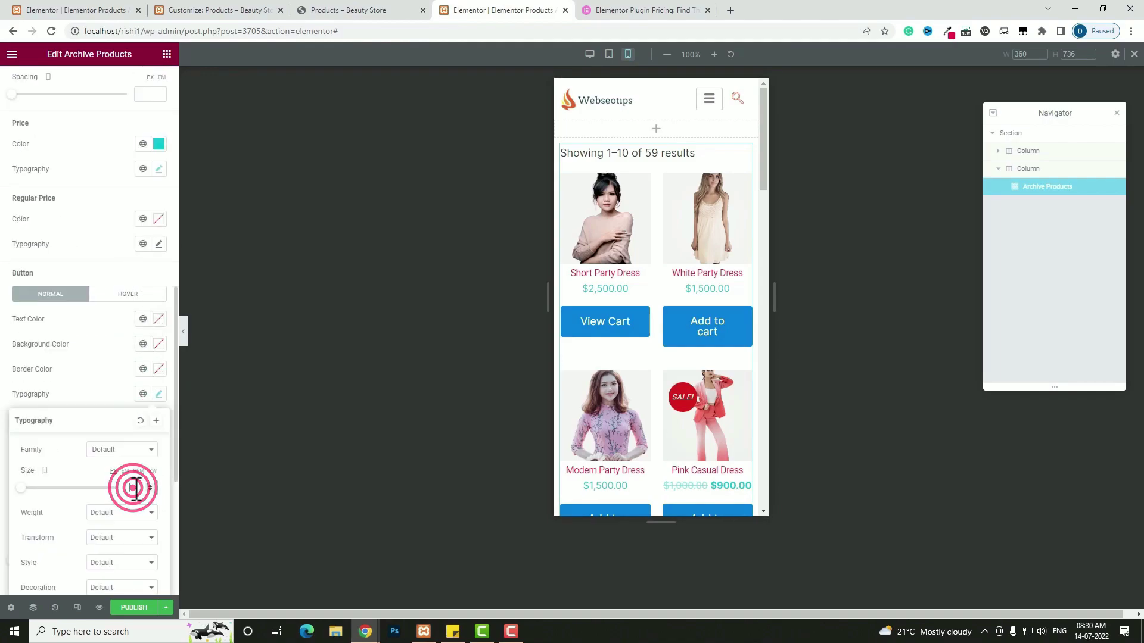
{"action": "scroll", "coordinate": [650, 421], "scroll_direction": "down", "scroll_amount": 7}
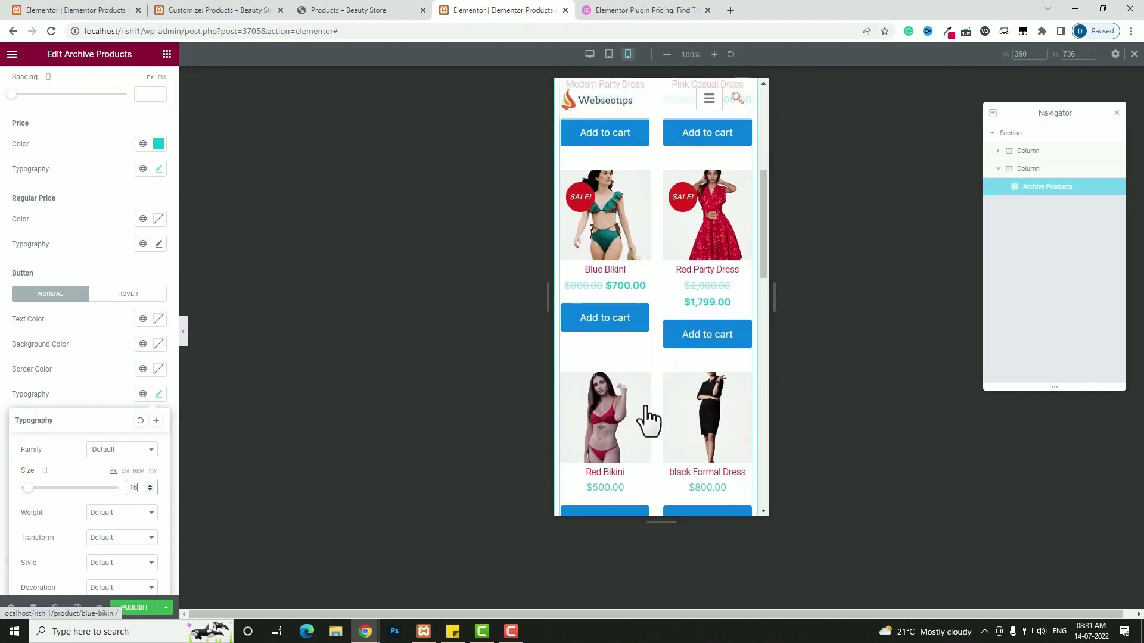
{"action": "scroll", "coordinate": [648, 420], "scroll_direction": "down", "scroll_amount": 5}
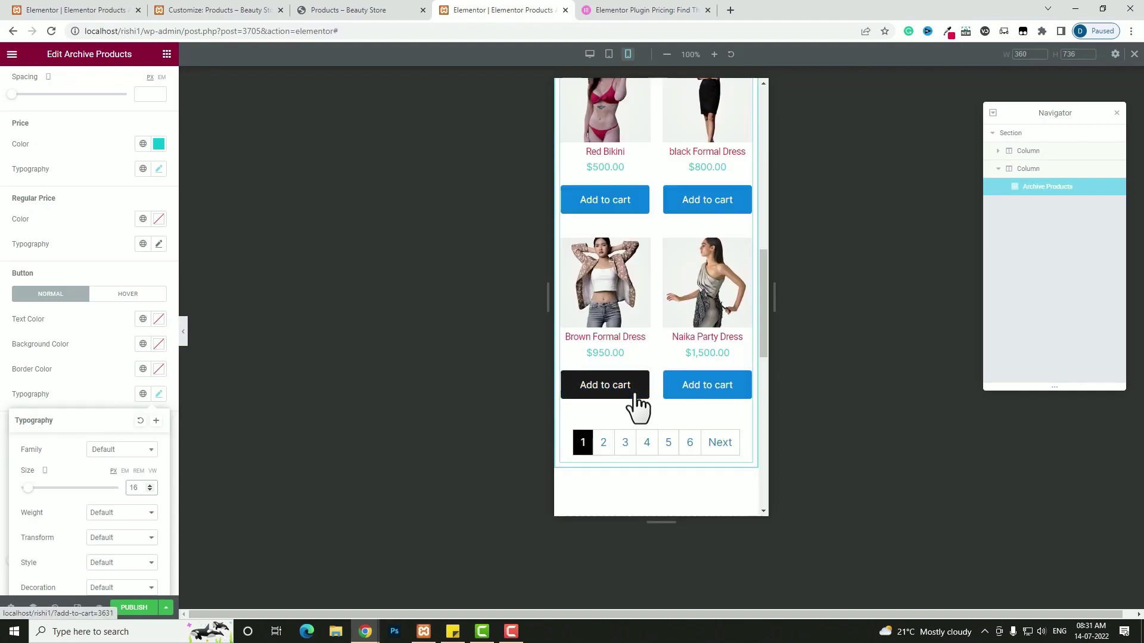
- Publish the template with a display condition that includes All Product Archives
{"action": "left_click", "coordinate": [141, 610]}
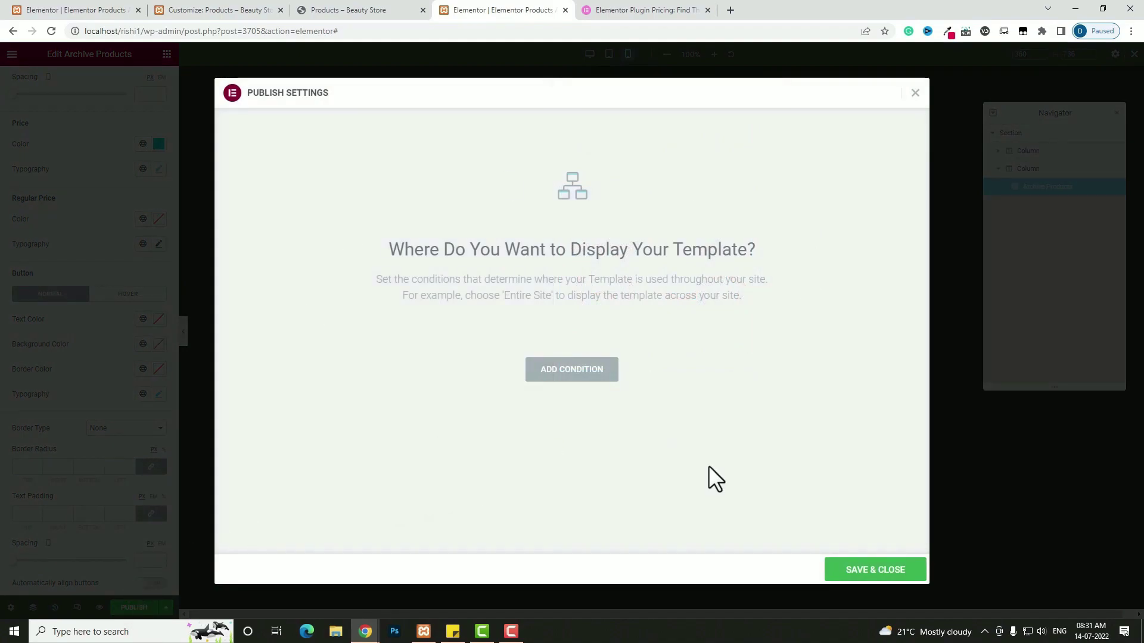
{"action": "left_click", "coordinate": [596, 379]}
{"action": "left_click", "coordinate": [498, 348]}
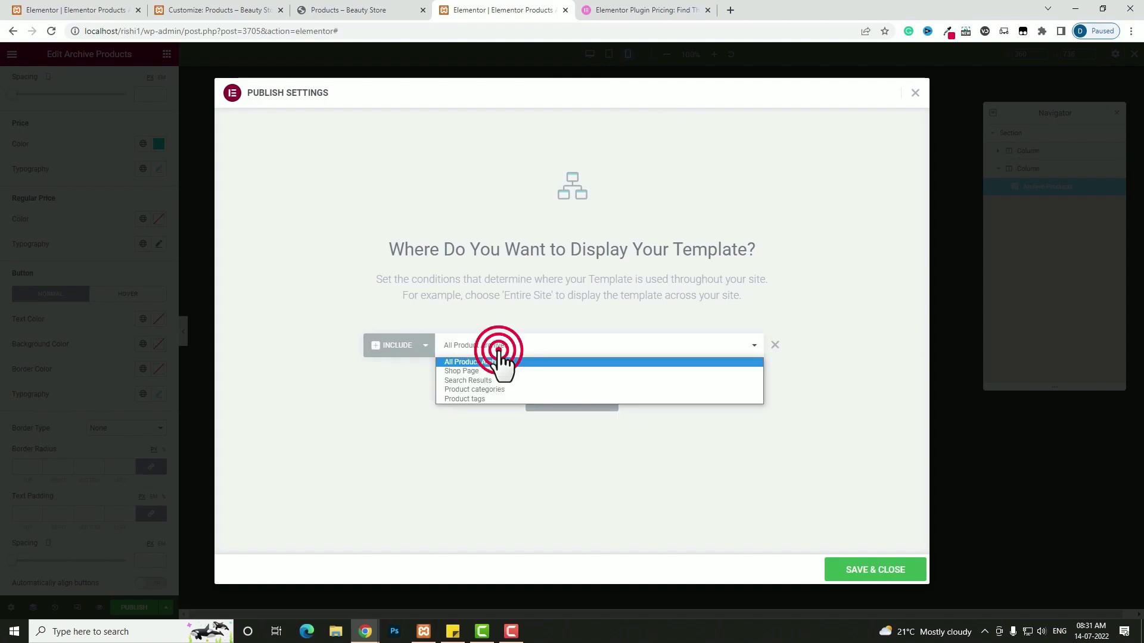
{"action": "left_click", "coordinate": [516, 362]}
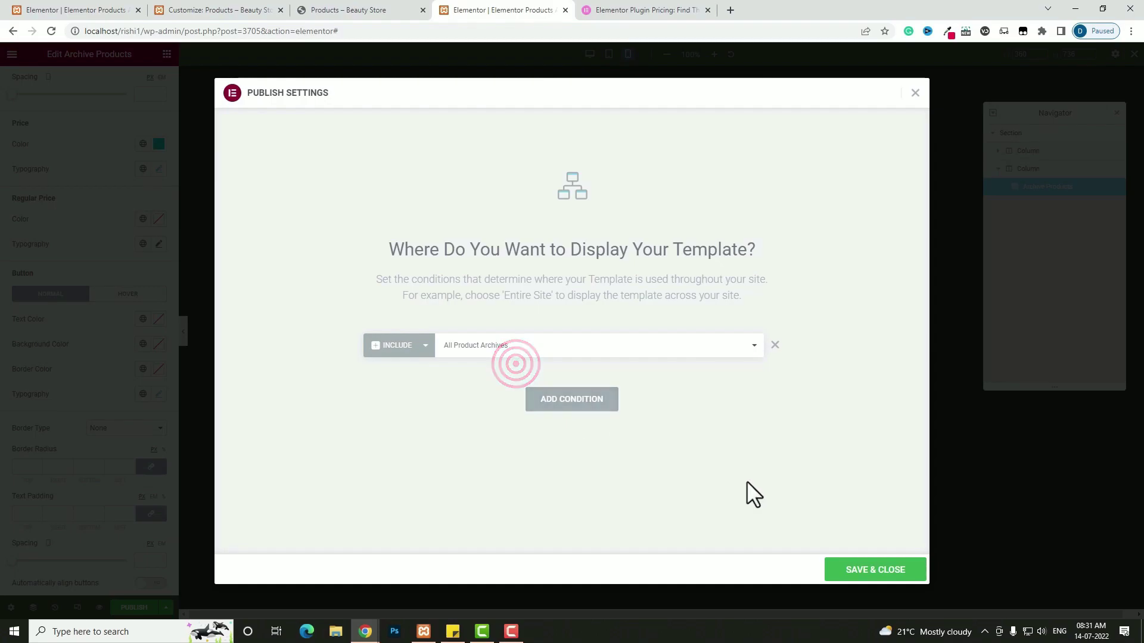
{"action": "left_click", "coordinate": [858, 573]}
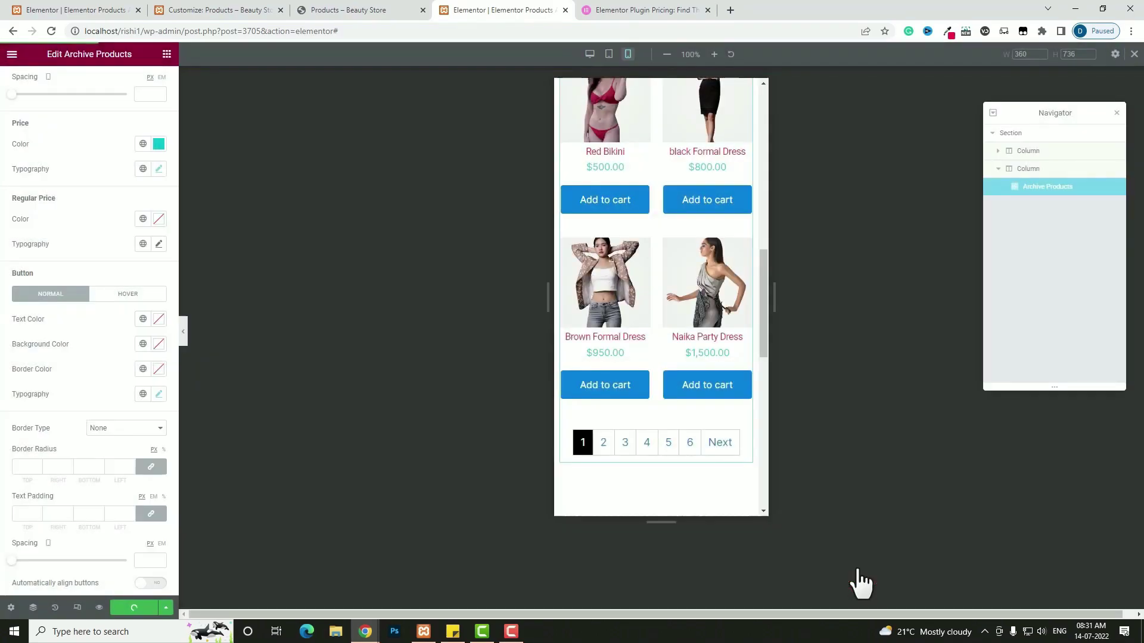
- Return the preview to desktop view and exit the editor to the WordPress dashboard
{"action": "left_click", "coordinate": [590, 55]}
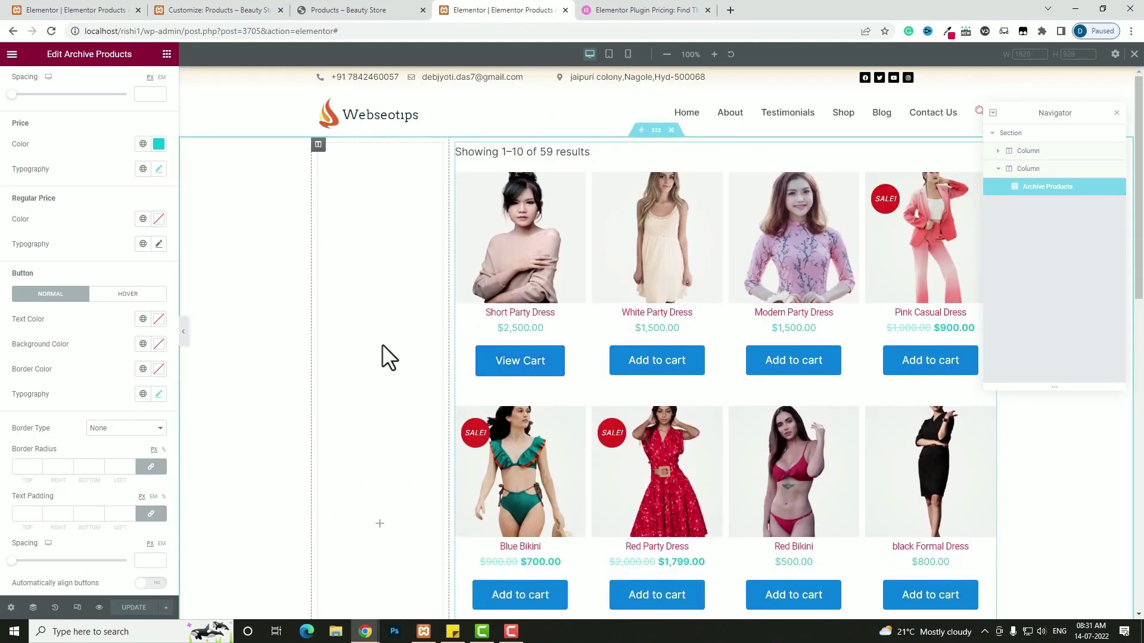
{"action": "left_click", "coordinate": [12, 54]}
{"action": "left_click", "coordinate": [51, 285]}
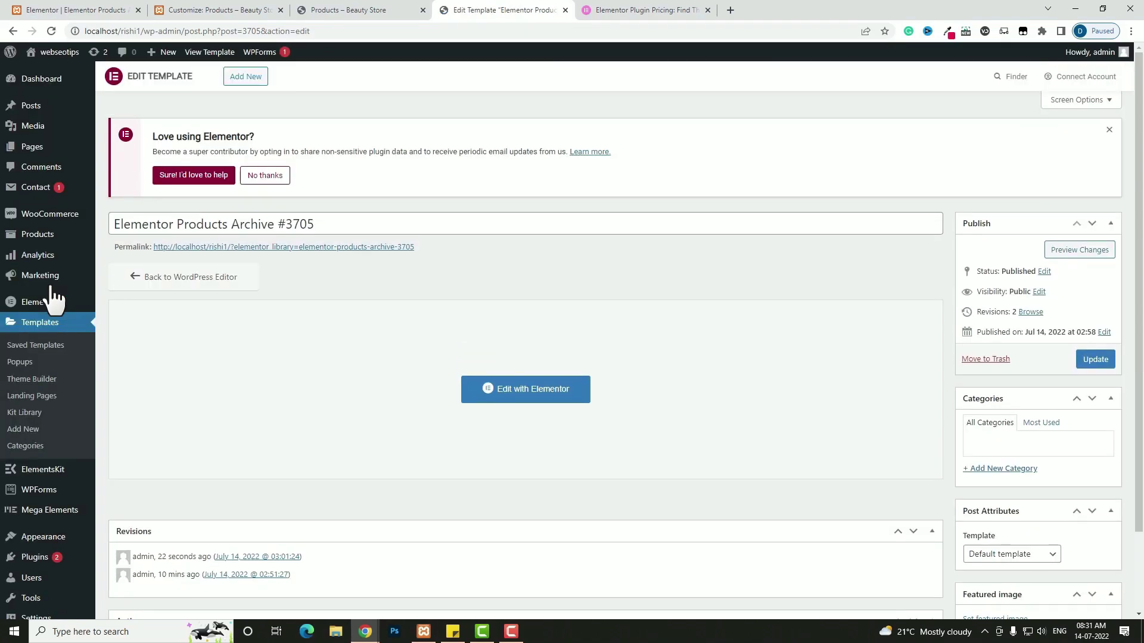
- Create a new WordPress navigation menu named "cat menu"
{"action": "scroll", "coordinate": [52, 292], "scroll_direction": "down", "scroll_amount": 2}
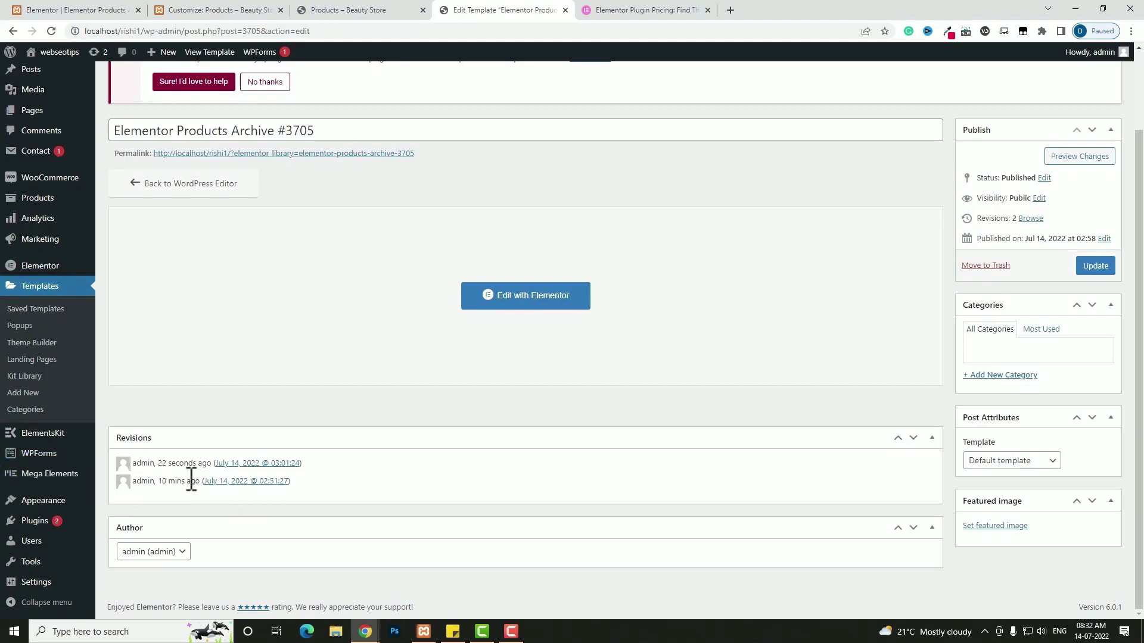
{"action": "mouse_move", "coordinate": [51, 502]}
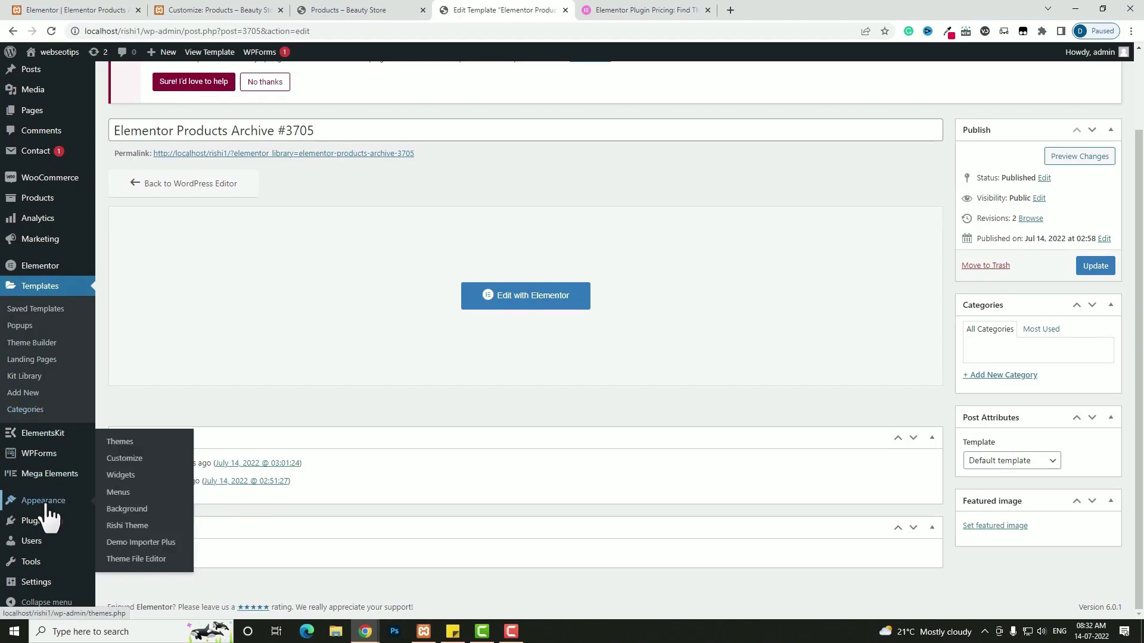
{"action": "left_click", "coordinate": [122, 493]}
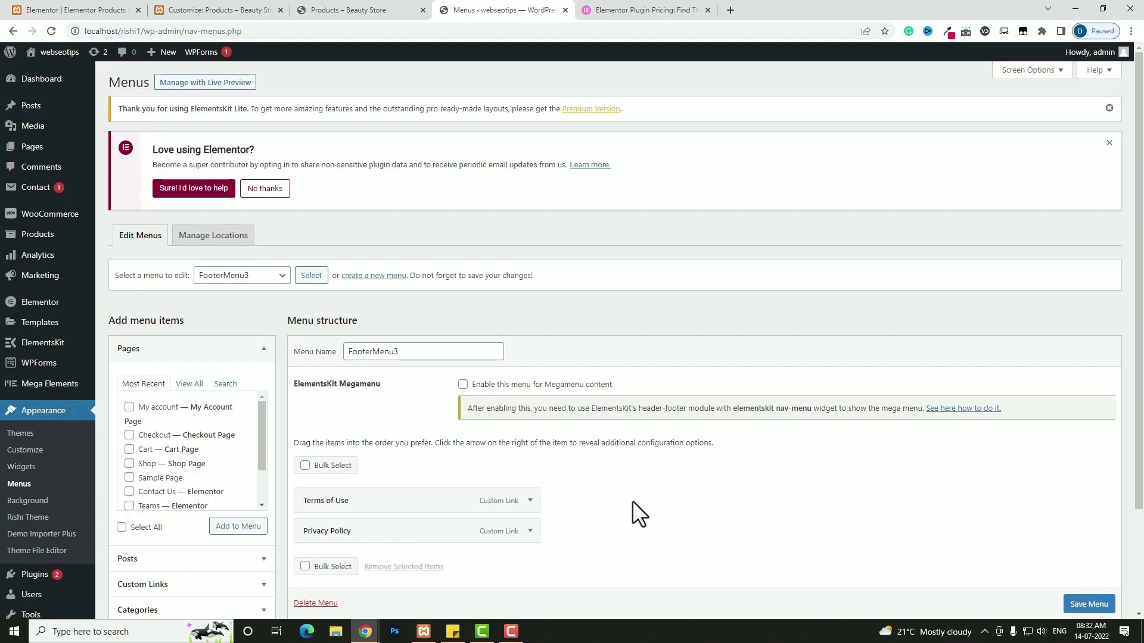
{"action": "left_click", "coordinate": [378, 278]}
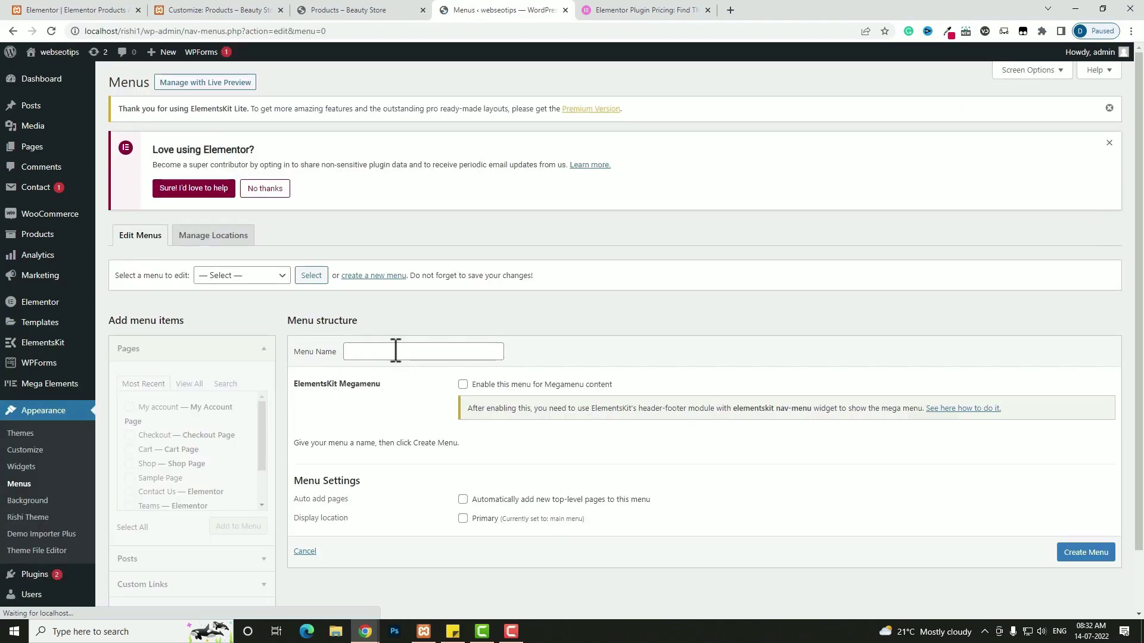
{"action": "left_click", "coordinate": [394, 350]}
{"action": "type", "text": "cat menu"}
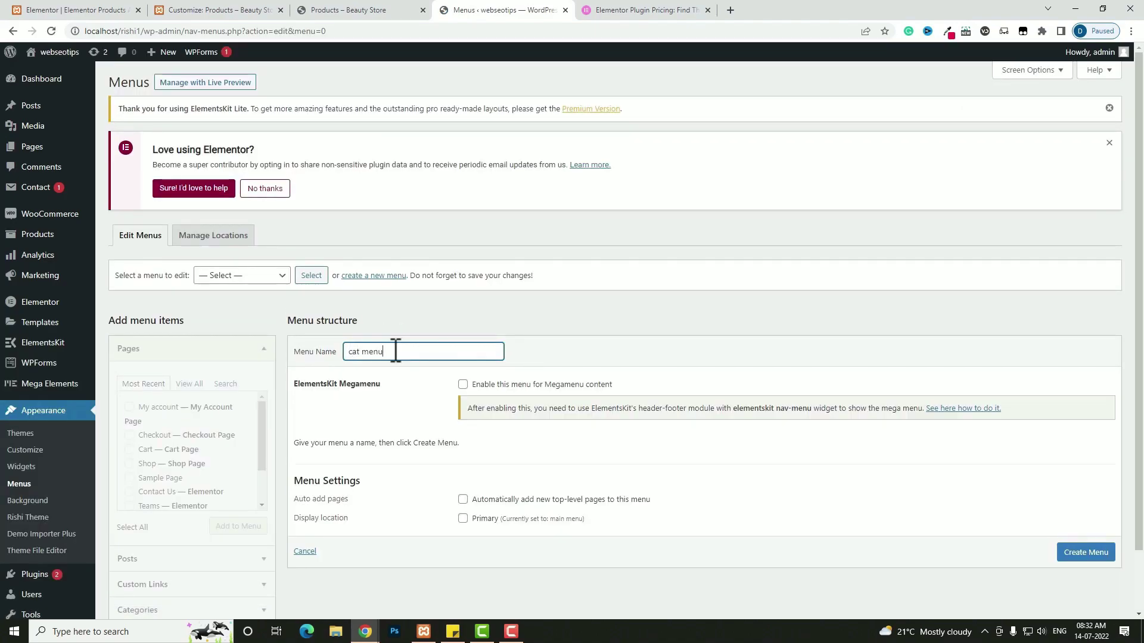
{"action": "left_click", "coordinate": [1099, 551]}
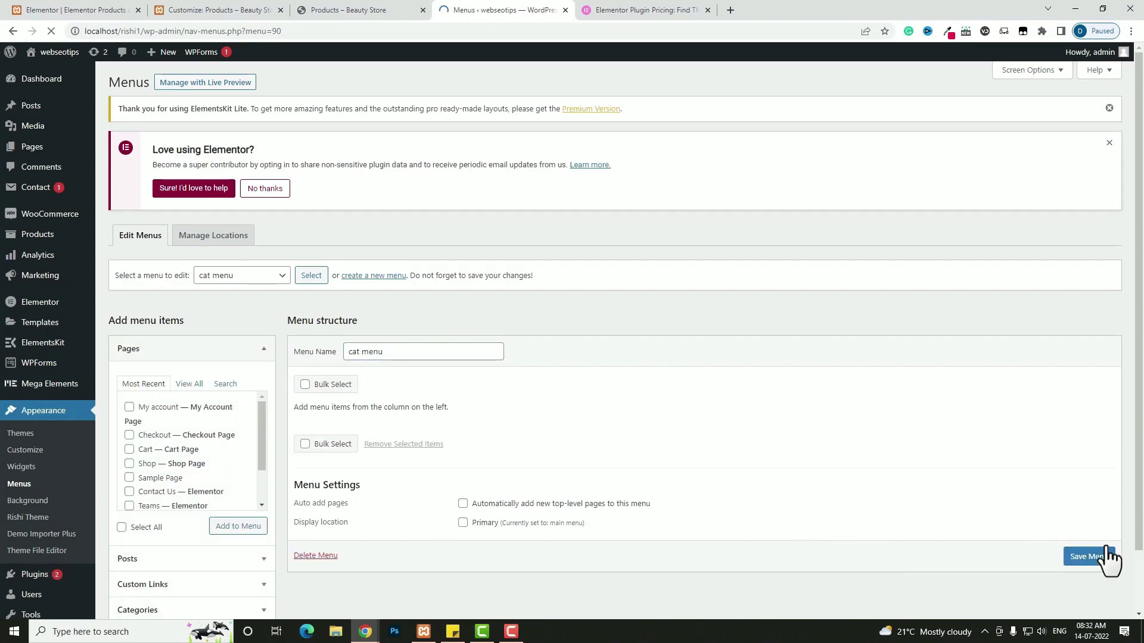
- Enable Product categories as an available item type on the menu editing screen
{"action": "scroll", "coordinate": [894, 536], "scroll_direction": "down", "scroll_amount": 2}
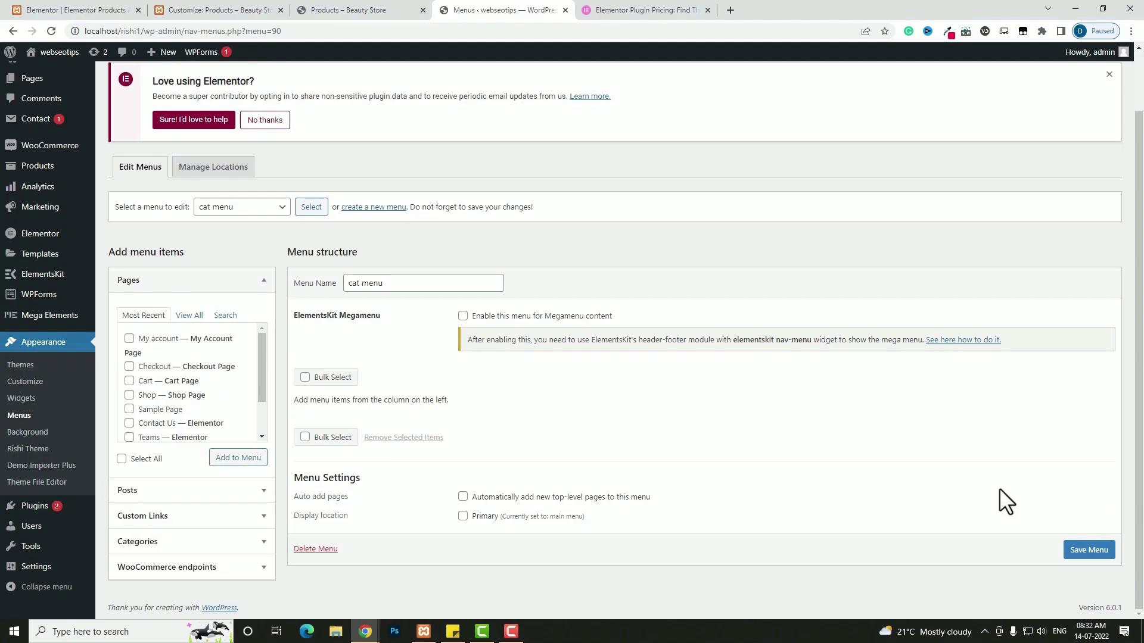
{"action": "scroll", "coordinate": [999, 488], "scroll_direction": "up", "scroll_amount": 2}
{"action": "left_click", "coordinate": [1011, 76]}
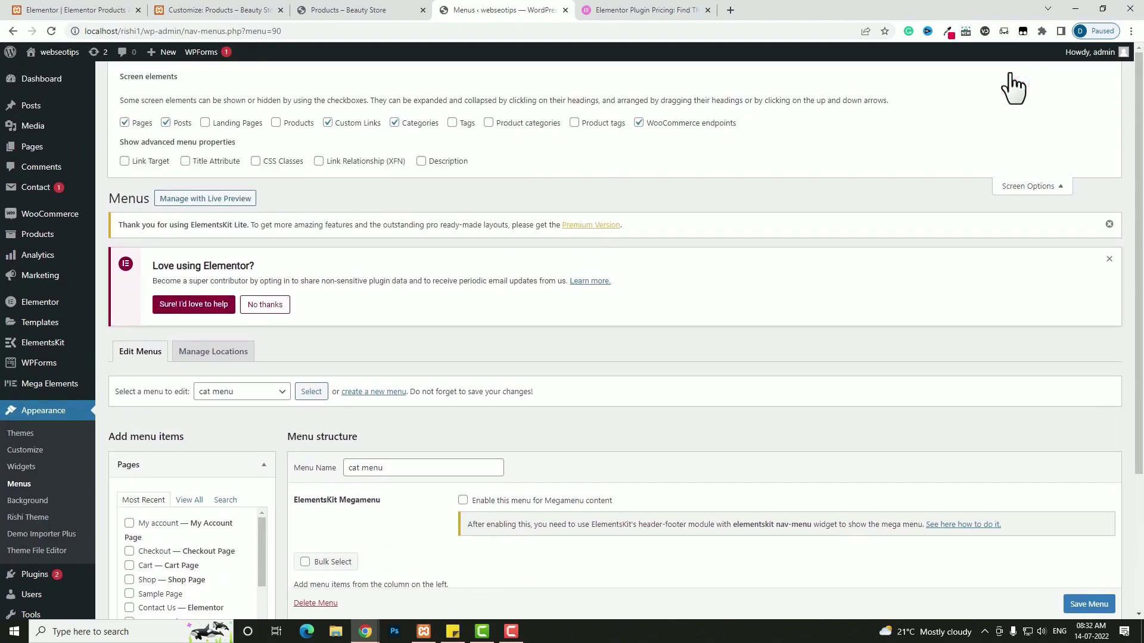
{"action": "left_click", "coordinate": [524, 122]}
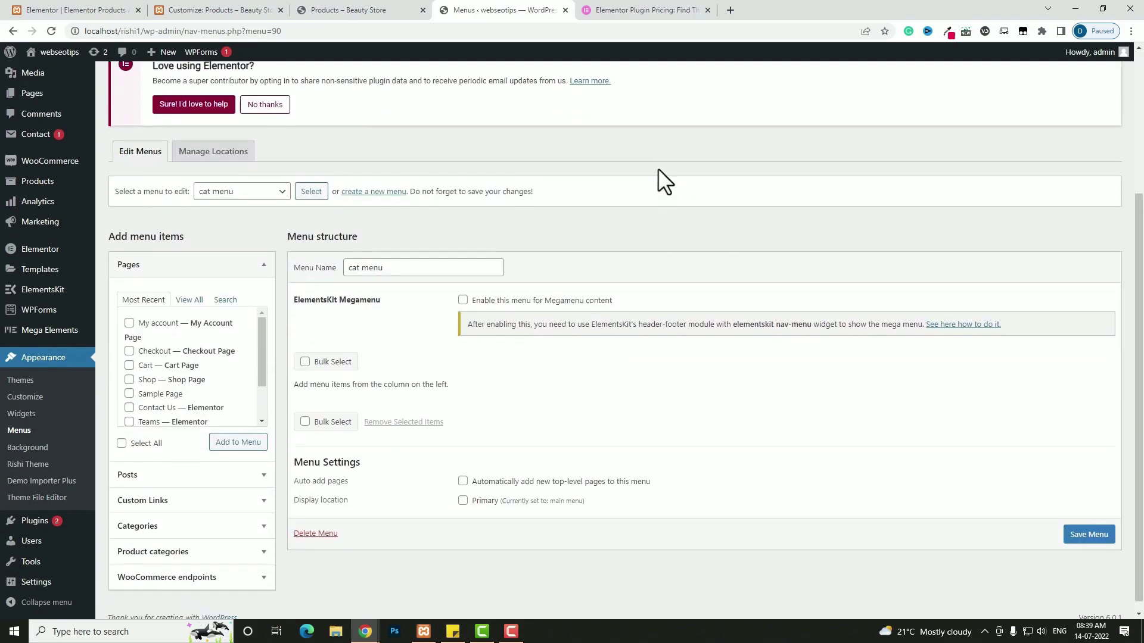
- Select the top-level product categories Bag, Beauty Product, Man's Dress, Perfume, Watch and Woman's Dress from the full category list
{"action": "scroll", "coordinate": [643, 203], "scroll_direction": "down", "scroll_amount": 1}
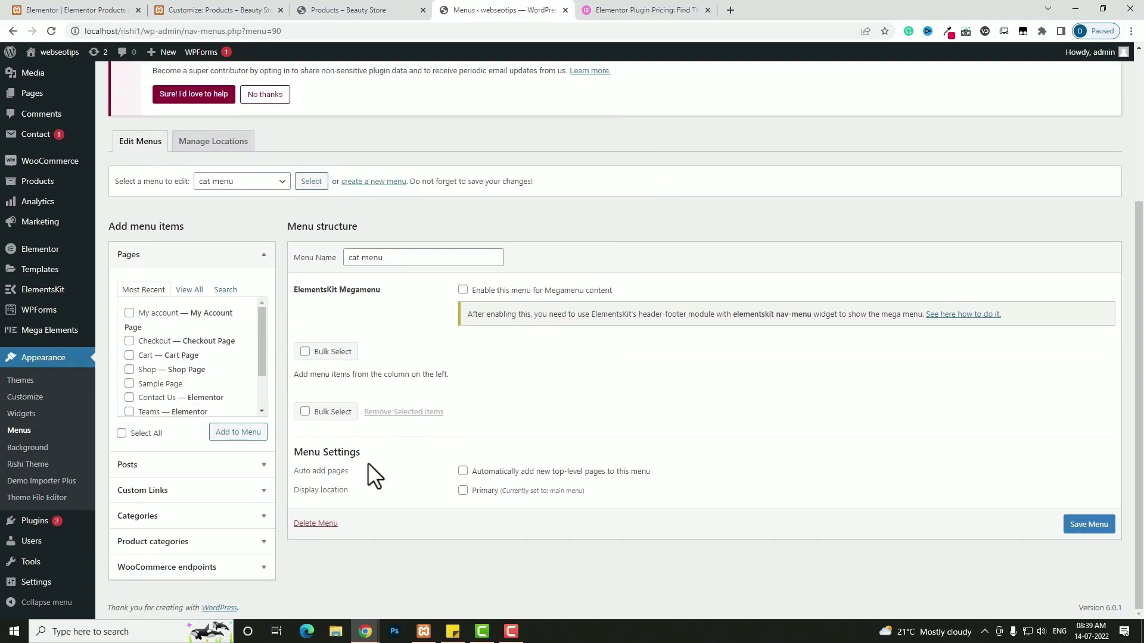
{"action": "left_click", "coordinate": [247, 543]}
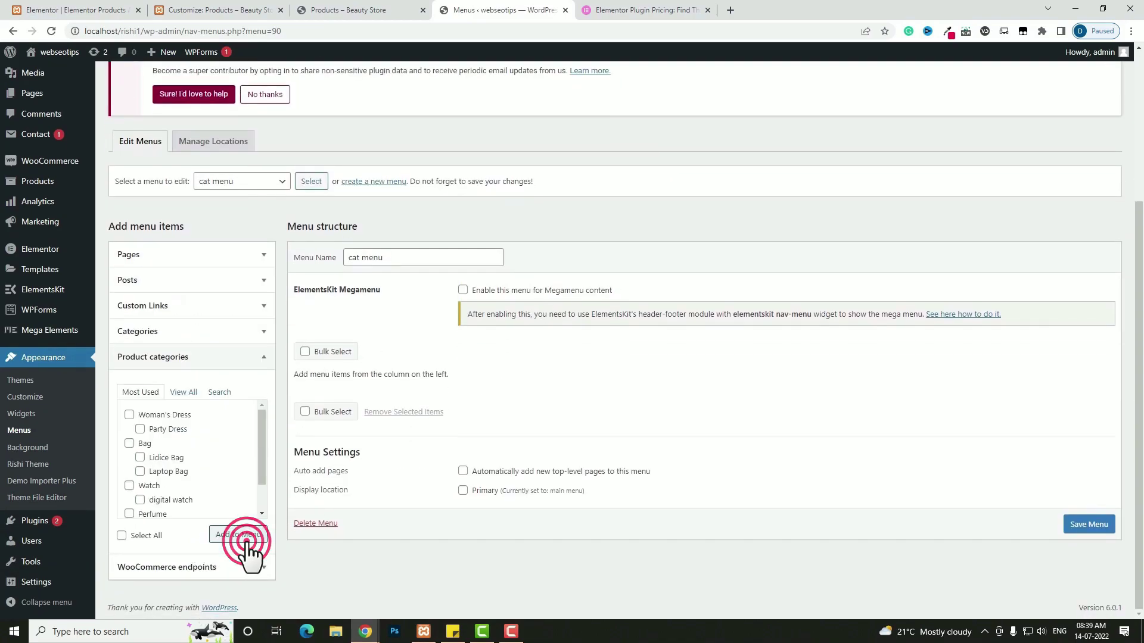
{"action": "left_click", "coordinate": [182, 398]}
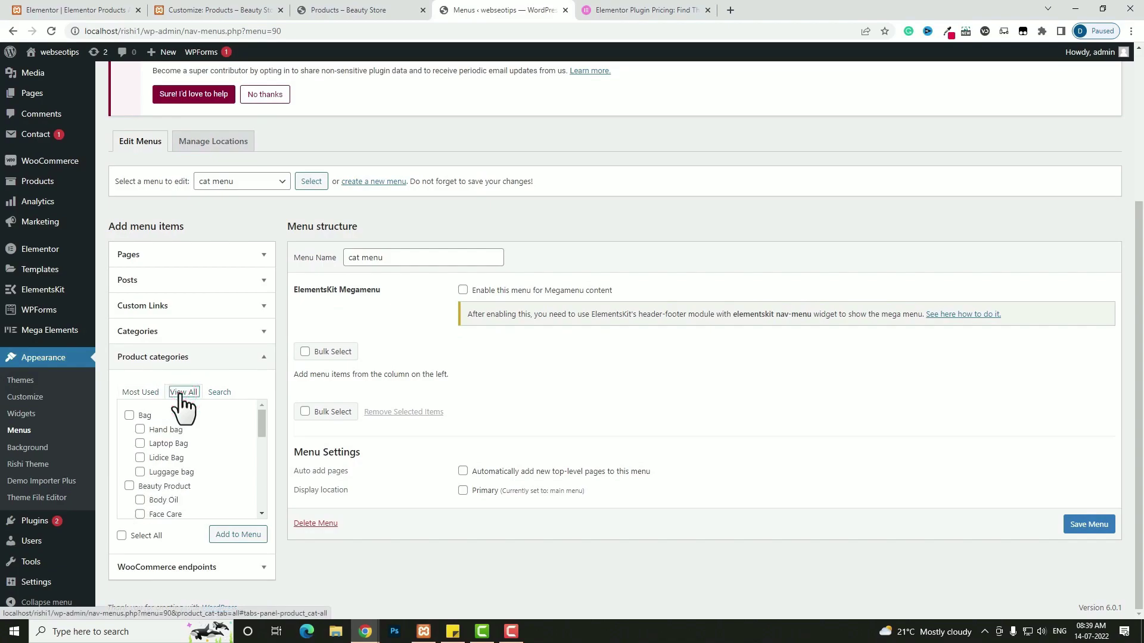
{"action": "left_click", "coordinate": [130, 413]}
{"action": "scroll", "coordinate": [170, 478], "scroll_direction": "down", "scroll_amount": 3}
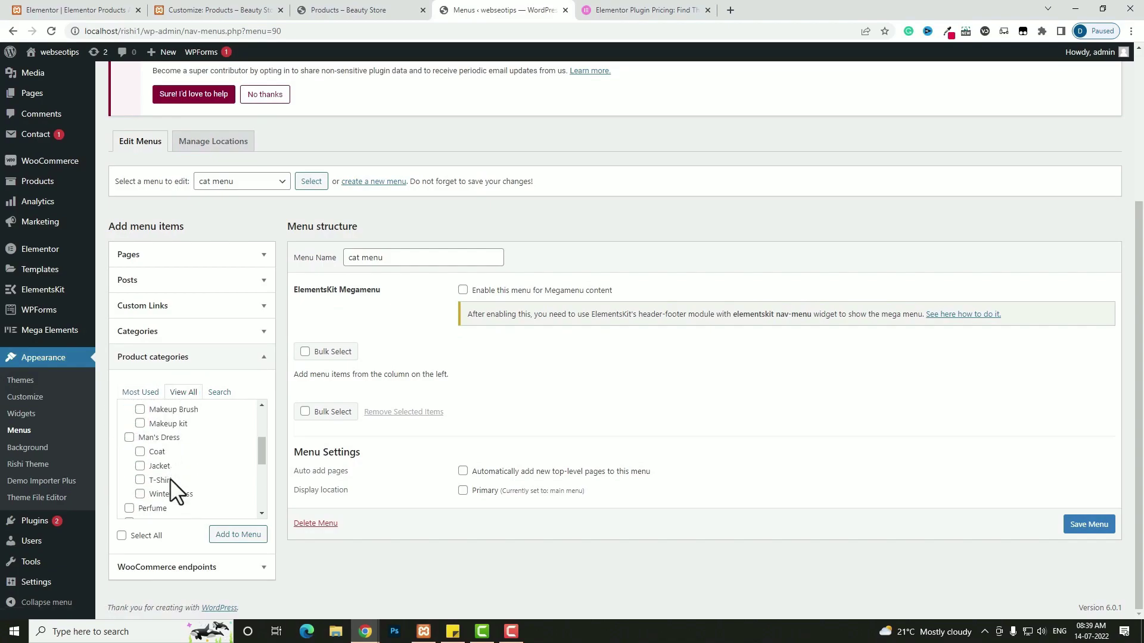
{"action": "left_click", "coordinate": [129, 439]}
{"action": "left_click", "coordinate": [130, 508]}
{"action": "scroll", "coordinate": [179, 483], "scroll_direction": "down", "scroll_amount": 3}
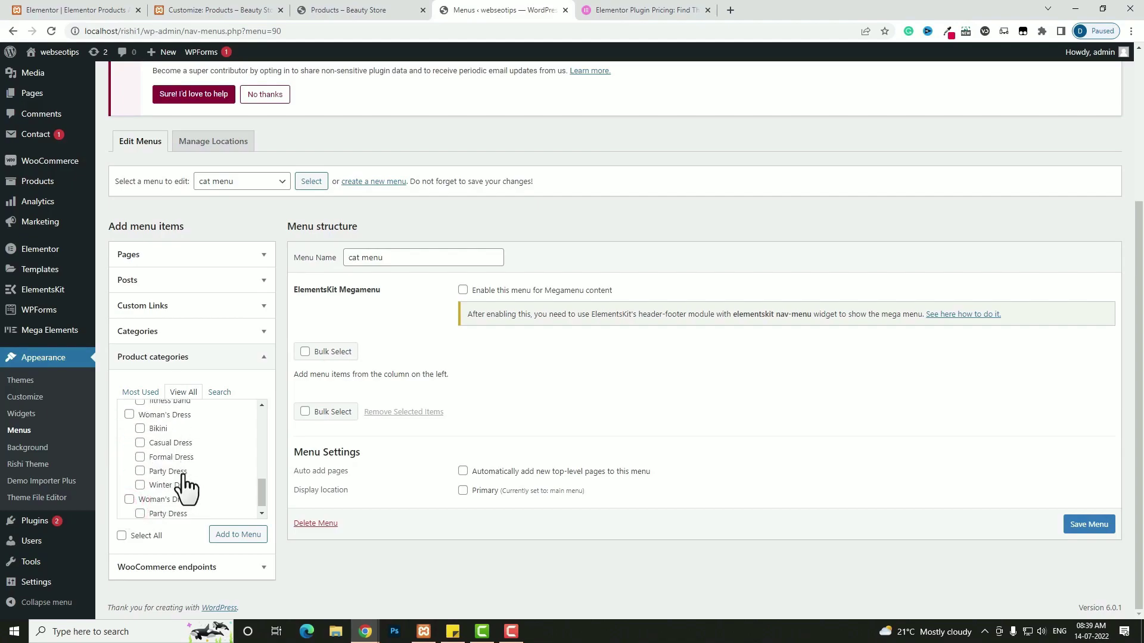
{"action": "scroll", "coordinate": [182, 474], "scroll_direction": "down", "scroll_amount": 1}
{"action": "left_click", "coordinate": [129, 491]}
{"action": "scroll", "coordinate": [127, 497], "scroll_direction": "down", "scroll_amount": 2}
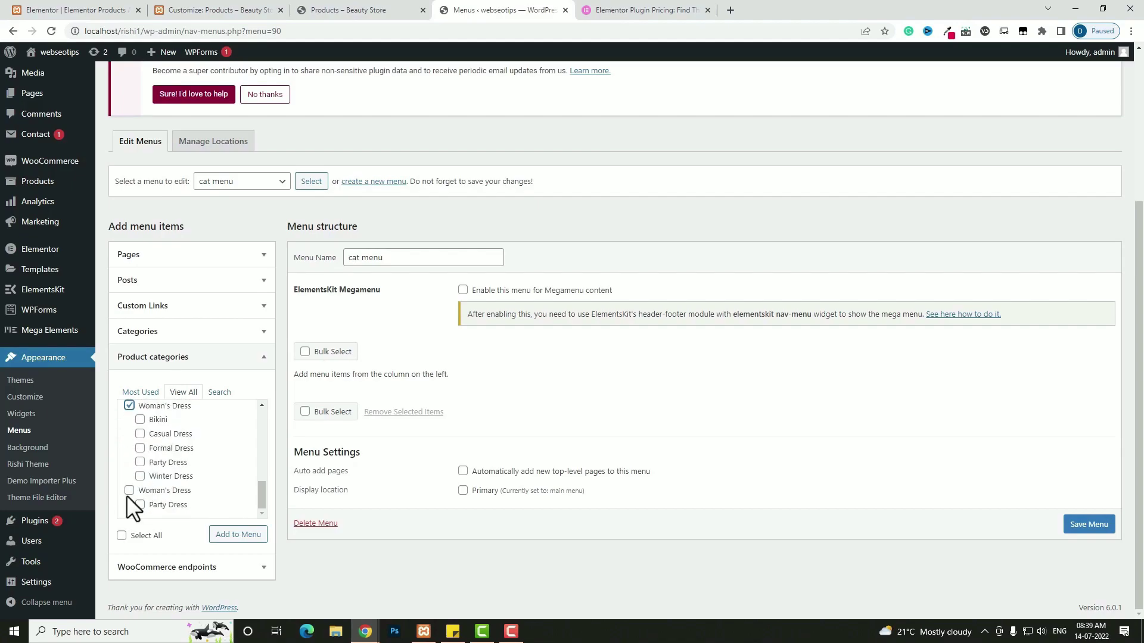
- Add the selected product categories to cat menu and save the menu
{"action": "left_click", "coordinate": [244, 536]}
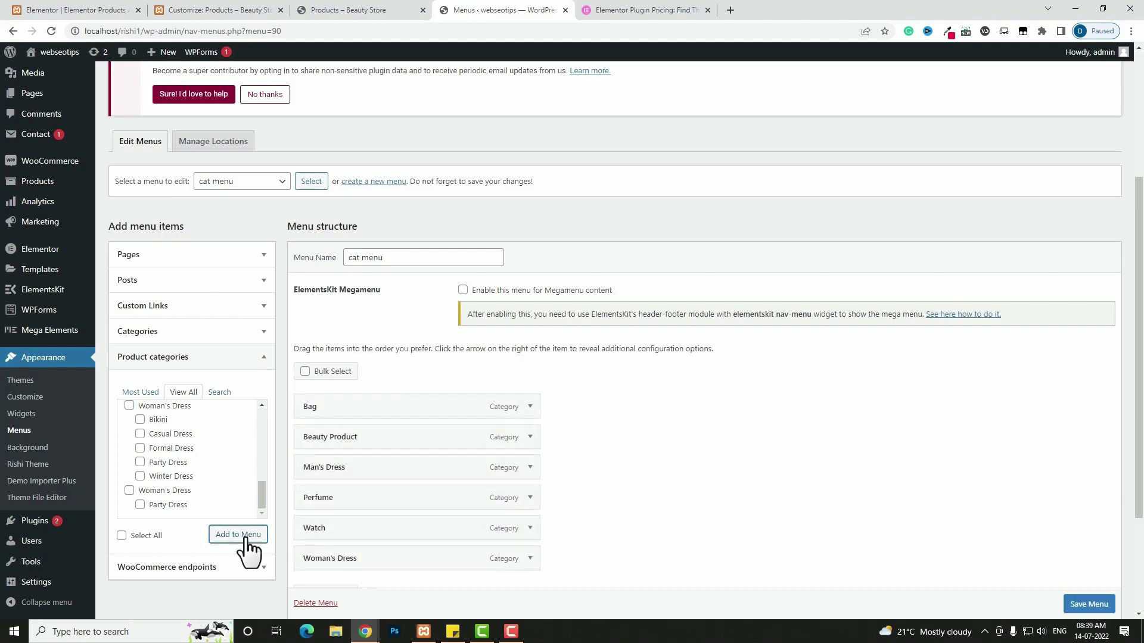
{"action": "scroll", "coordinate": [709, 556], "scroll_direction": "down", "scroll_amount": 3}
{"action": "left_click", "coordinate": [1073, 554]}
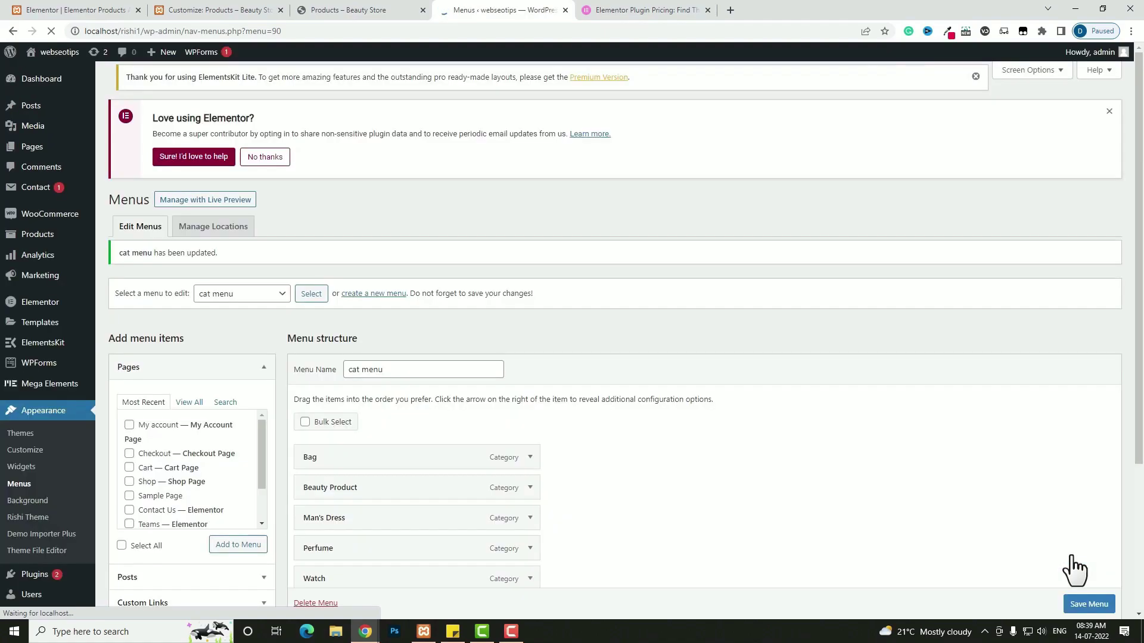
{"action": "scroll", "coordinate": [904, 569], "scroll_direction": "down", "scroll_amount": 3}
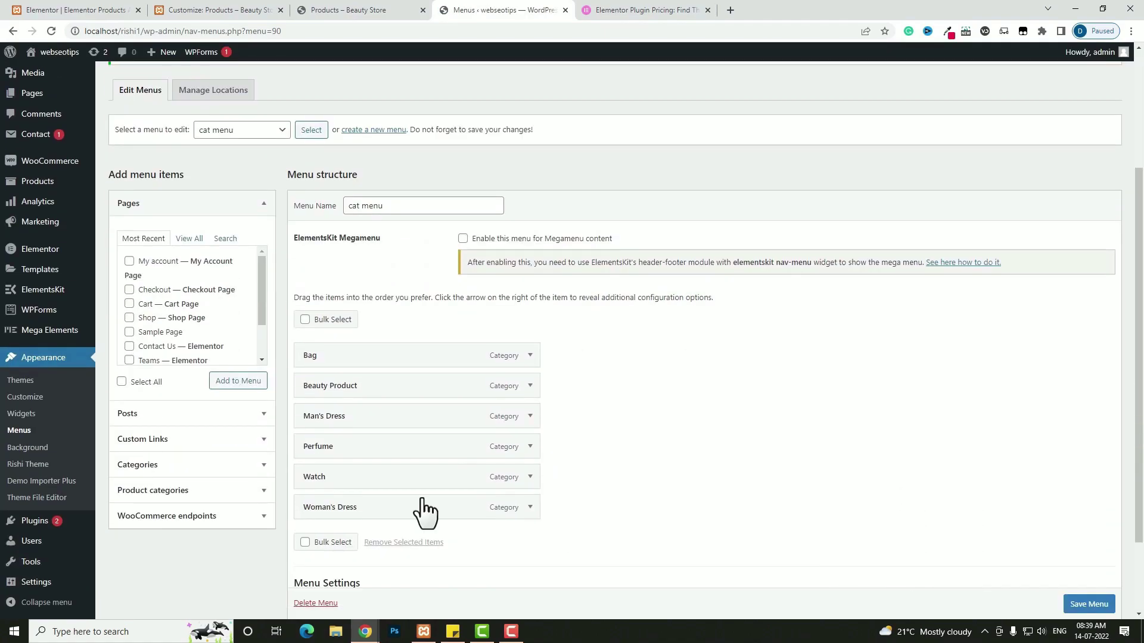
- Open the site's widget areas and expand the Shop Sidebar area
{"action": "left_click", "coordinate": [24, 413]}
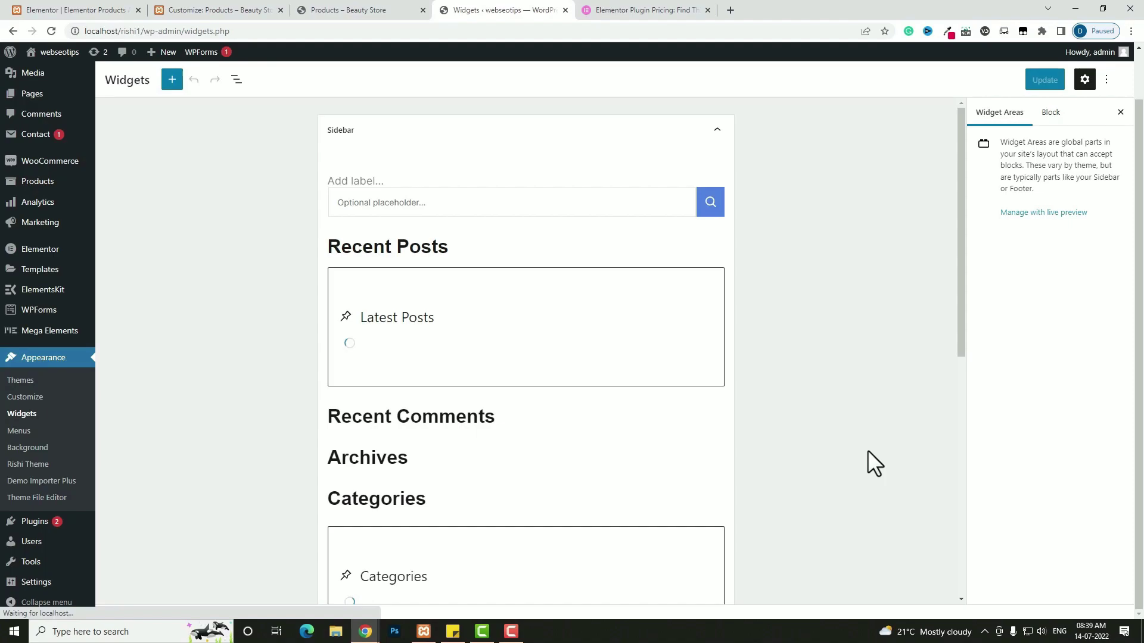
{"action": "scroll", "coordinate": [868, 452], "scroll_direction": "down", "scroll_amount": 10}
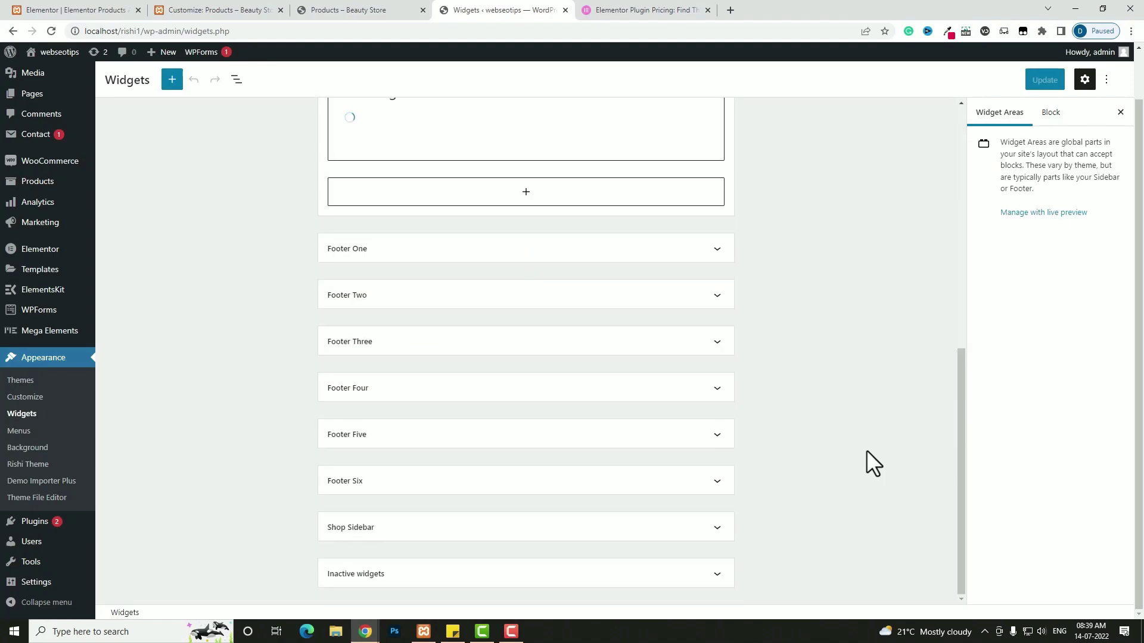
{"action": "left_click", "coordinate": [686, 524]}
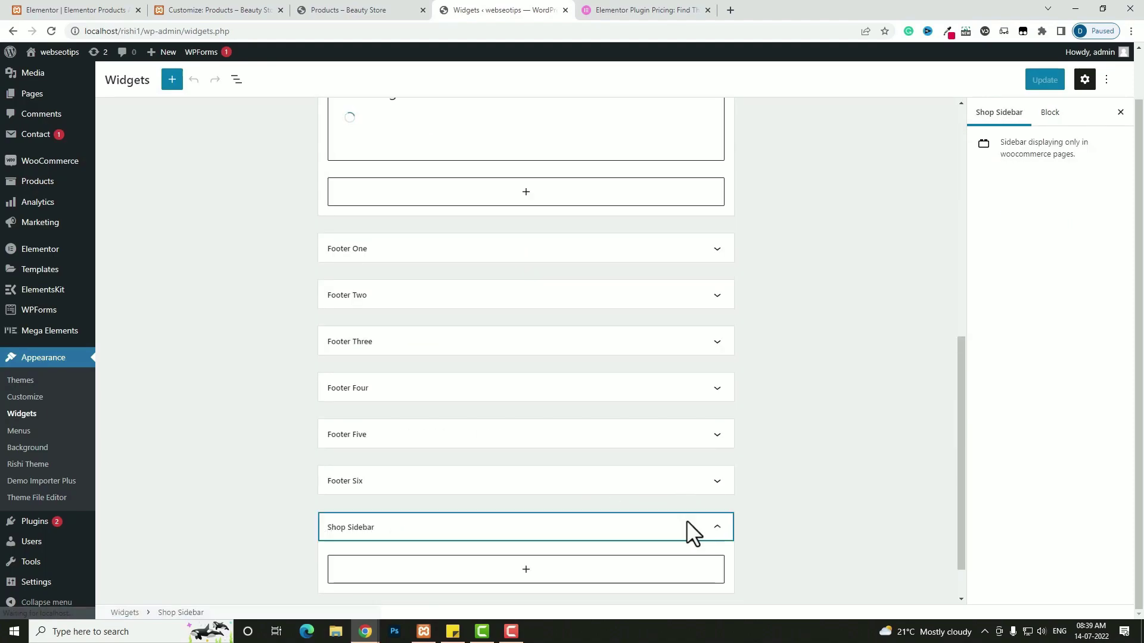
- Add a Navigation Menu widget titled Product Category to the Shop Sidebar, assign cat menu to it, and save the widgets
{"action": "left_click", "coordinate": [525, 517]}
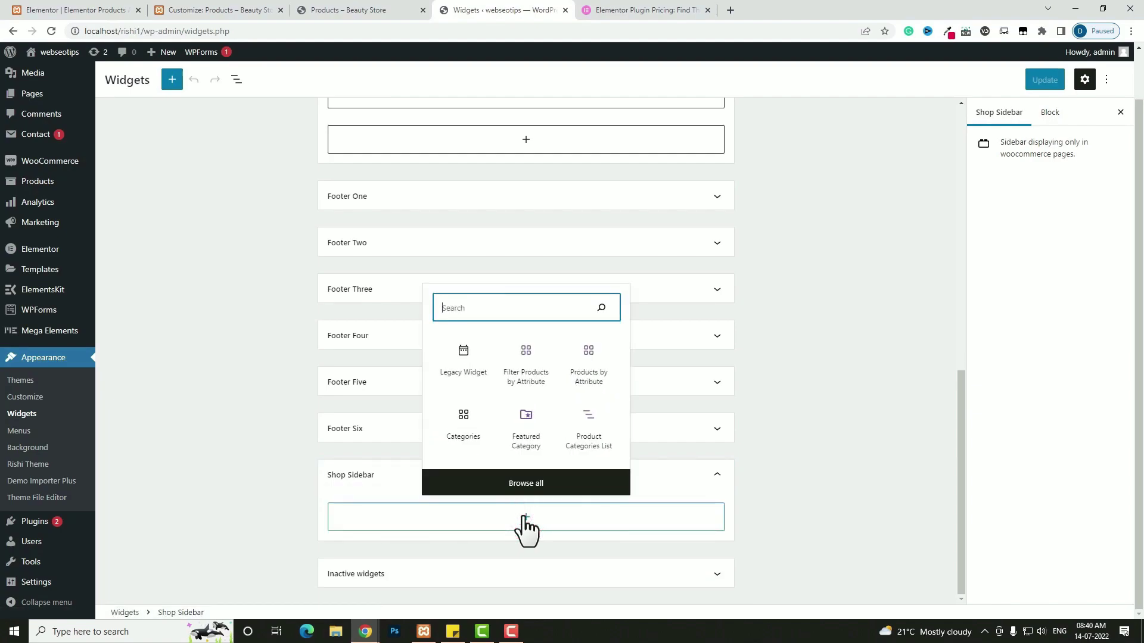
{"action": "type", "text": "menu"}
{"action": "left_click", "coordinate": [519, 438]}
{"action": "left_click", "coordinate": [407, 522]}
{"action": "type", "text": "Product Category"}
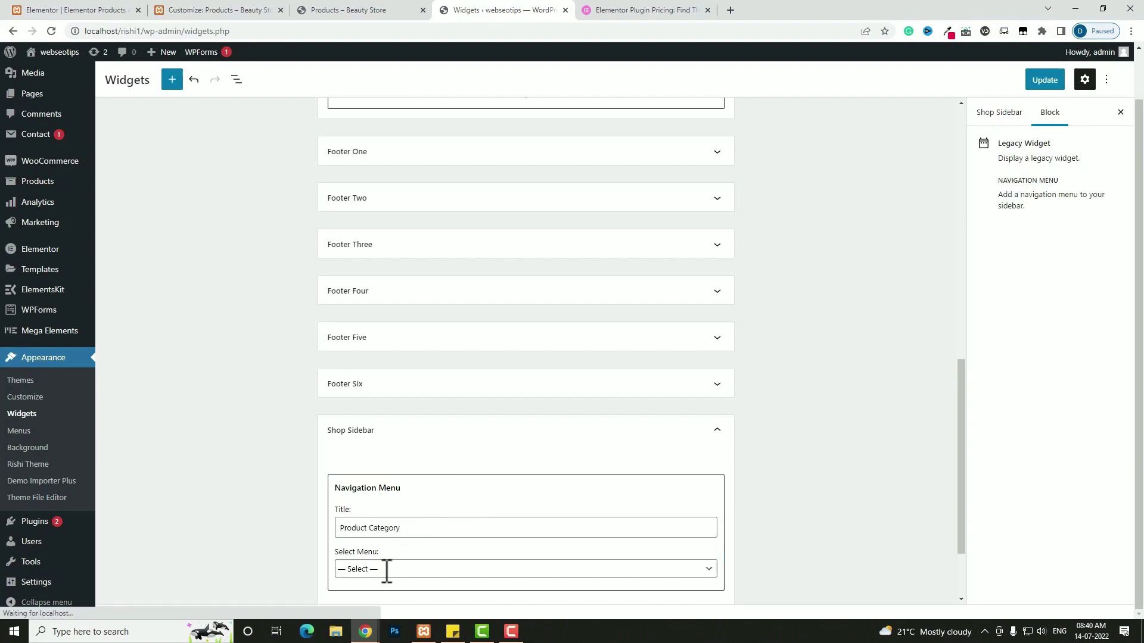
{"action": "left_click", "coordinate": [382, 569]}
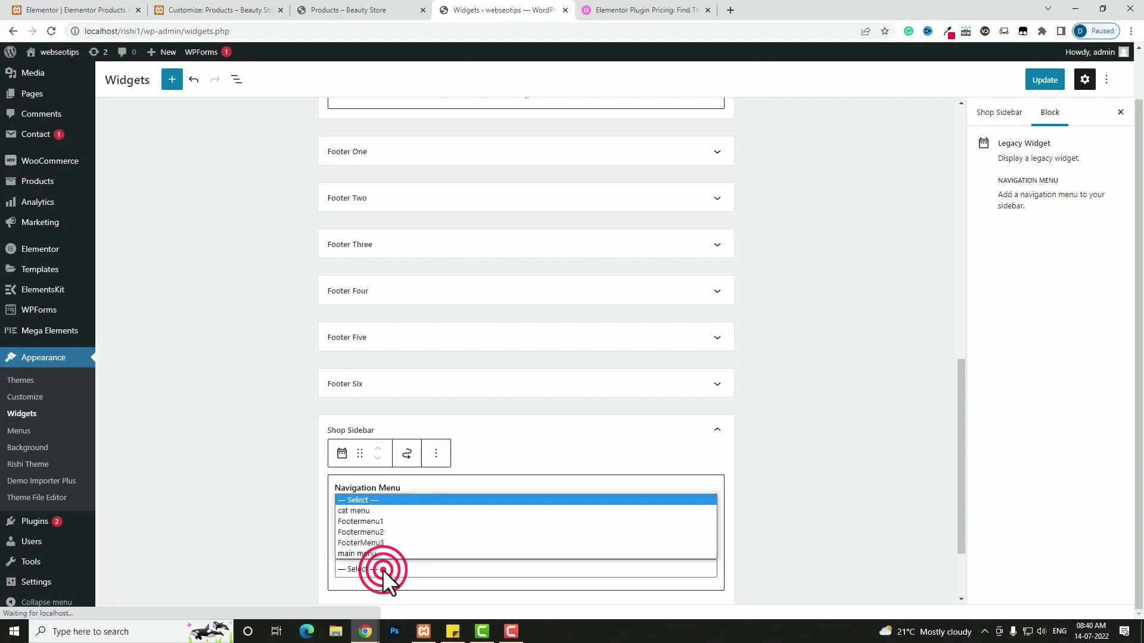
{"action": "left_click", "coordinate": [368, 512]}
{"action": "scroll", "coordinate": [775, 503], "scroll_direction": "down", "scroll_amount": 2}
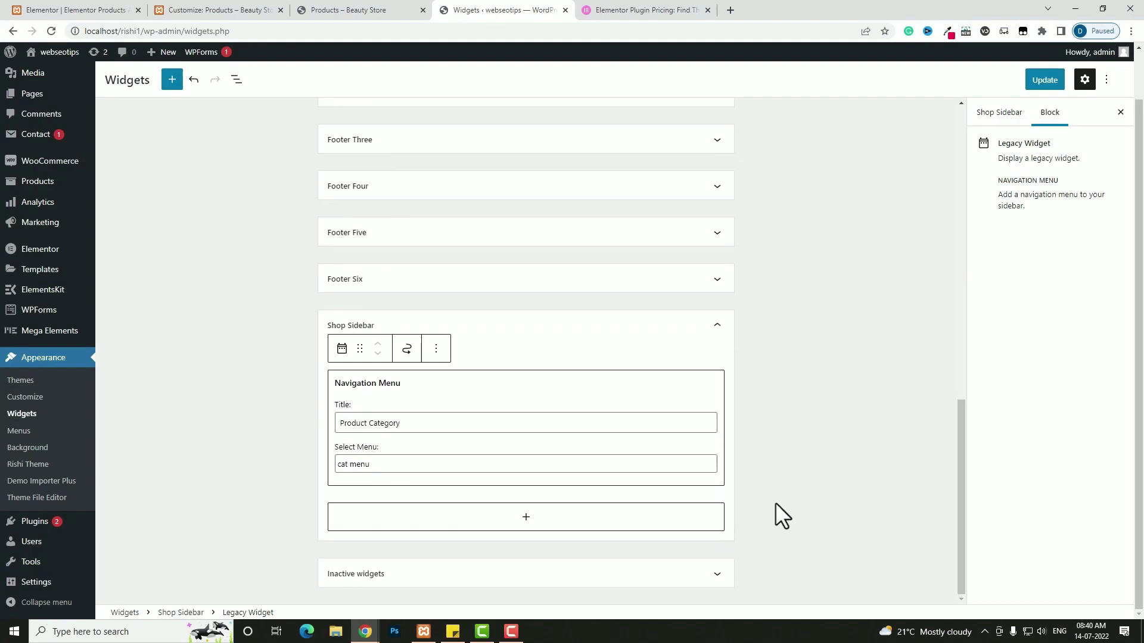
{"action": "left_click", "coordinate": [1047, 79]}
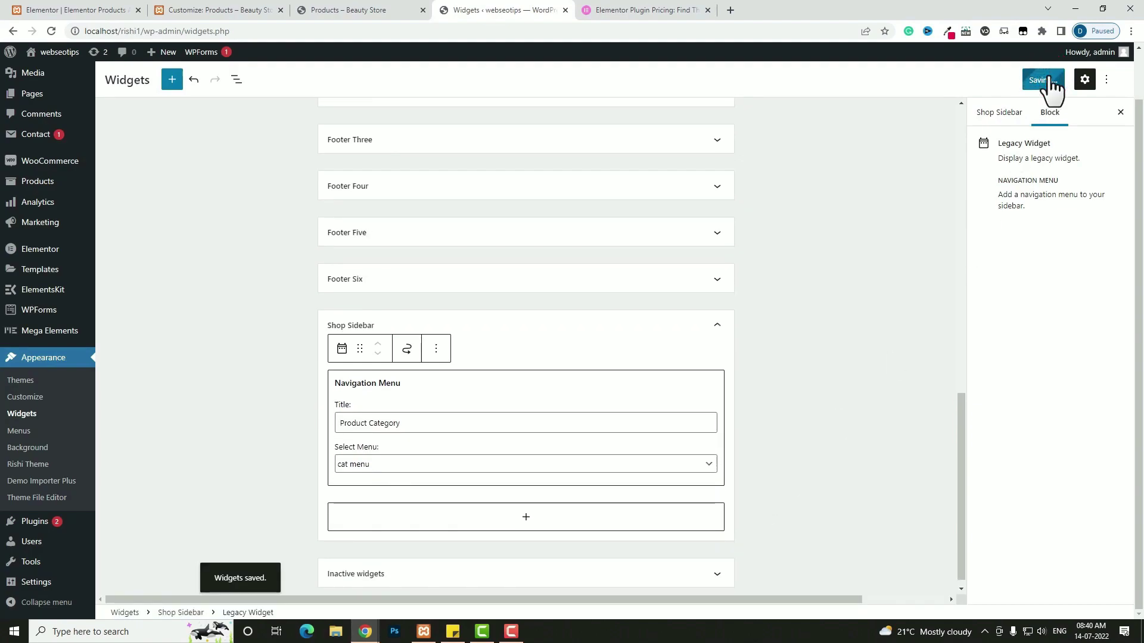
- Add a Filter Products by Price block to the Shop Sidebar below the category menu
{"action": "left_click", "coordinate": [527, 520]}
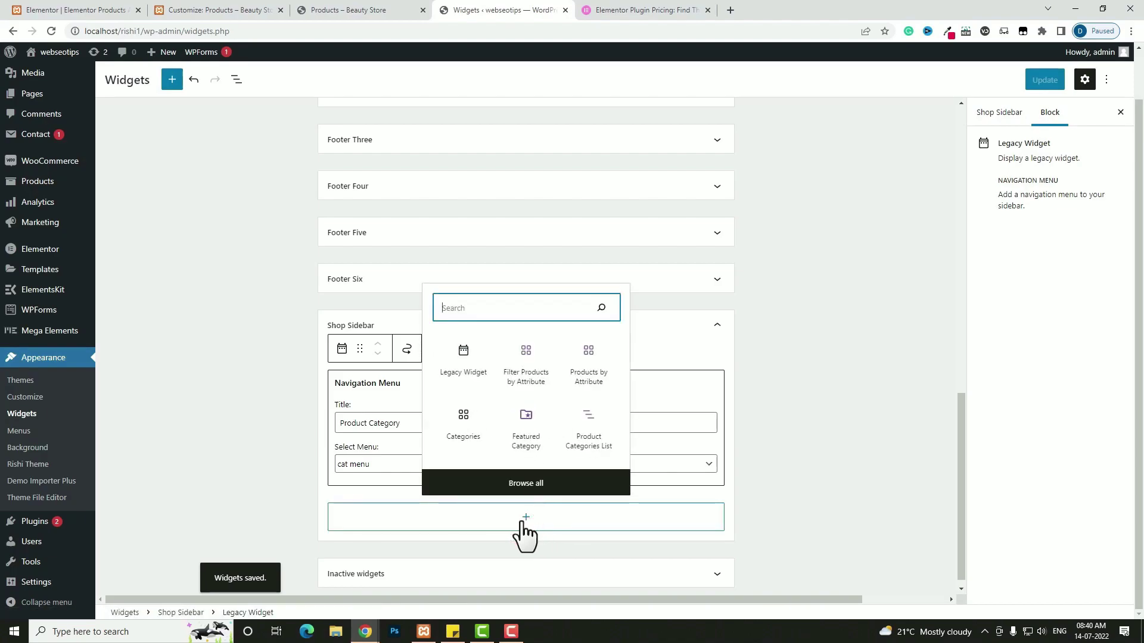
{"action": "type", "text": "price"}
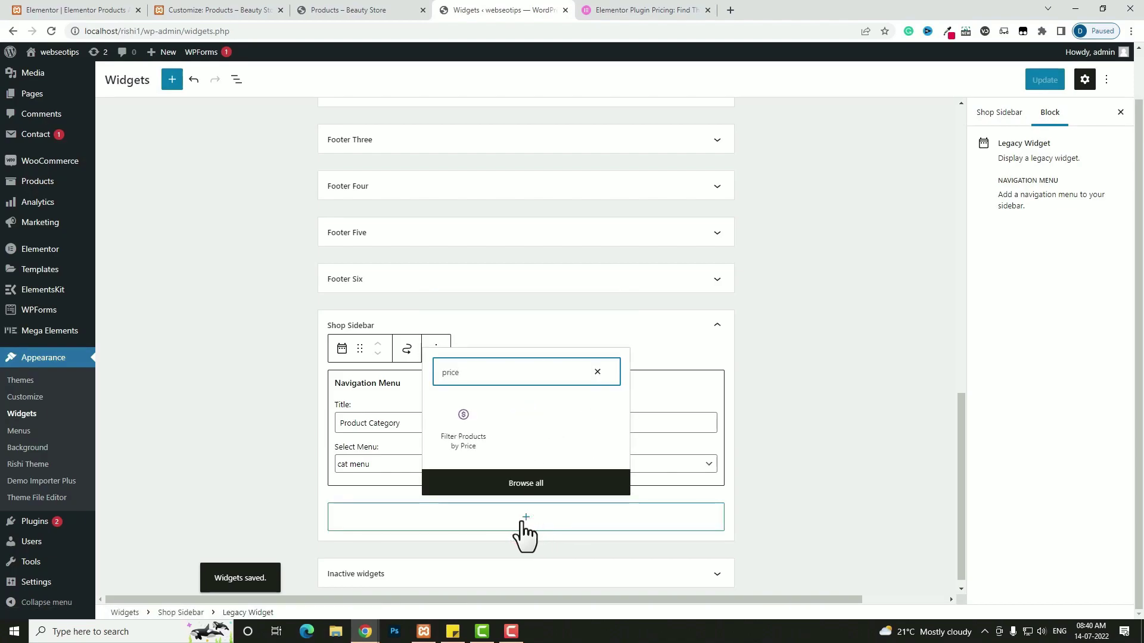
{"action": "left_click", "coordinate": [466, 431]}
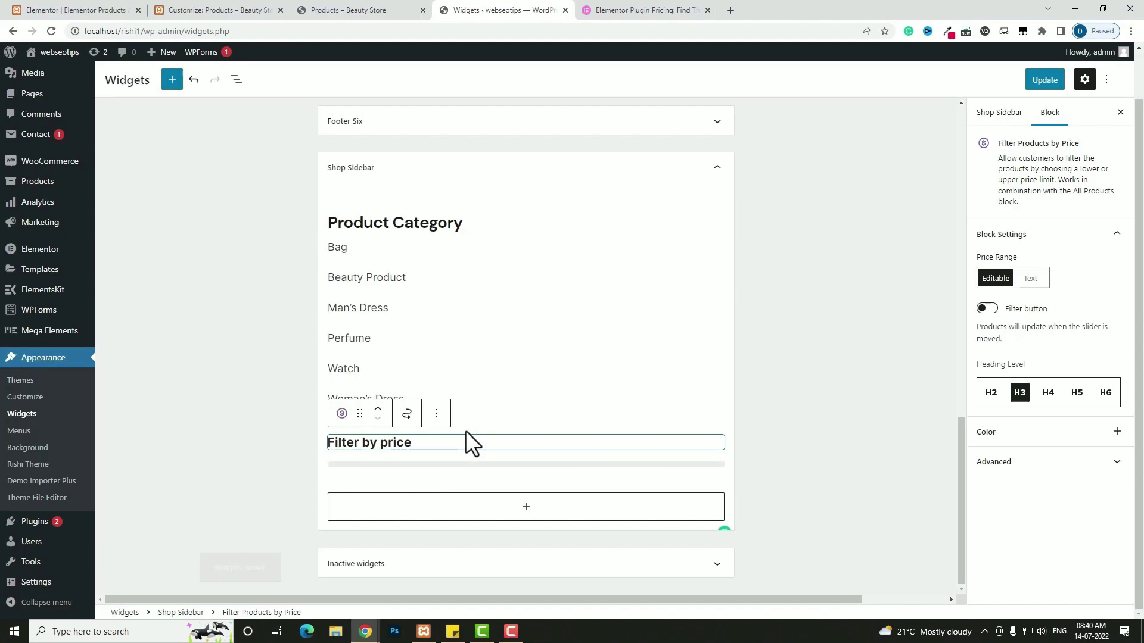
- Add a Filter Products by Attribute block for Size below the price filter in the Shop Sidebar
{"action": "left_click", "coordinate": [526, 519]}
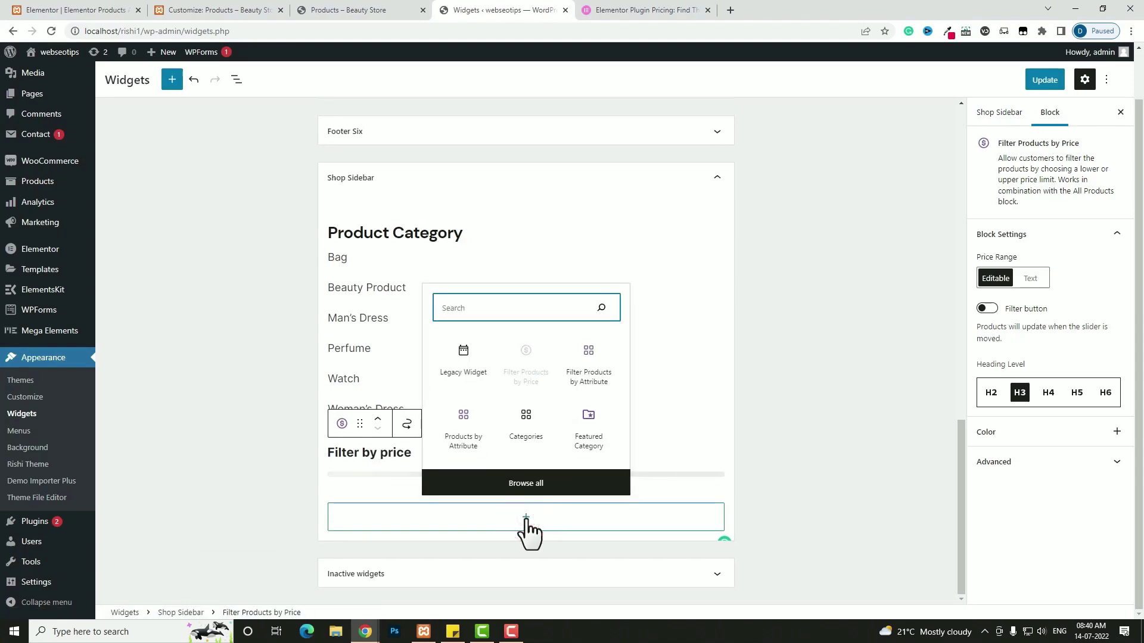
{"action": "type", "text": "attri"}
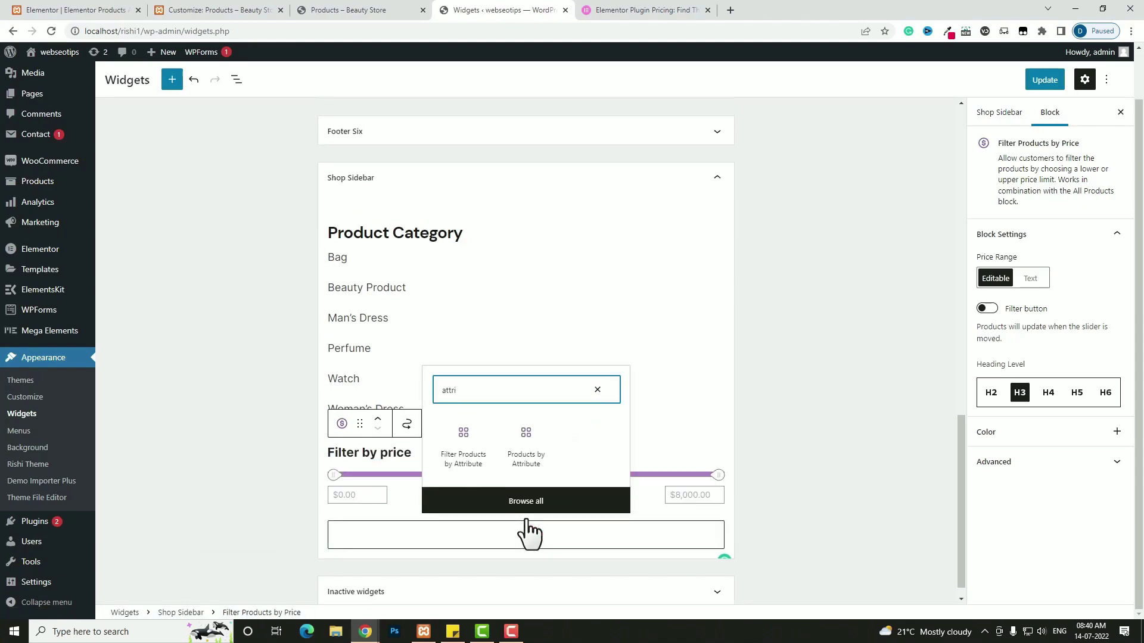
{"action": "left_click", "coordinate": [467, 453]}
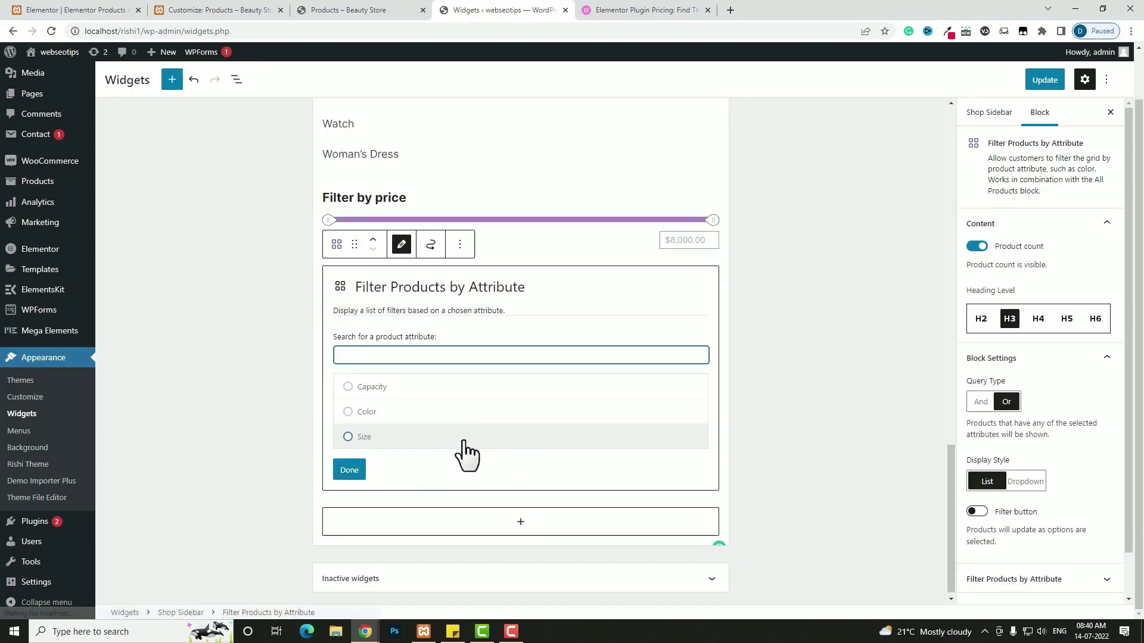
{"action": "left_click", "coordinate": [365, 440]}
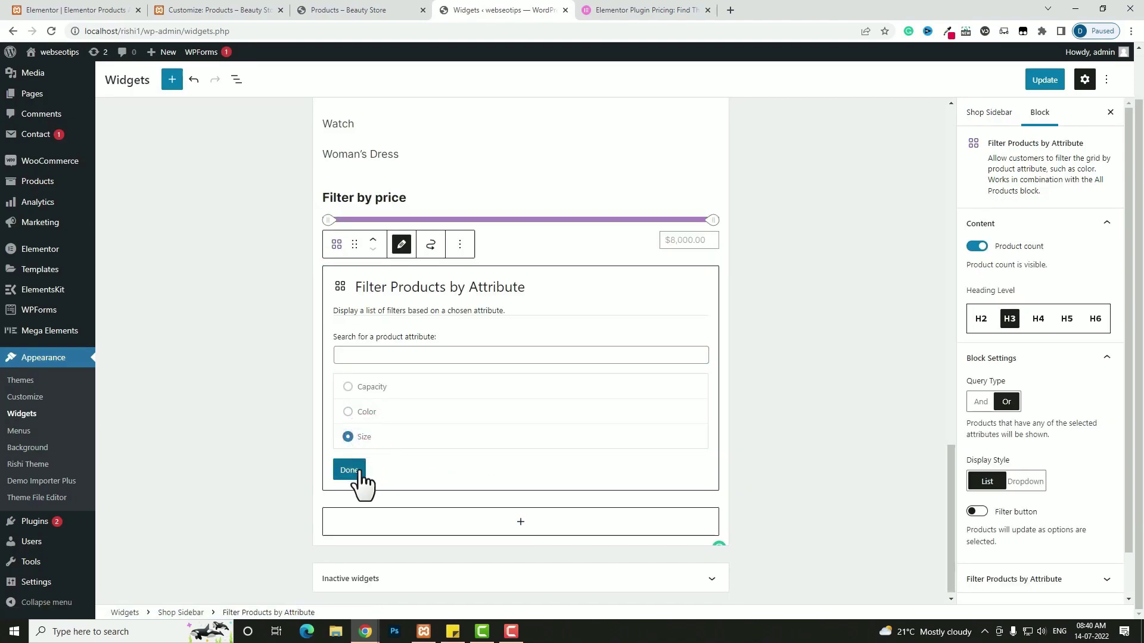
{"action": "left_click", "coordinate": [355, 471]}
- Add another Filter Products by Attribute block to the Shop Sidebar, using the Color attribute, below the size filter
{"action": "left_click", "coordinate": [519, 523]}
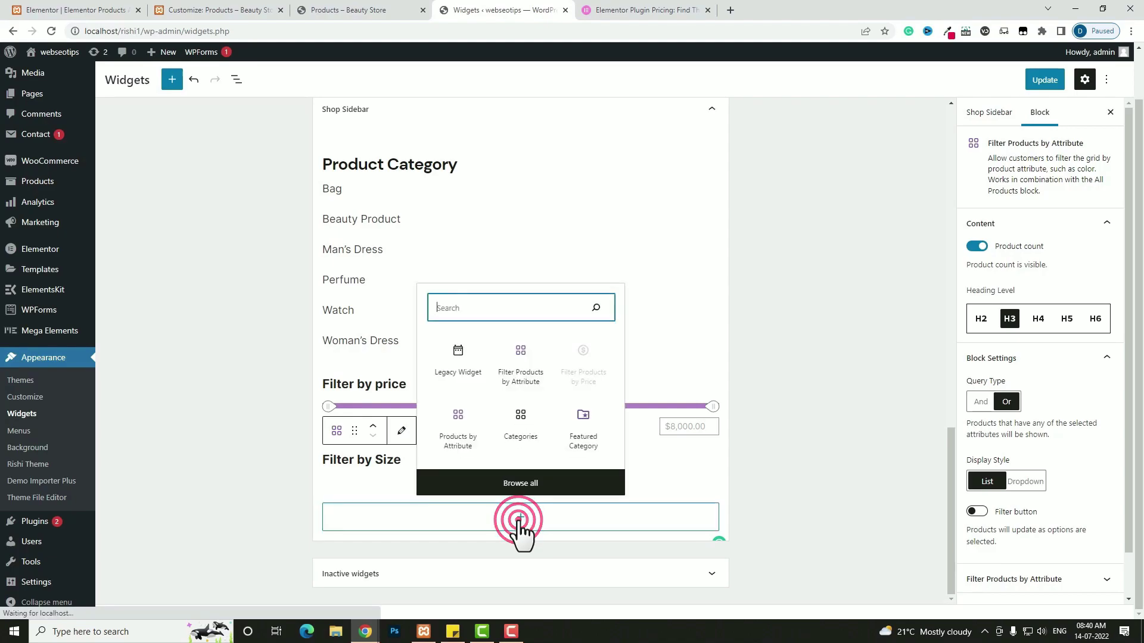
{"action": "type", "text": "att"}
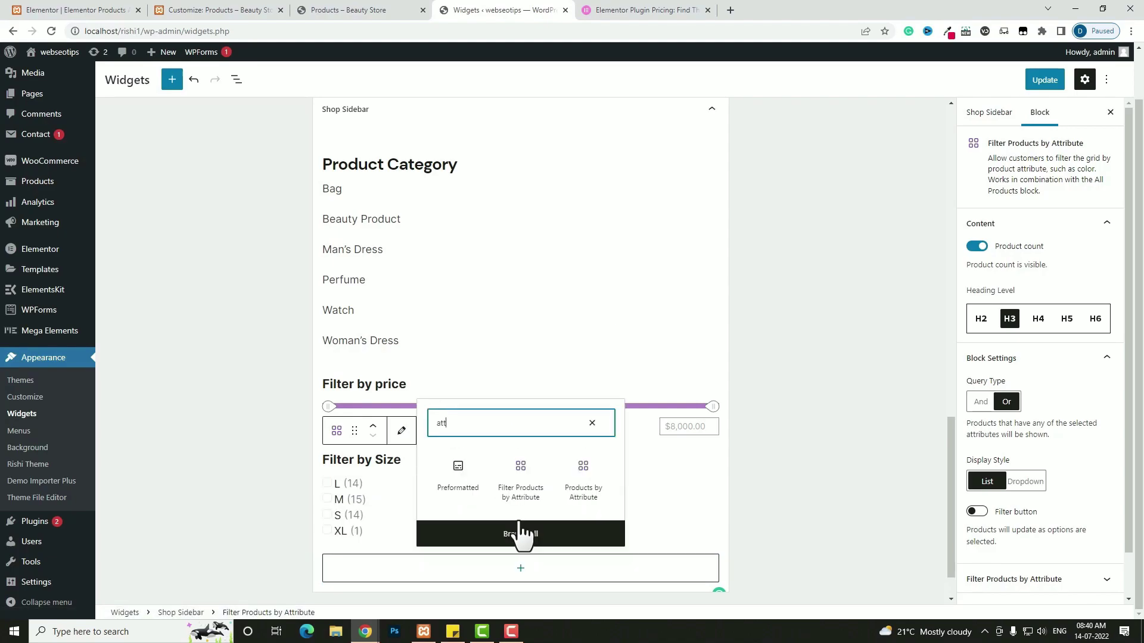
{"action": "left_click", "coordinate": [520, 501]}
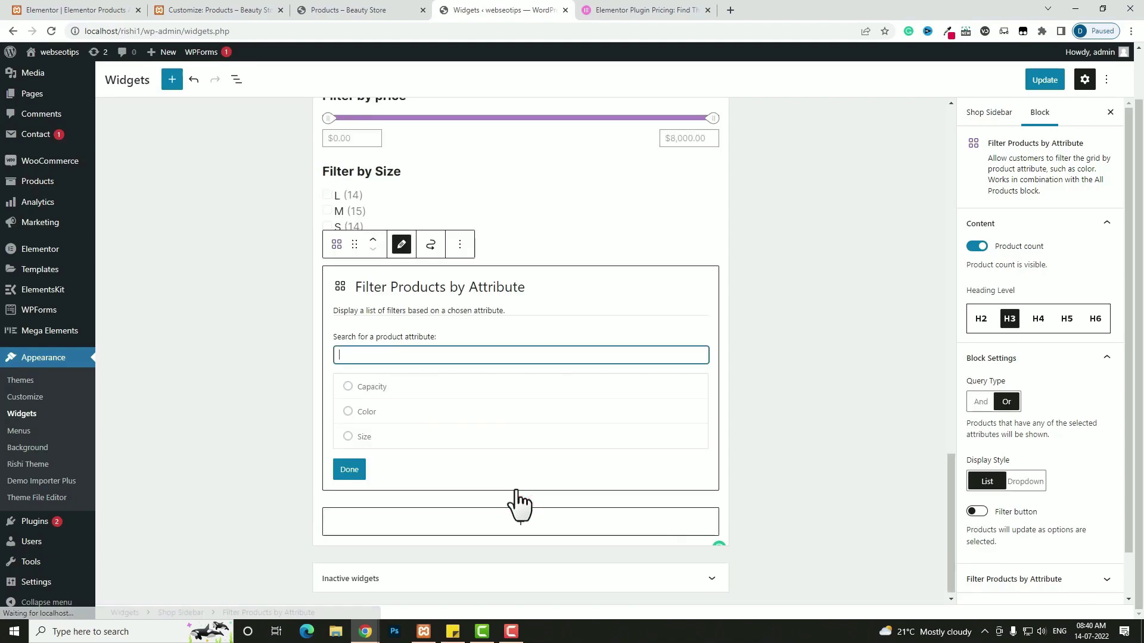
{"action": "left_click", "coordinate": [347, 412]}
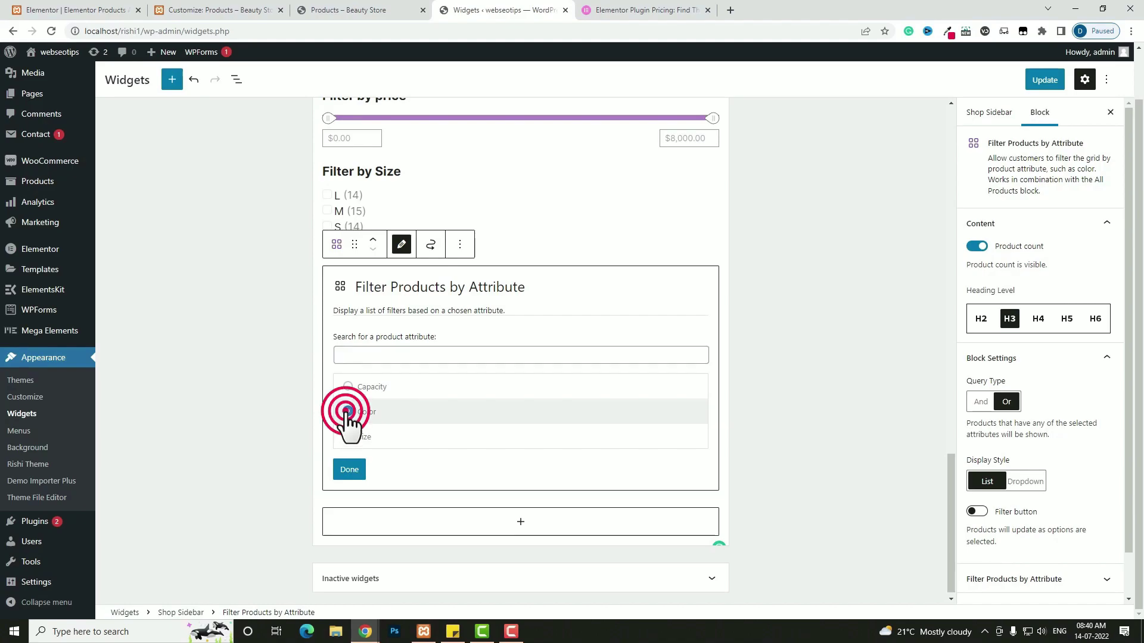
{"action": "left_click", "coordinate": [349, 470]}
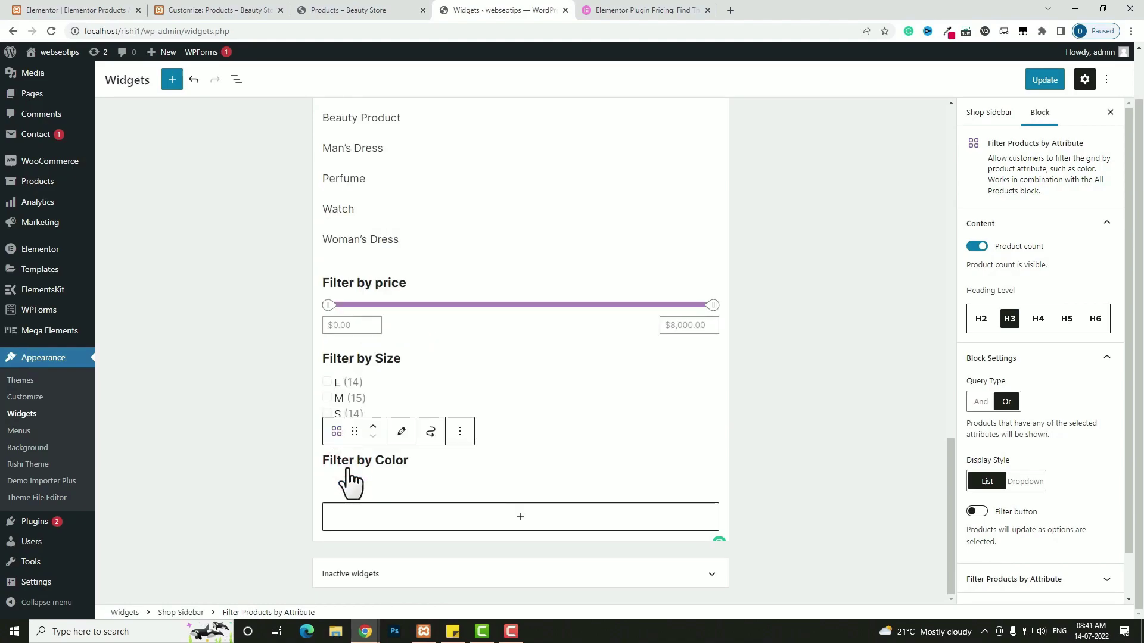
- Add a Filter Products by Attribute block for Capacity below the color filter and save the widget changes
{"action": "left_click", "coordinate": [521, 517]}
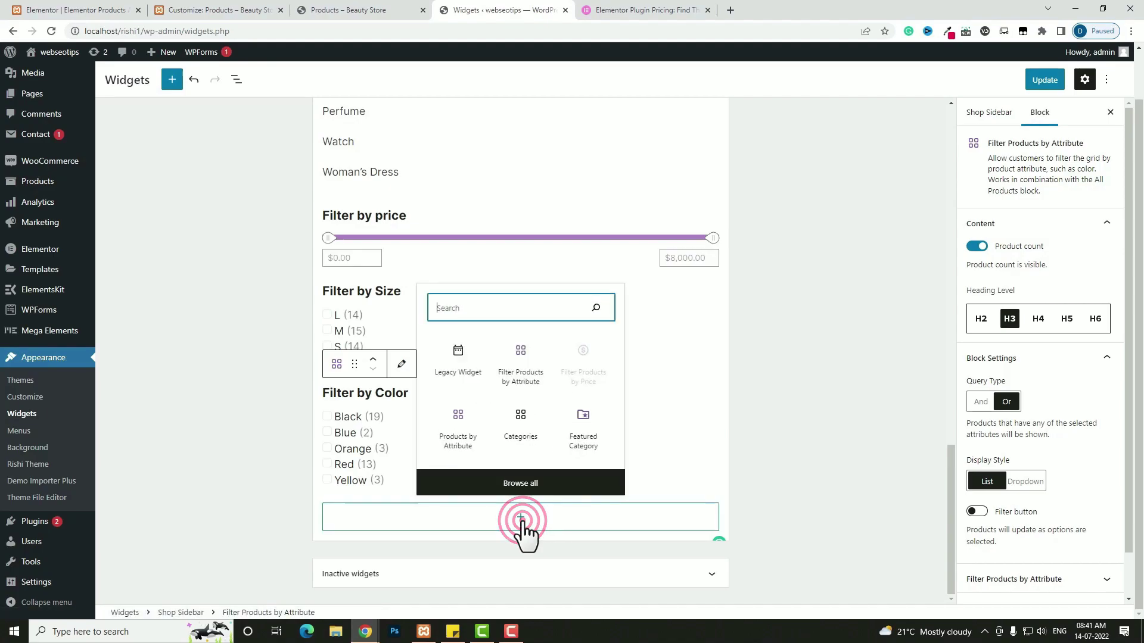
{"action": "type", "text": "att"}
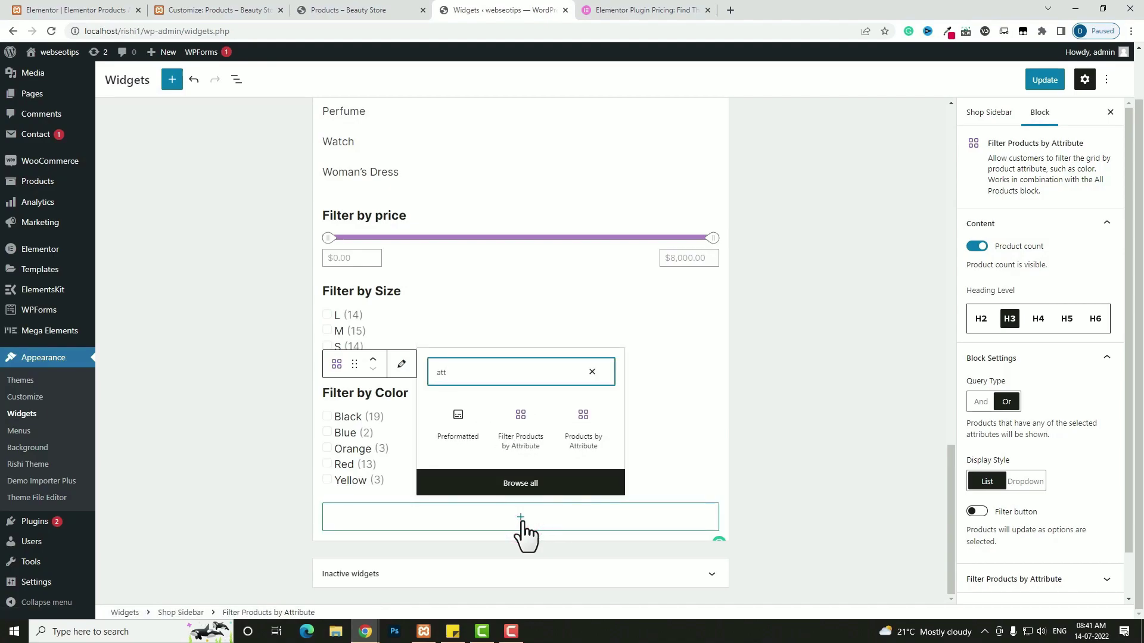
{"action": "left_click", "coordinate": [530, 450]}
{"action": "left_click", "coordinate": [373, 388]}
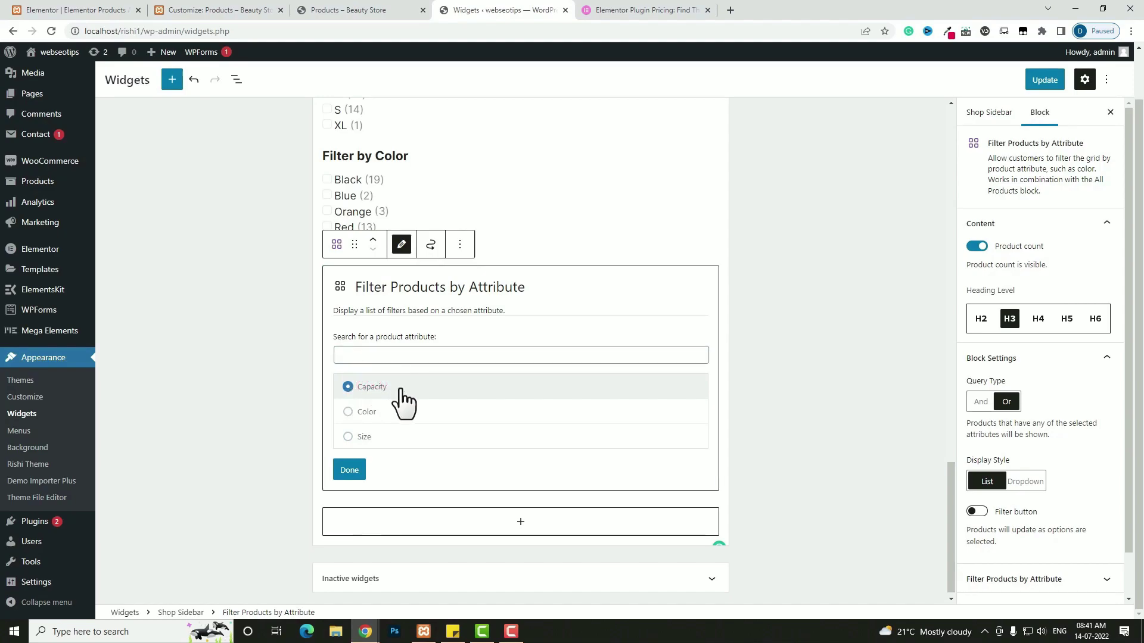
{"action": "left_click", "coordinate": [357, 469]}
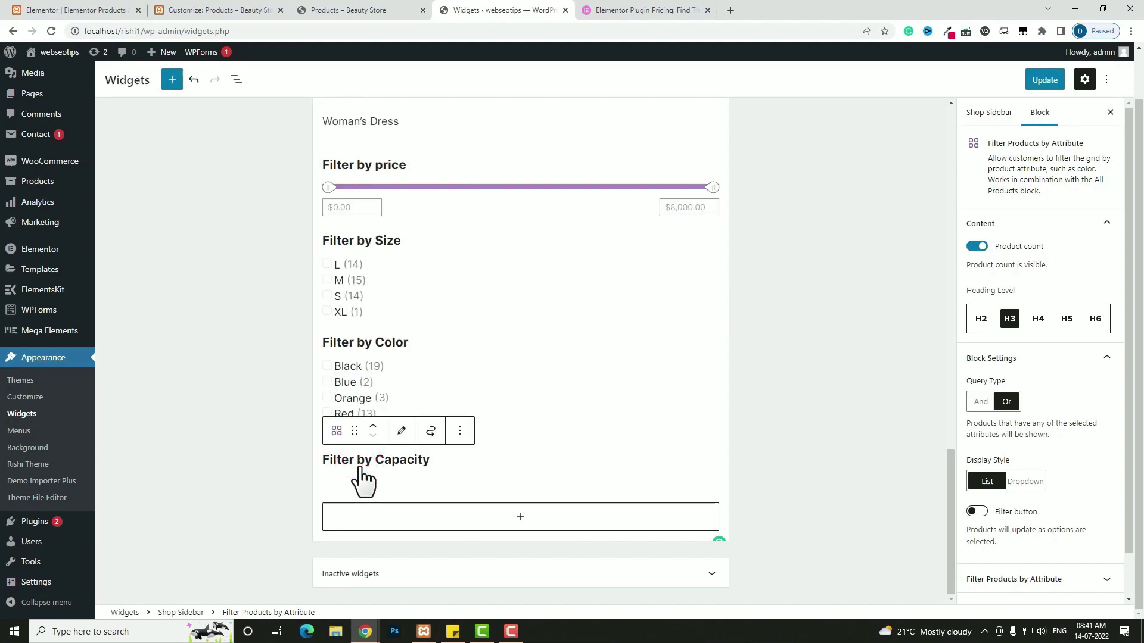
{"action": "left_click", "coordinate": [1046, 83]}
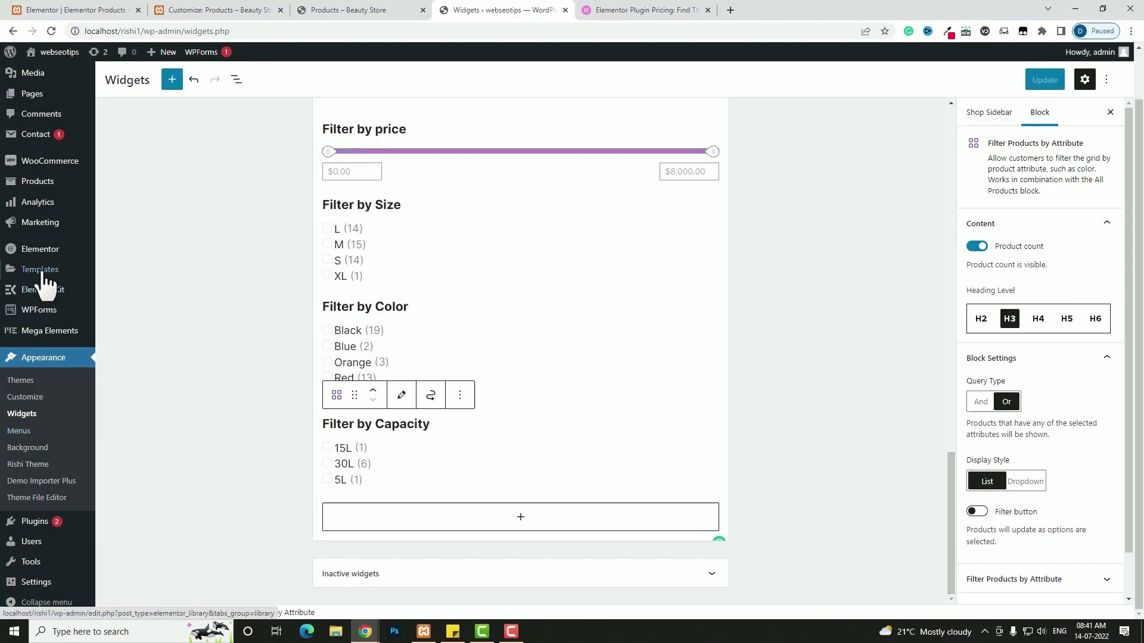
- Open the published Elementor Products Archive #3705 template from the Theme Builder for editing
{"action": "mouse_move", "coordinate": [45, 280]}
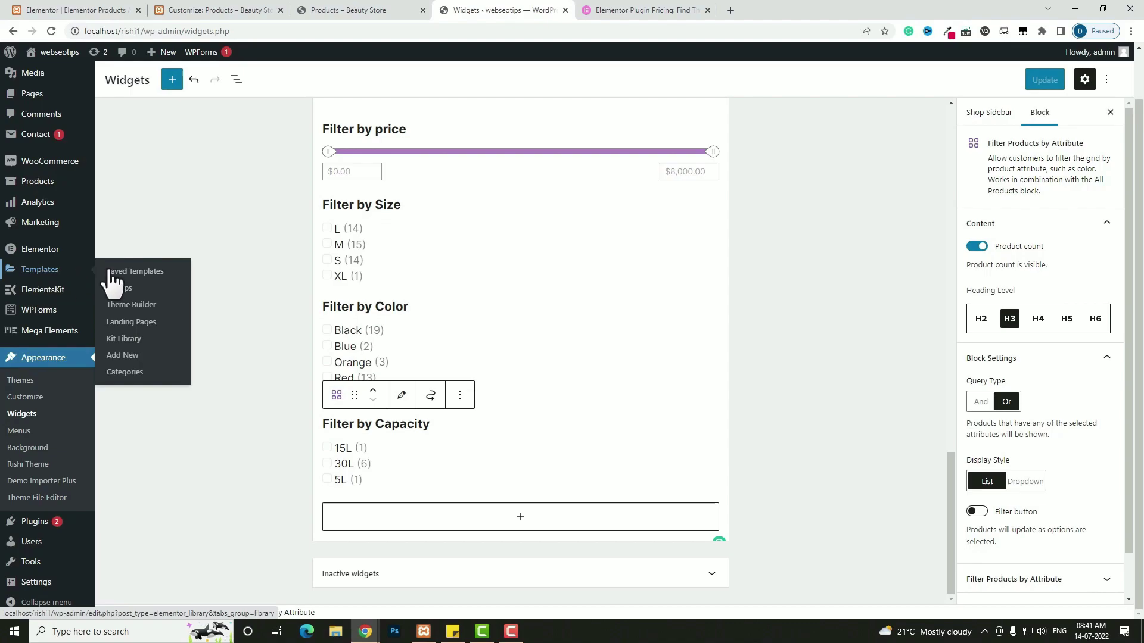
{"action": "left_click", "coordinate": [130, 311]}
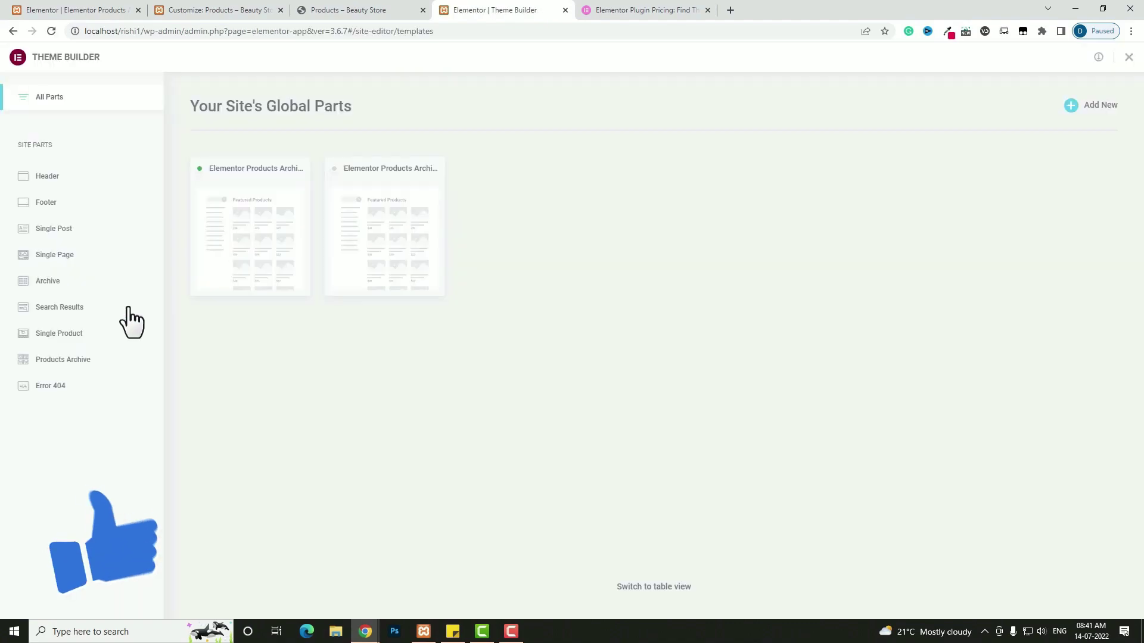
{"action": "left_click", "coordinate": [276, 227]}
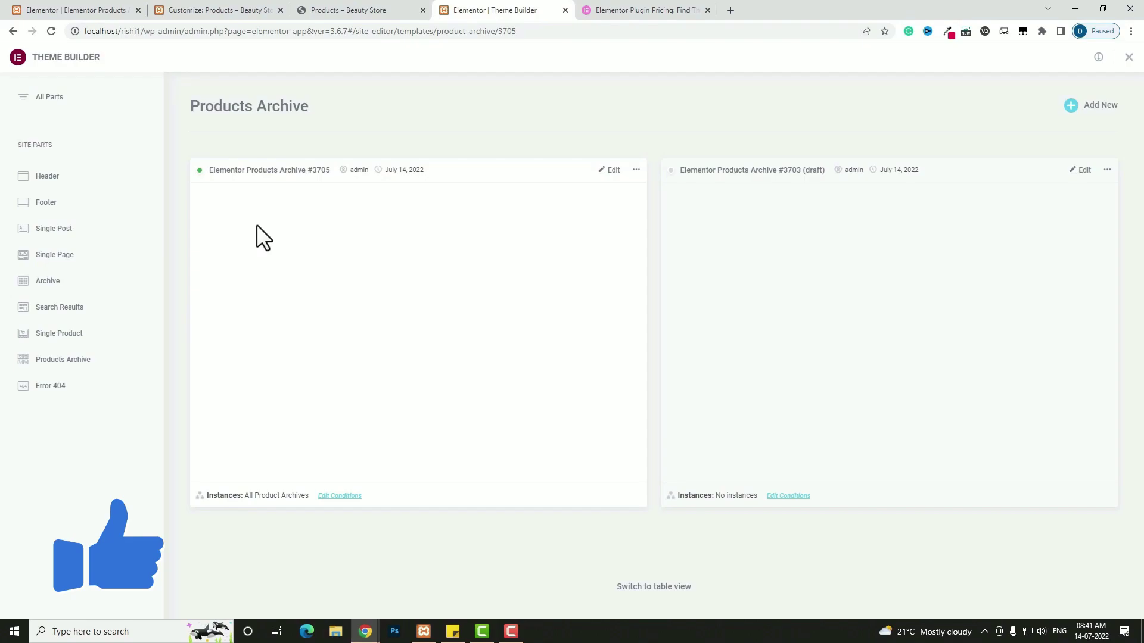
{"action": "left_click", "coordinate": [607, 171]}
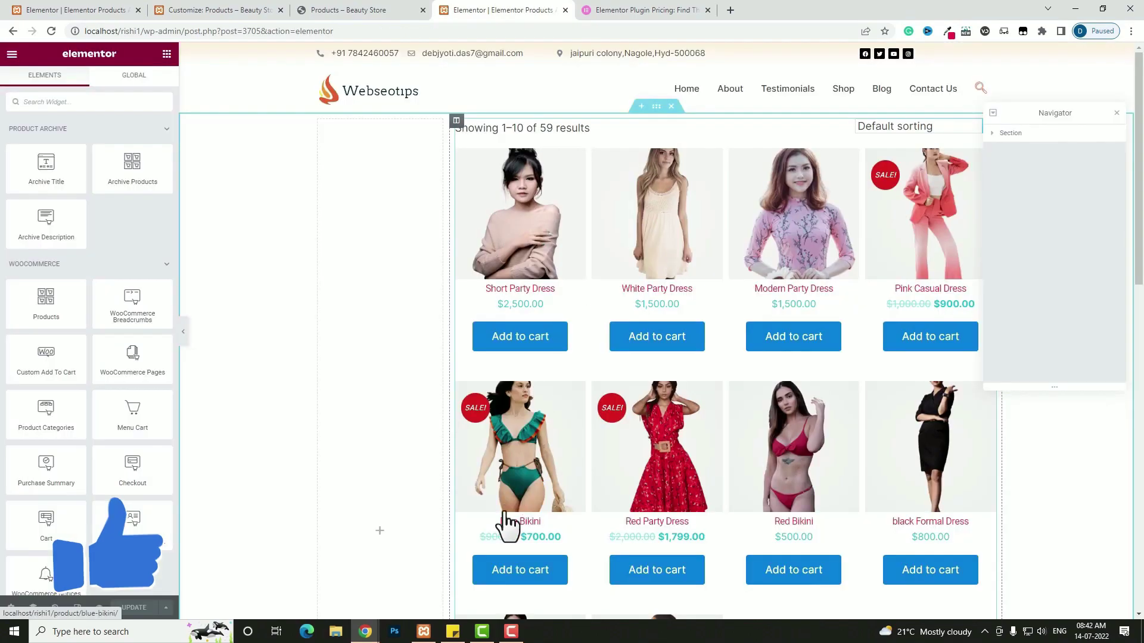
- Place a Sidebar widget in the empty column beside the products, set it to Shop Sidebar, and update the template
{"action": "left_click", "coordinate": [377, 539]}
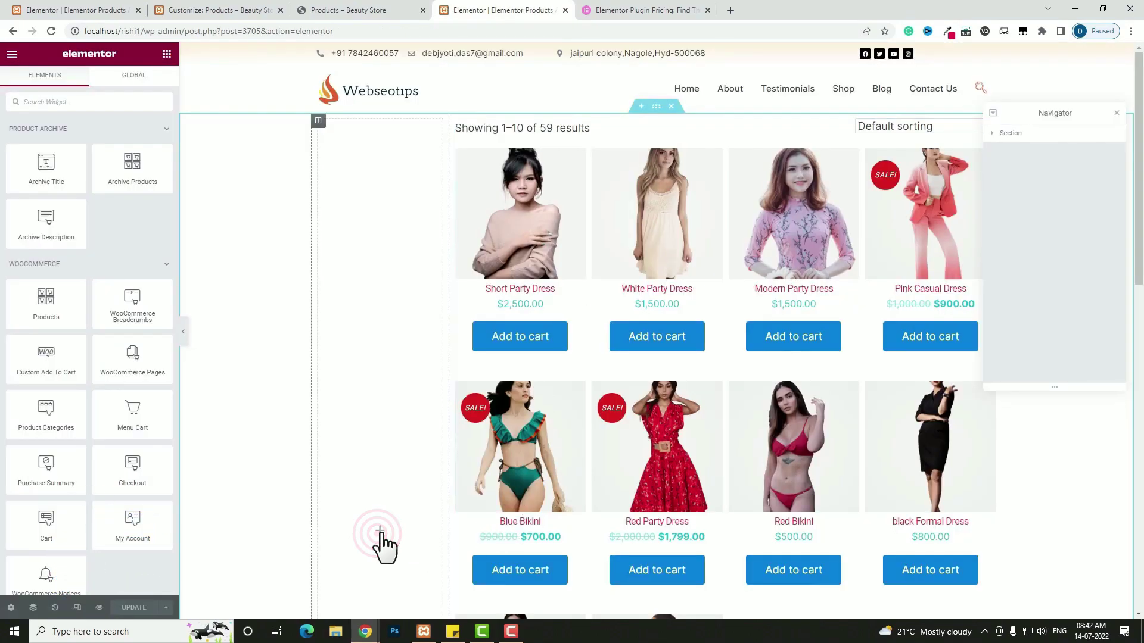
{"action": "left_click_drag", "start_coordinate": [50, 144], "coordinate": [342, 249]}
{"action": "left_click", "coordinate": [141, 146]}
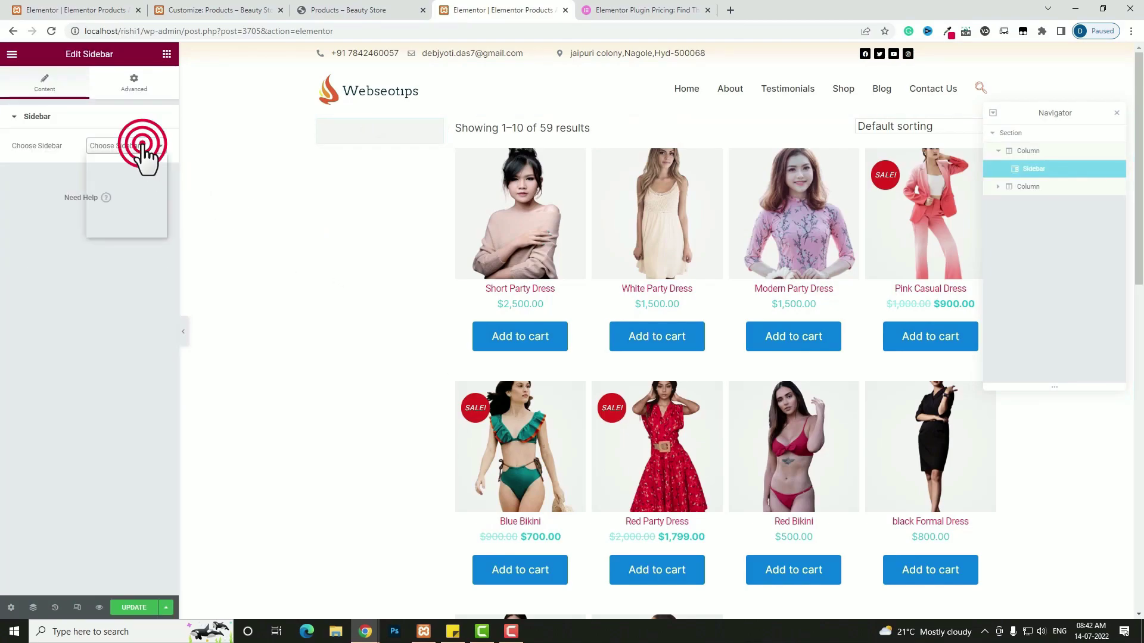
{"action": "left_click", "coordinate": [136, 169]}
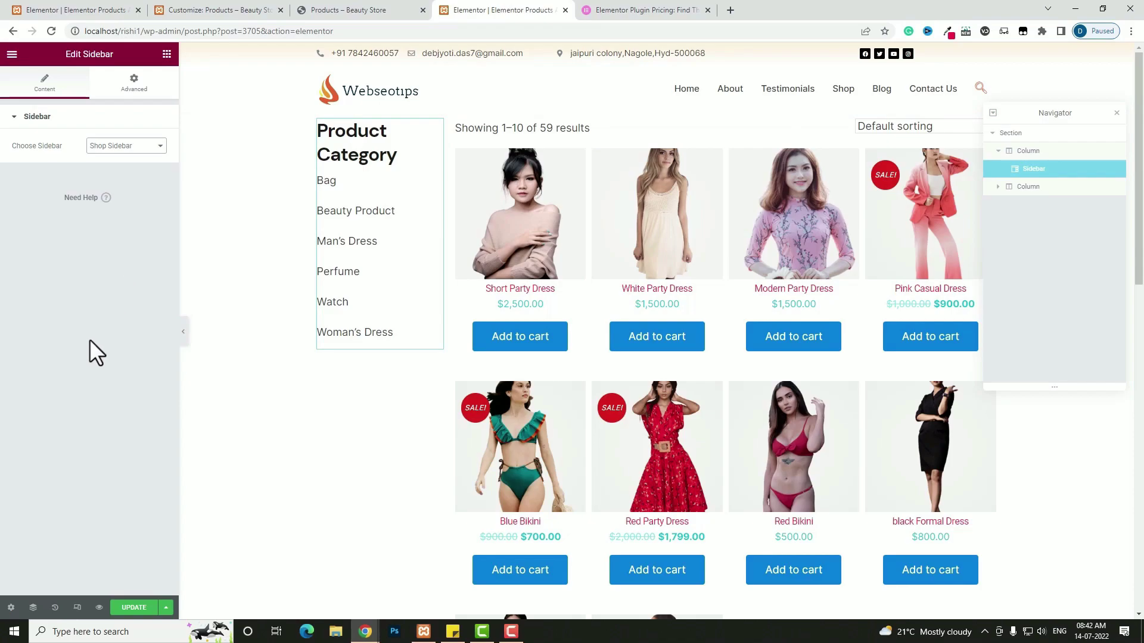
{"action": "left_click", "coordinate": [132, 608]}
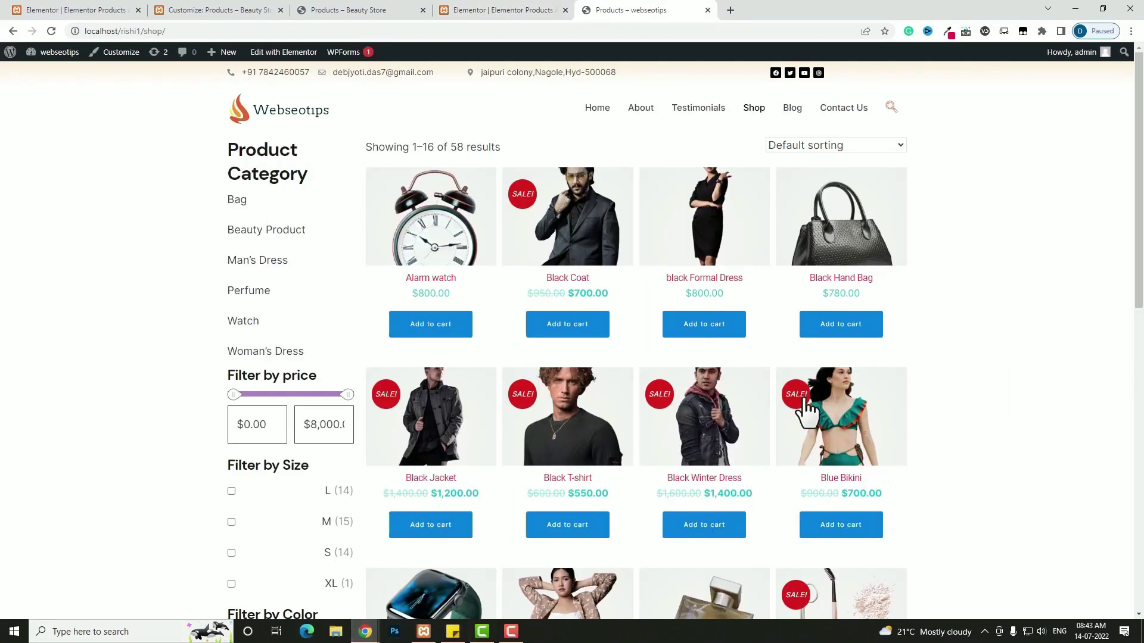
- Set the left margin of the column holding the products to 20 px in the archive template and update it
{"action": "scroll", "coordinate": [801, 402], "scroll_direction": "down", "scroll_amount": 5}
{"action": "scroll", "coordinate": [602, 533], "scroll_direction": "down", "scroll_amount": 3}
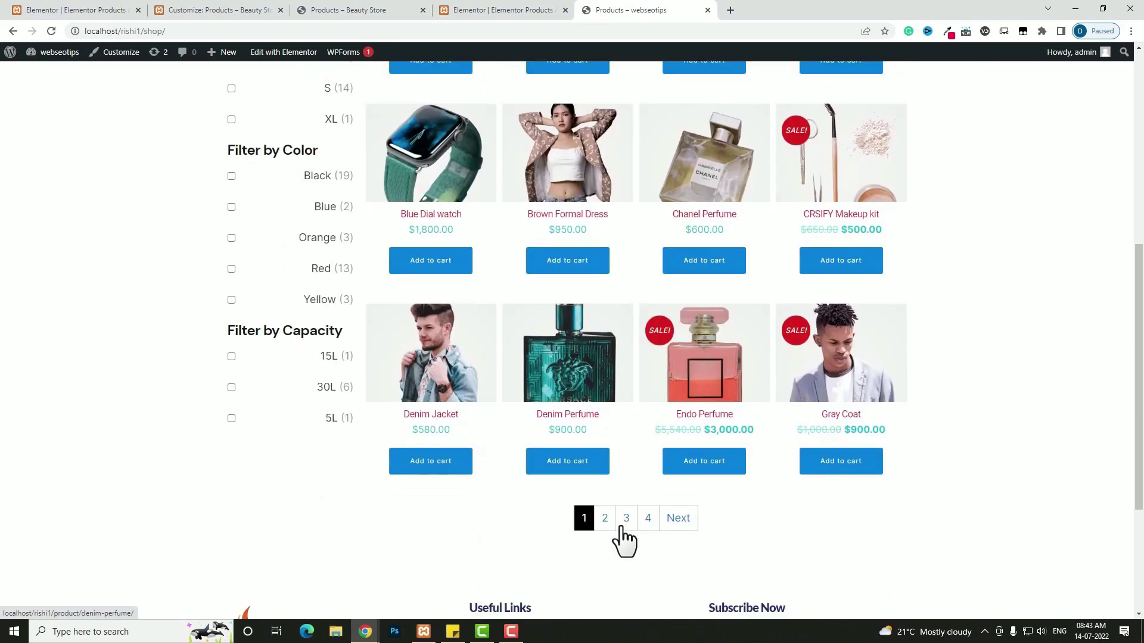
{"action": "scroll", "coordinate": [387, 435], "scroll_direction": "up", "scroll_amount": 8}
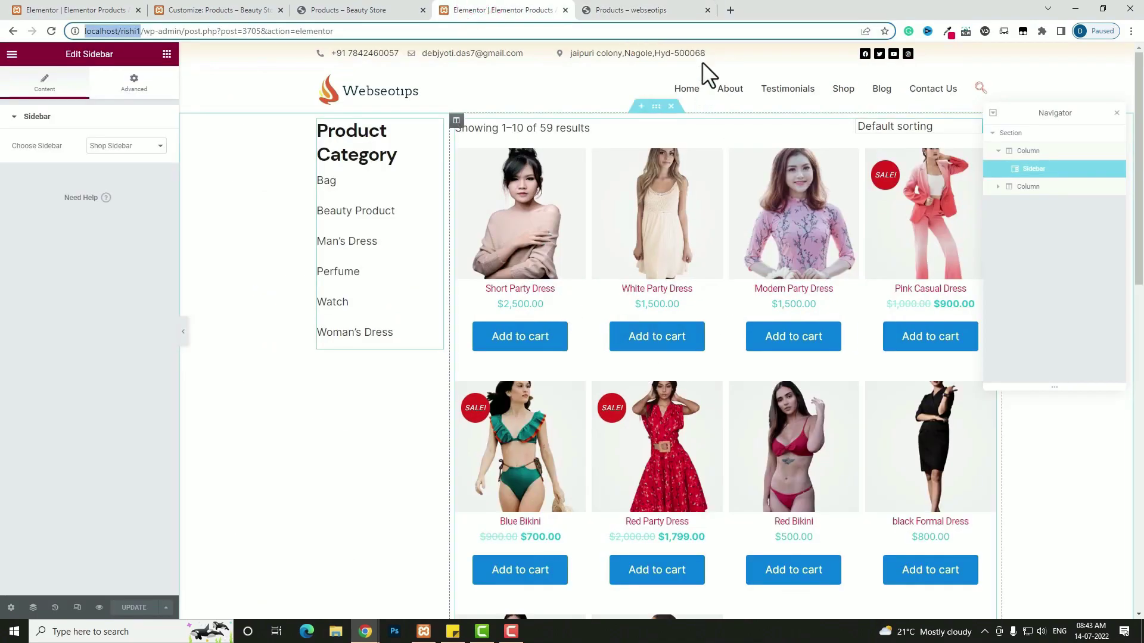
{"action": "left_click", "coordinate": [664, 11]}
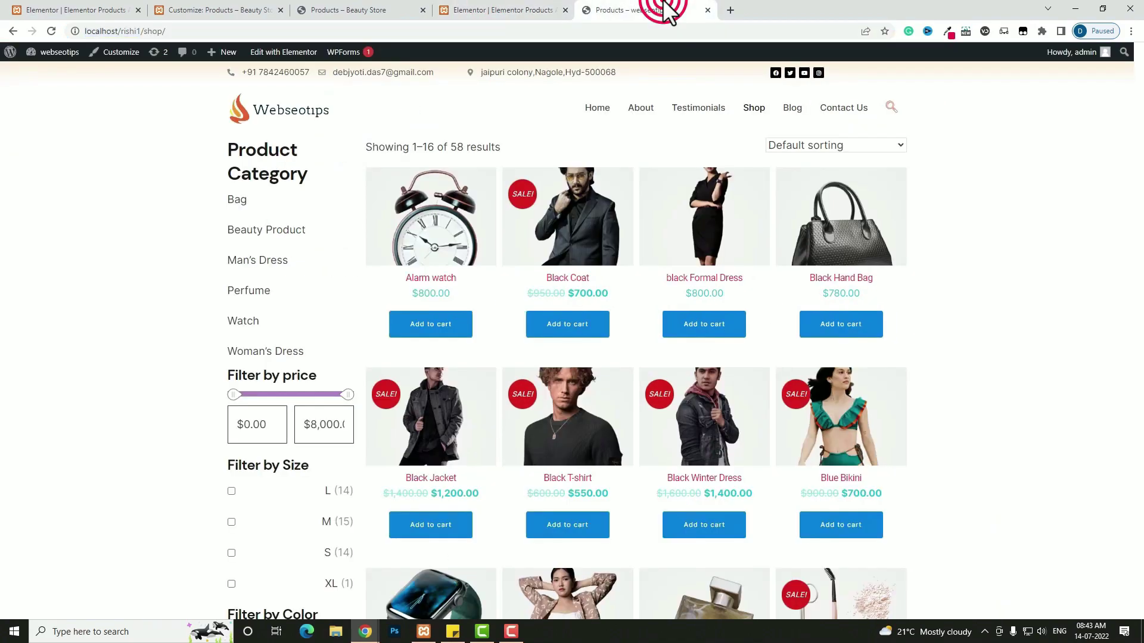
{"action": "left_click", "coordinate": [527, 8]}
{"action": "left_click", "coordinate": [456, 119]}
{"action": "left_click", "coordinate": [147, 83]}
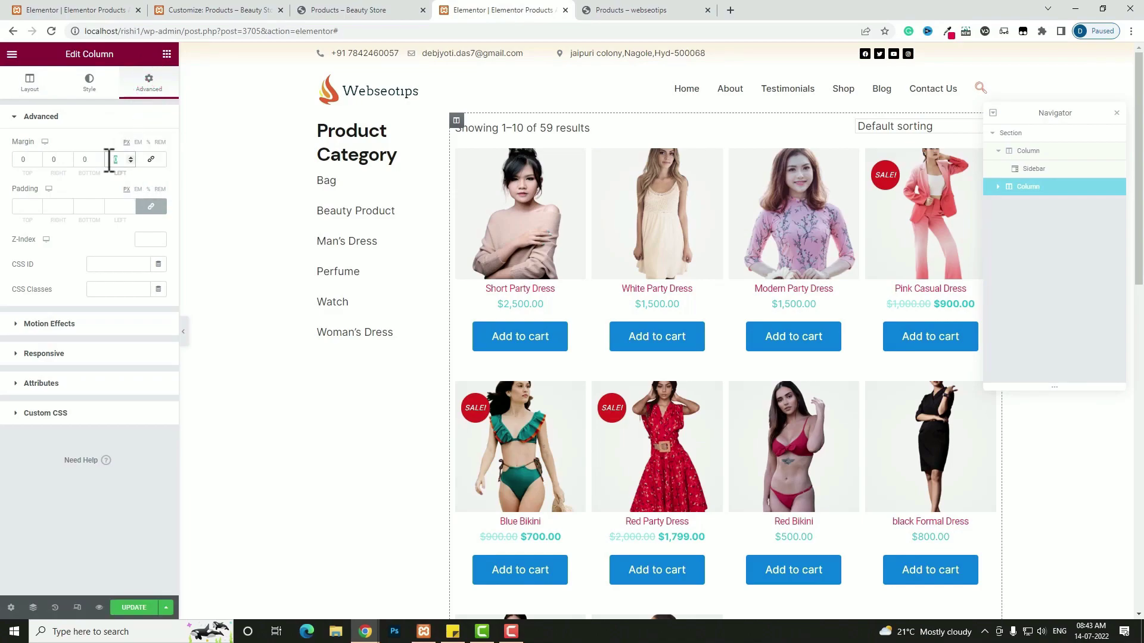
{"action": "type", "text": "20"}
{"action": "left_click", "coordinate": [126, 609]}
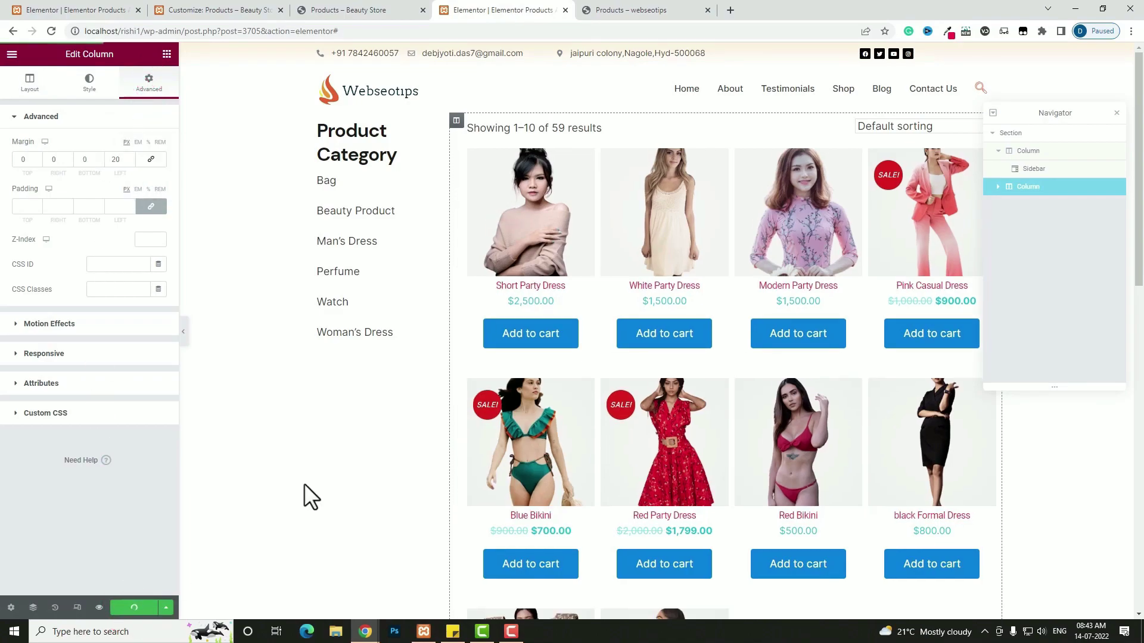
- Set the products column's left margin to 10 px for the tablet view, and return to the desktop view
{"action": "left_click", "coordinate": [77, 608]}
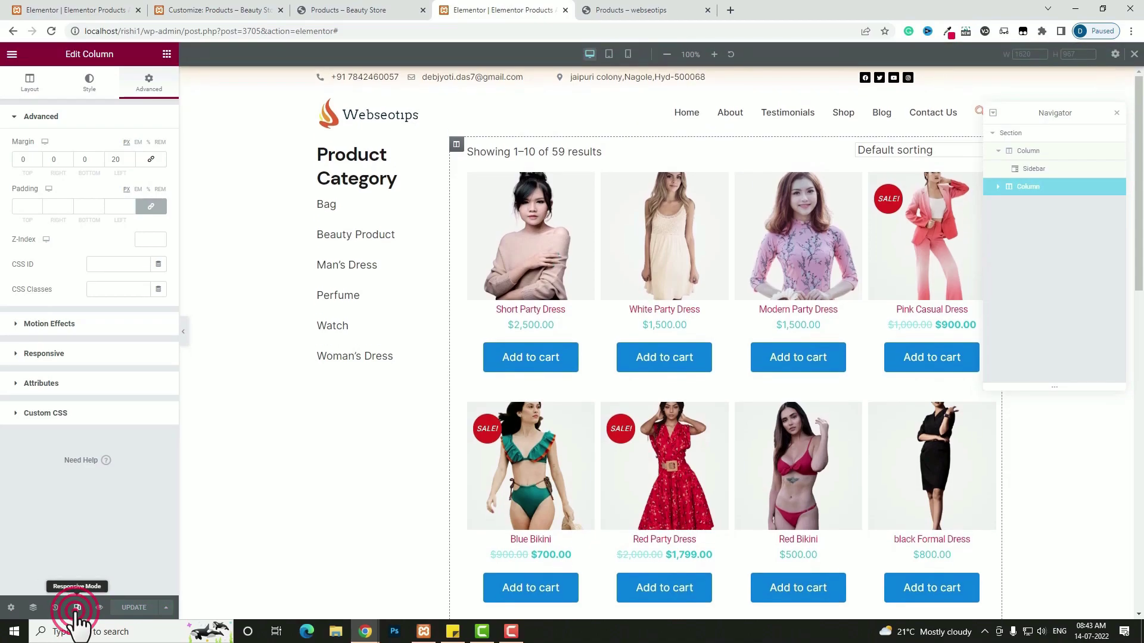
{"action": "left_click", "coordinate": [609, 54]}
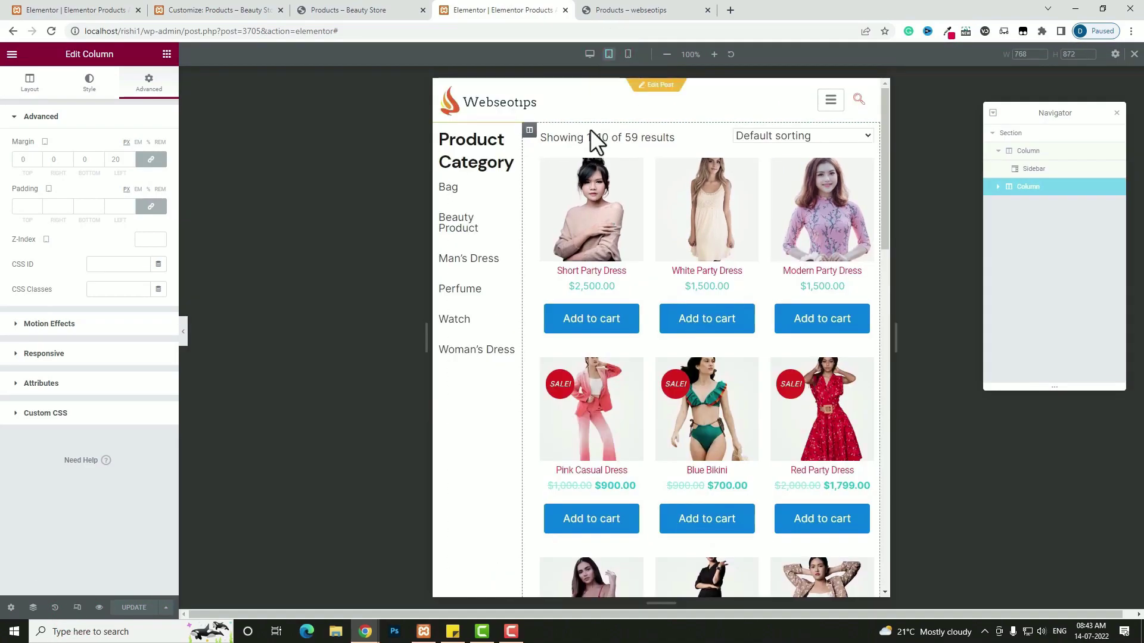
{"action": "left_click", "coordinate": [112, 159]}
{"action": "left_click", "coordinate": [150, 160]}
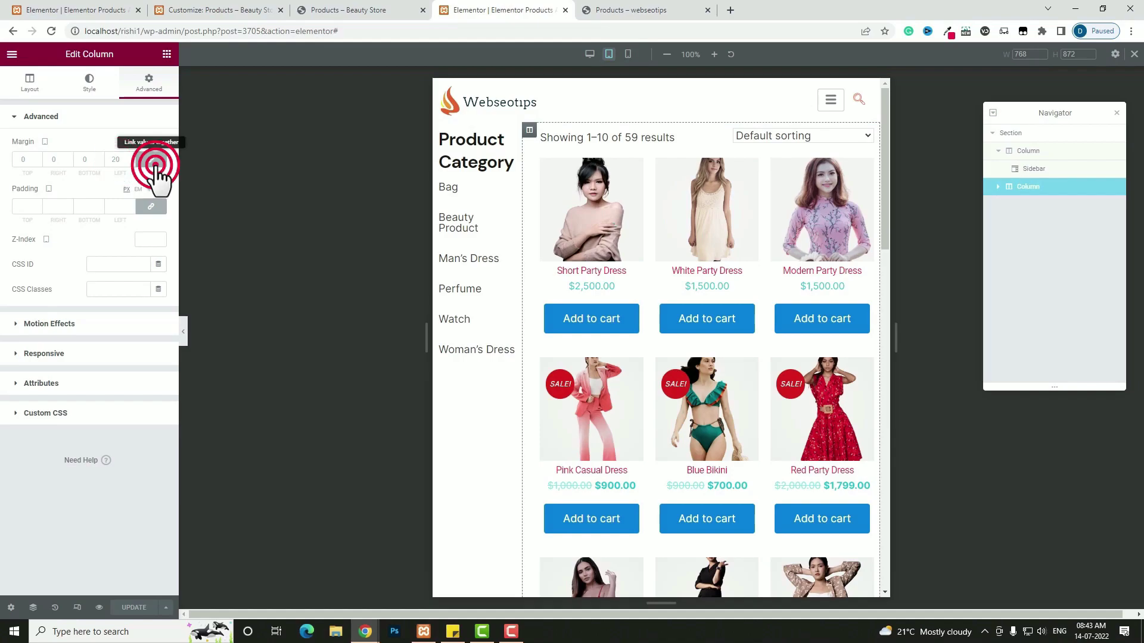
{"action": "left_click", "coordinate": [113, 158]}
{"action": "type", "text": "10"}
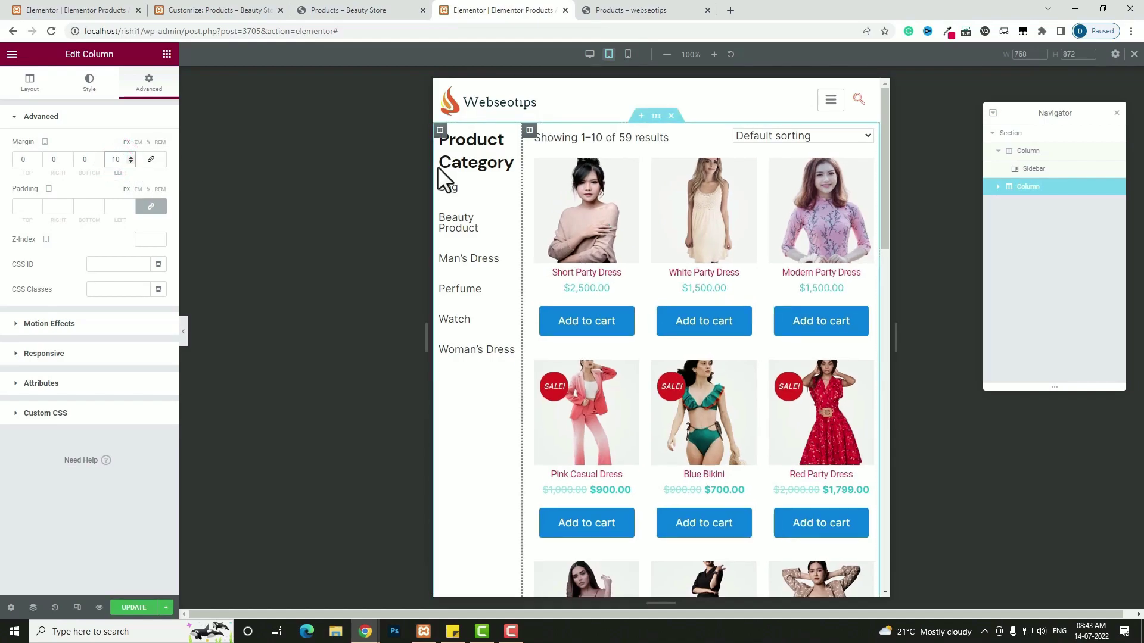
{"action": "left_click", "coordinate": [592, 59]}
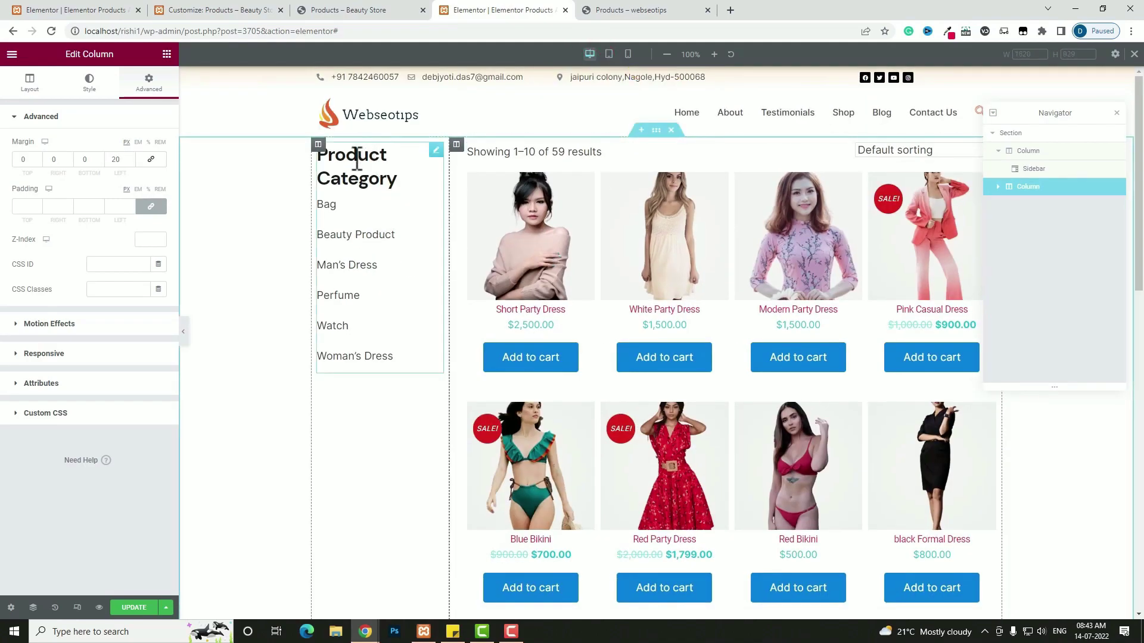
- Hide the column holding the product category sidebar on mobile
{"action": "left_click", "coordinate": [318, 144]}
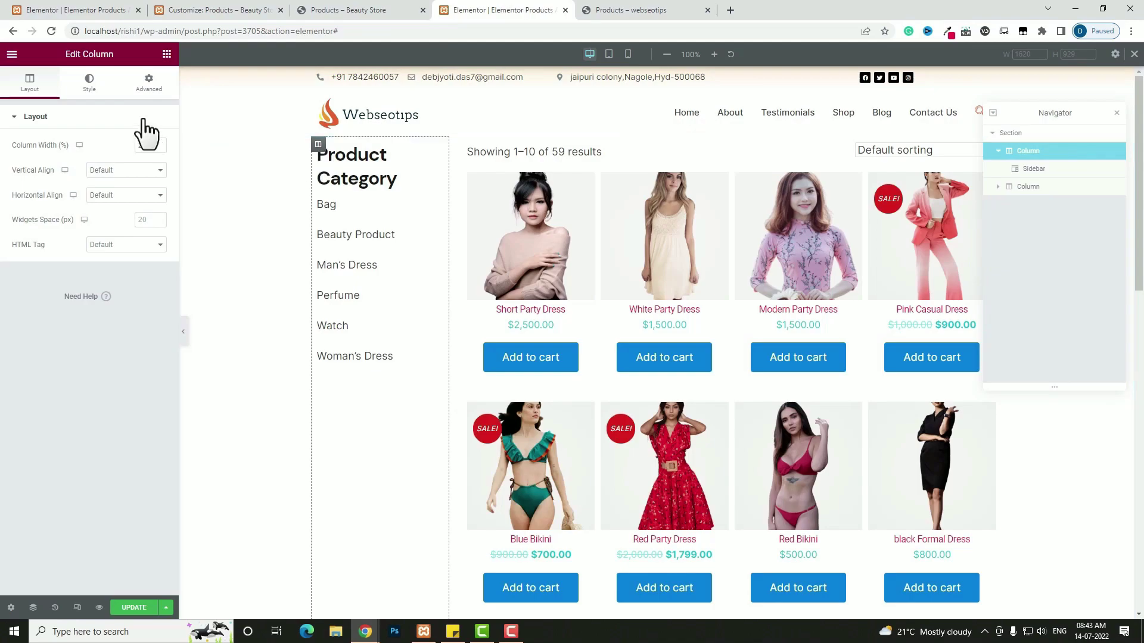
{"action": "left_click", "coordinate": [149, 83]}
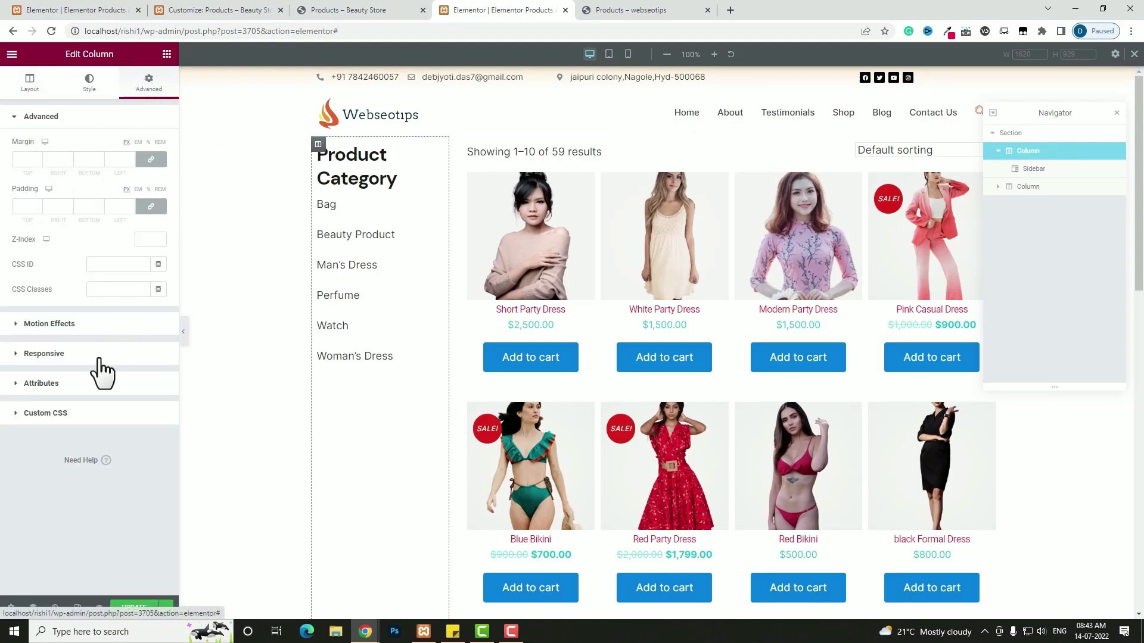
{"action": "left_click", "coordinate": [73, 355]}
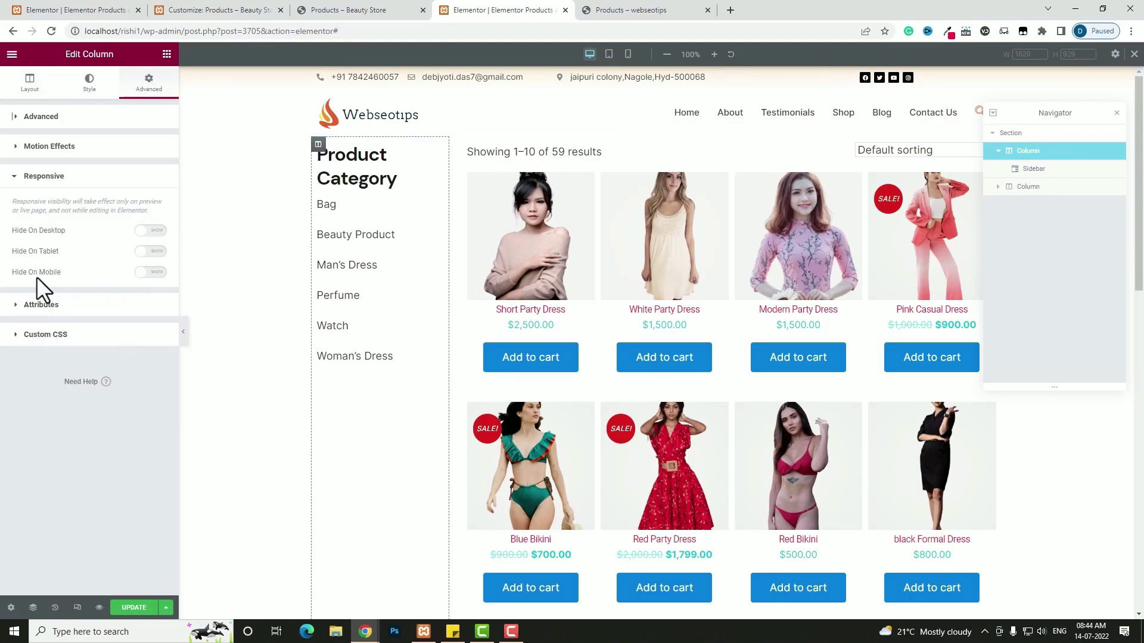
{"action": "left_click", "coordinate": [149, 273]}
- Check the banner area on the reference shop page and add a single-column section above the products section in the archive template
{"action": "key", "text": "ctrl+shift+Tab"}
{"action": "scroll", "coordinate": [587, 265], "scroll_direction": "up", "scroll_amount": 3}
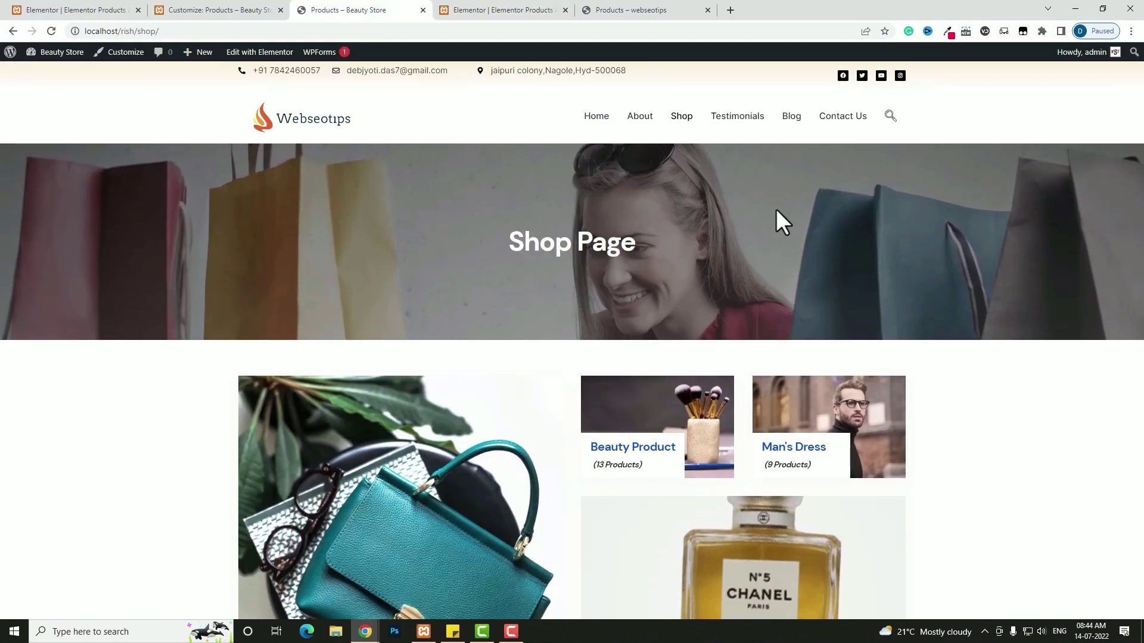
{"action": "scroll", "coordinate": [769, 298], "scroll_direction": "down", "scroll_amount": 3}
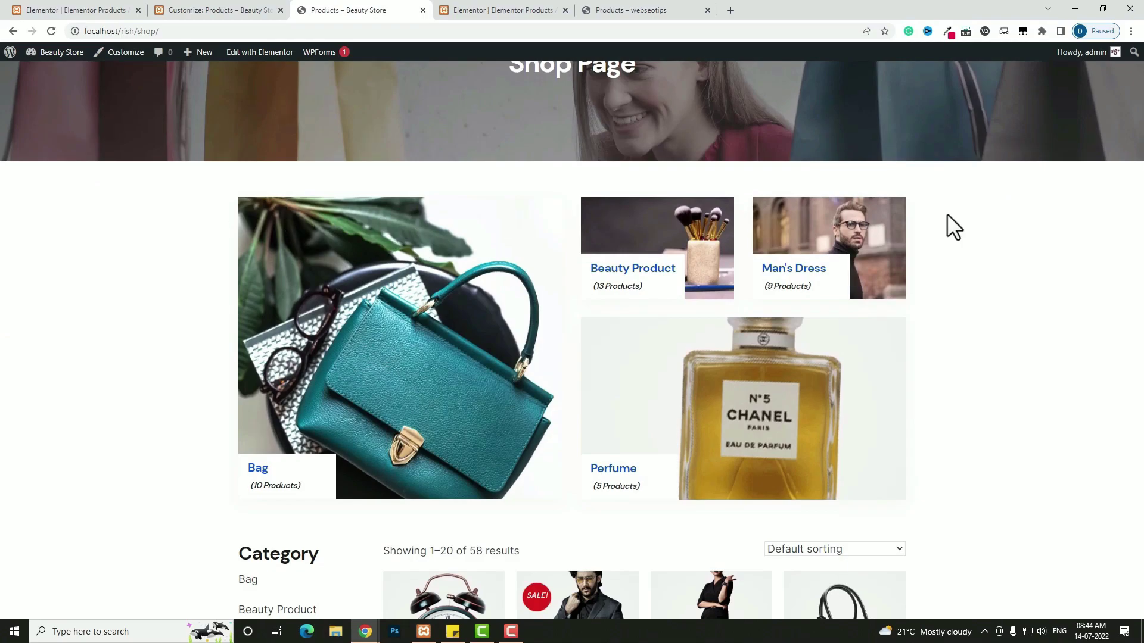
{"action": "left_click", "coordinate": [482, 12]}
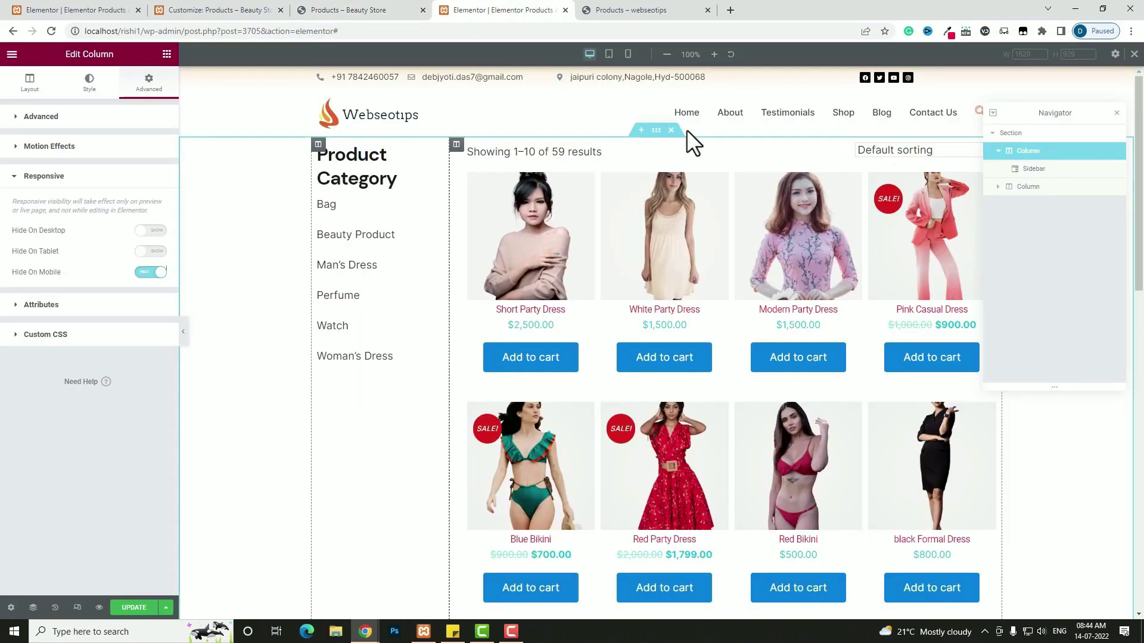
{"action": "left_click", "coordinate": [640, 131]}
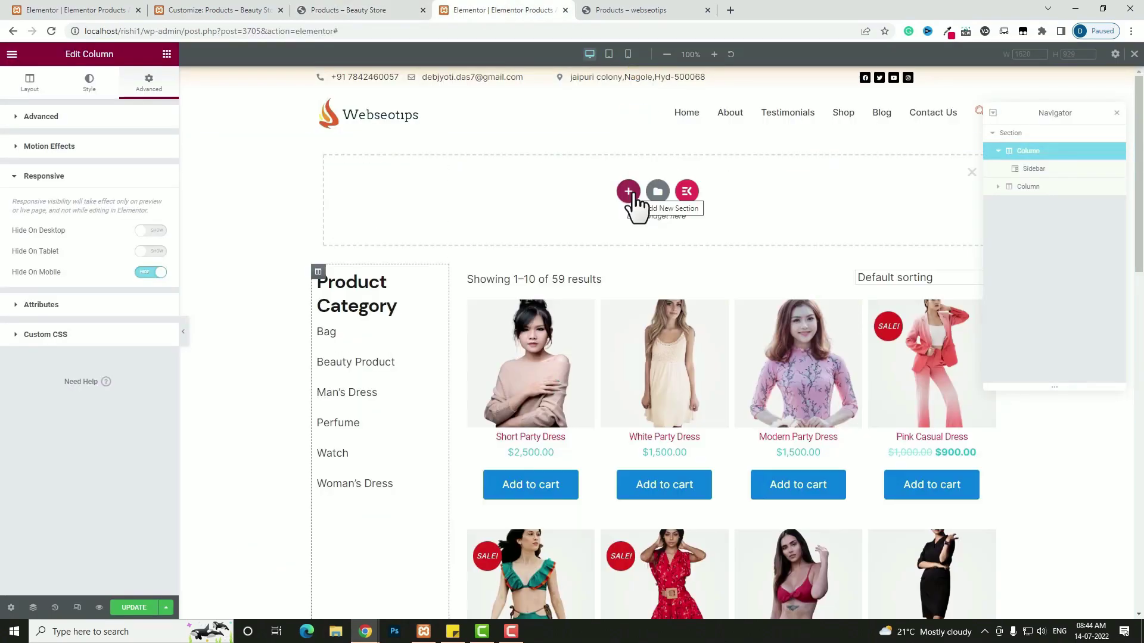
{"action": "left_click", "coordinate": [628, 192]}
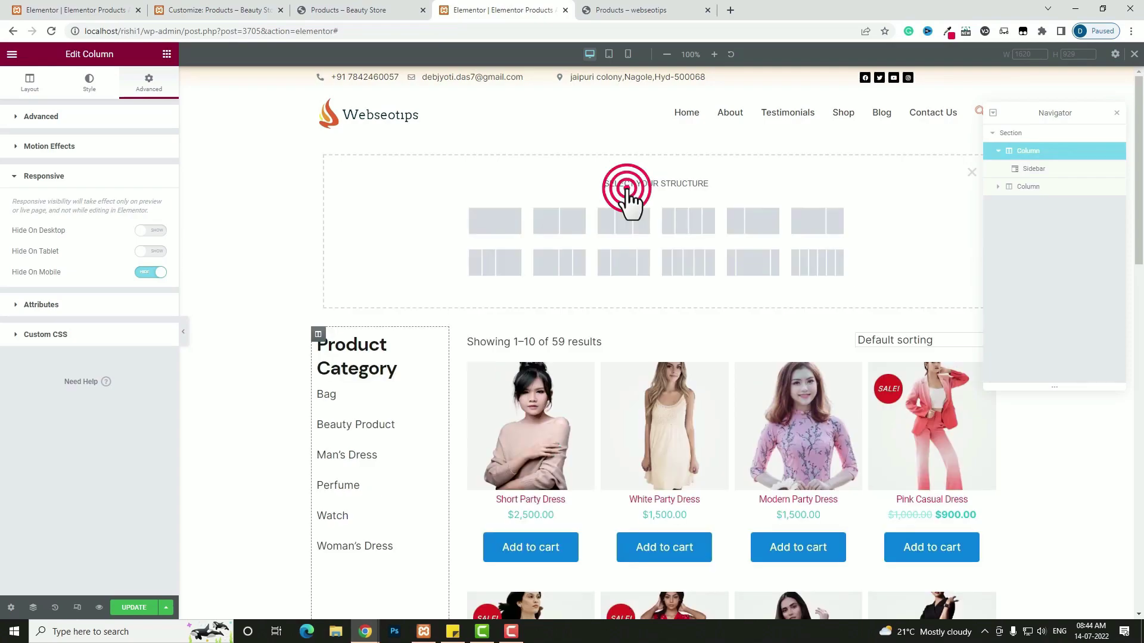
{"action": "left_click", "coordinate": [504, 225]}
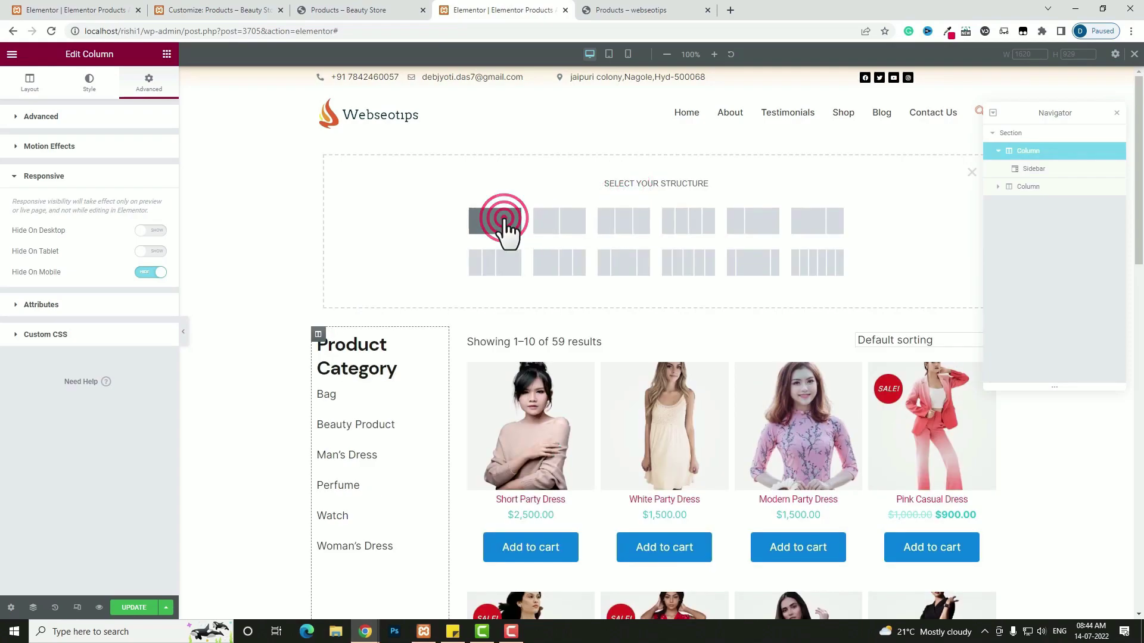
- Give the new empty section 120 px of top and bottom padding and a 50 px bottom margin
{"action": "left_click", "coordinate": [657, 135]}
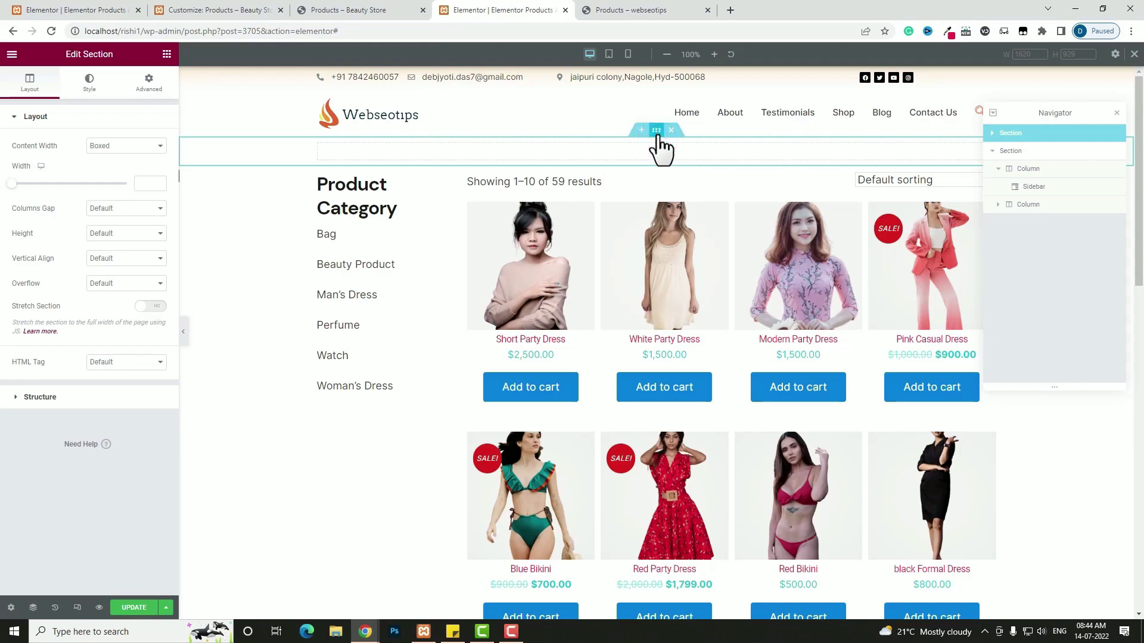
{"action": "left_click", "coordinate": [148, 82]}
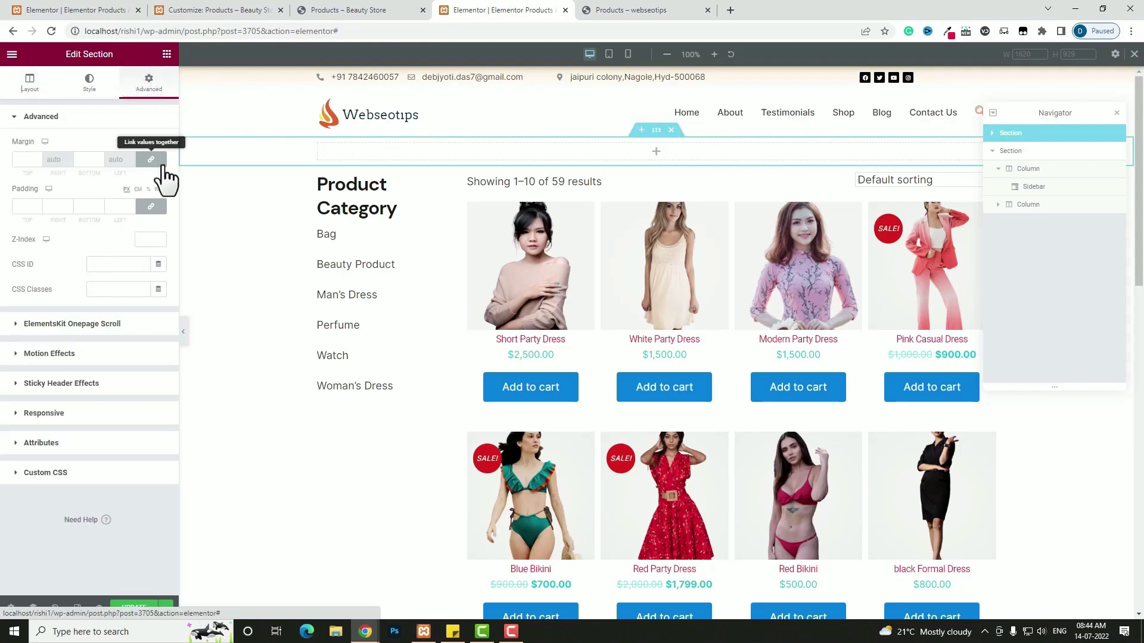
{"action": "left_click", "coordinate": [152, 207]}
{"action": "left_click", "coordinate": [25, 207]}
{"action": "type", "text": "120"}
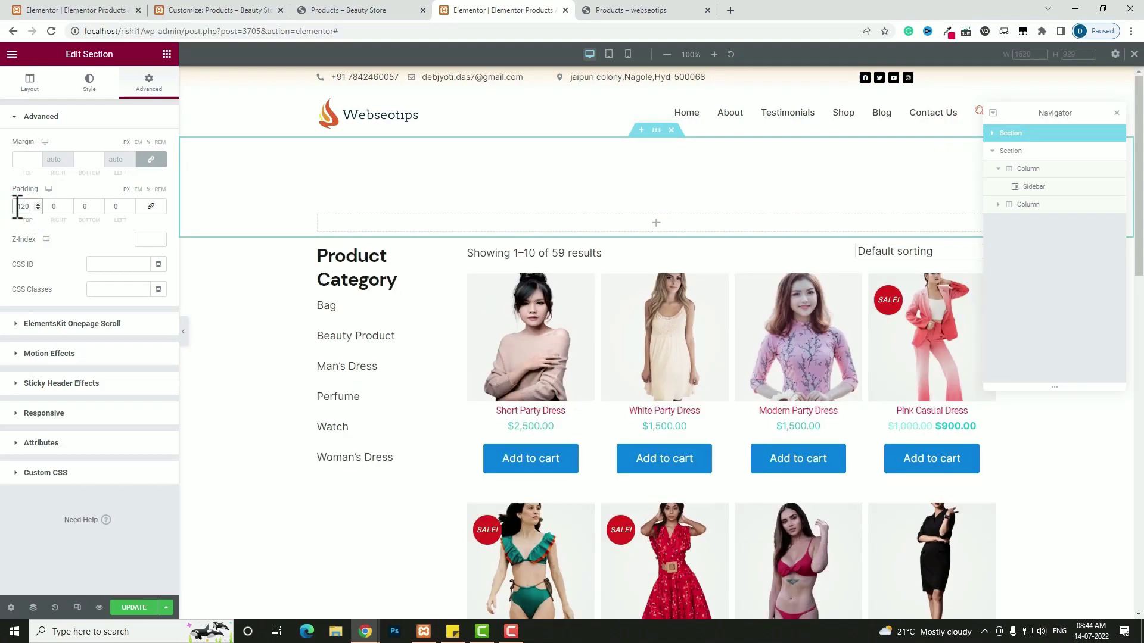
{"action": "type", "text": "120"}
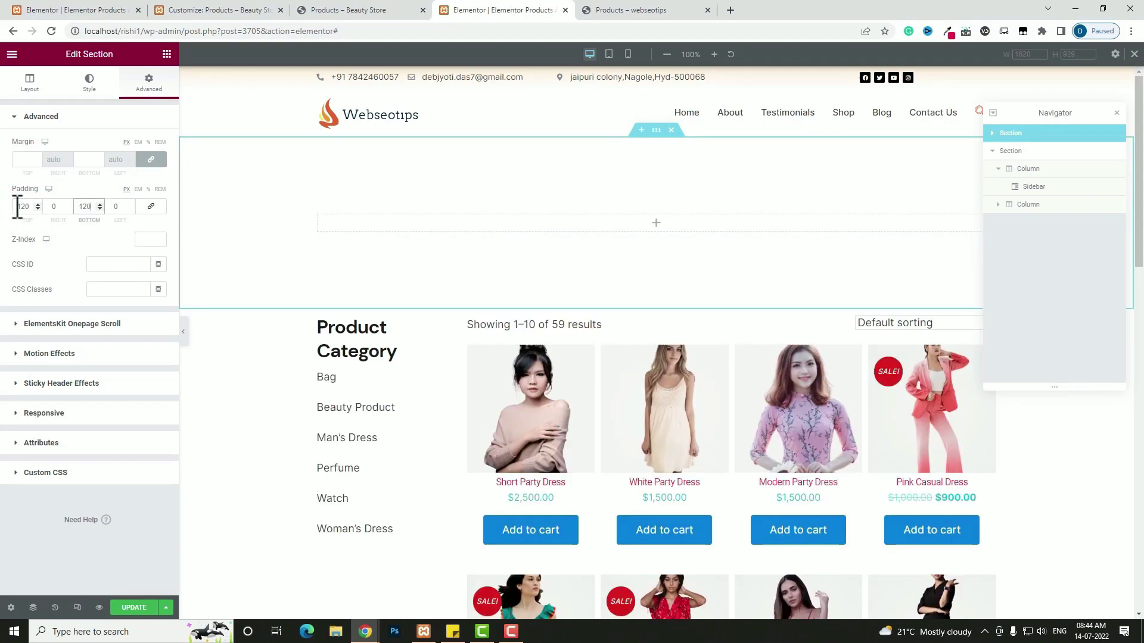
{"action": "left_click", "coordinate": [151, 159]}
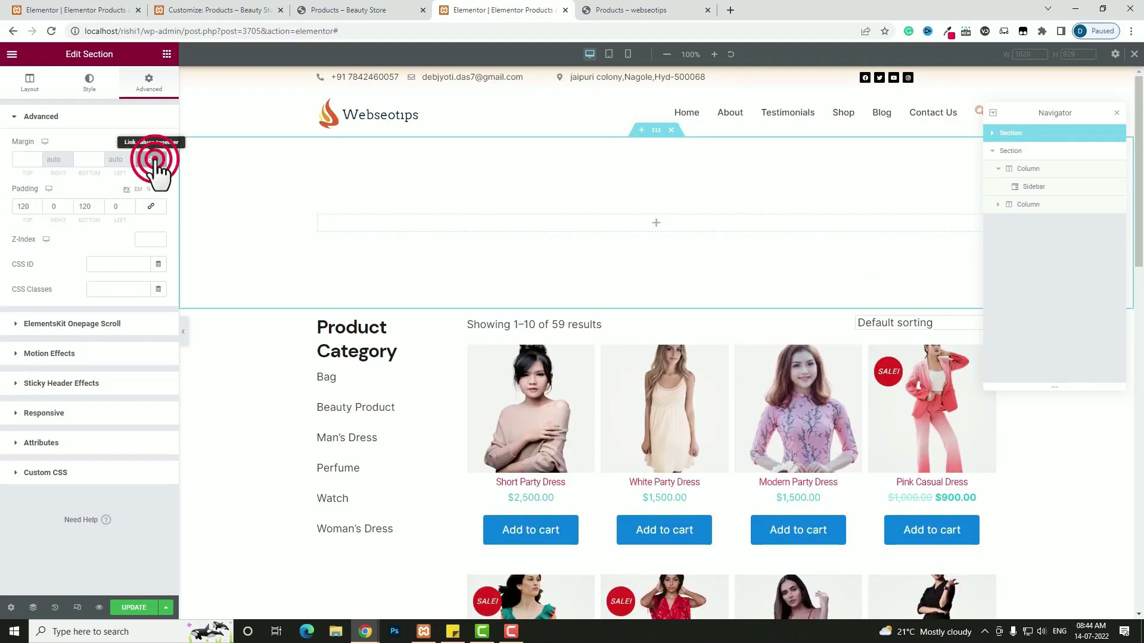
{"action": "left_click", "coordinate": [91, 159]}
{"action": "type", "text": "50"}
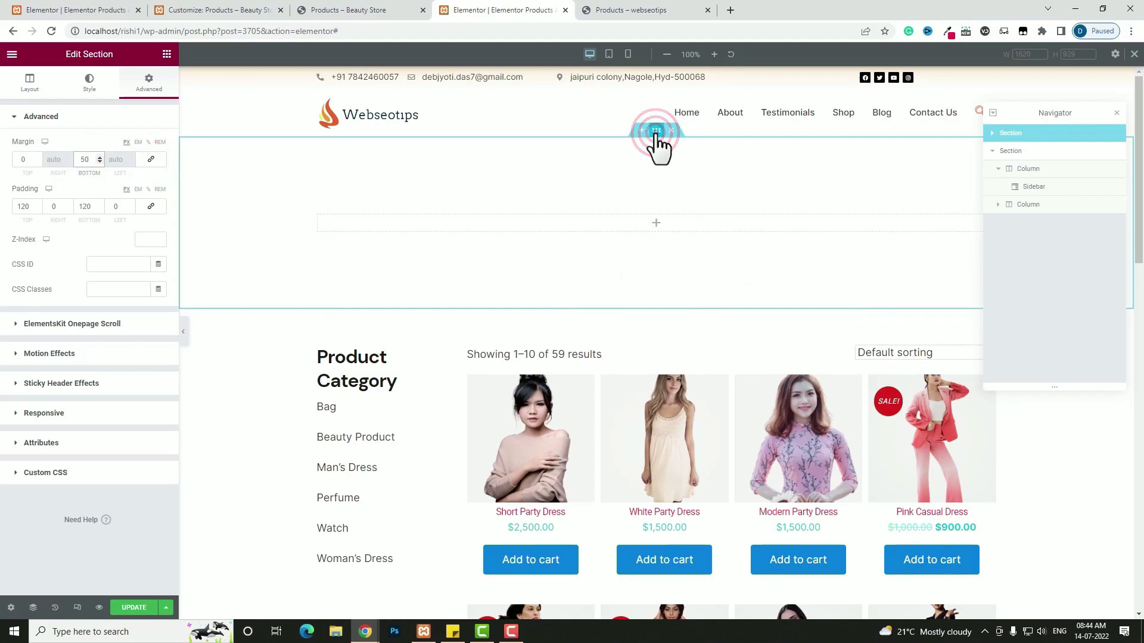
- Give the new section a classic background using the media library image of the smiling woman among shopping bags
{"action": "left_click", "coordinate": [92, 89]}
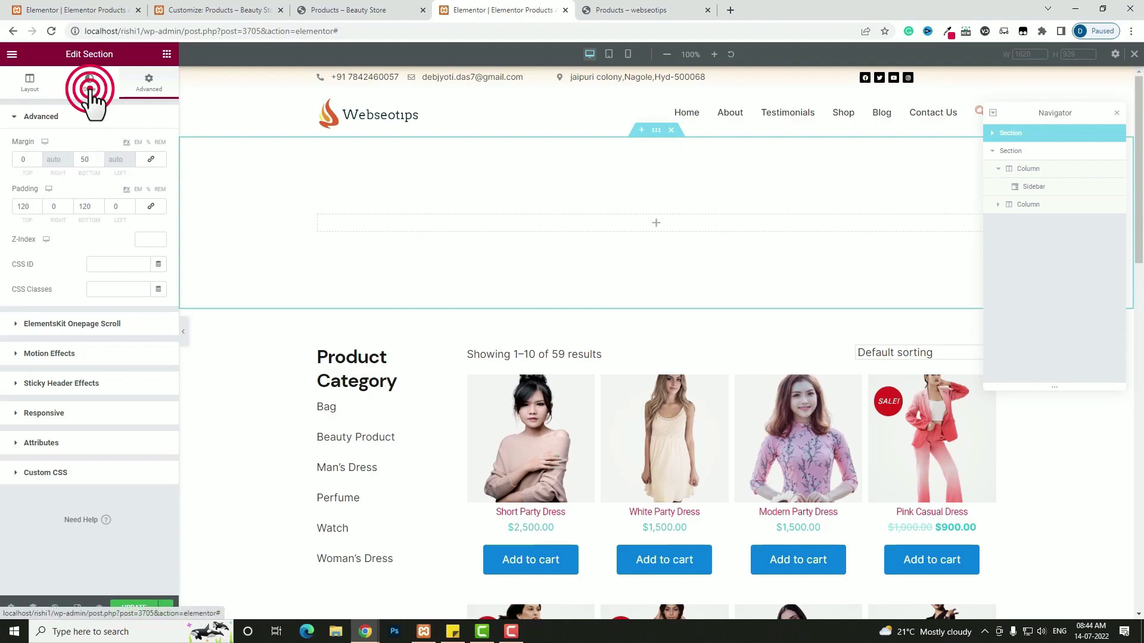
{"action": "left_click", "coordinate": [111, 171]}
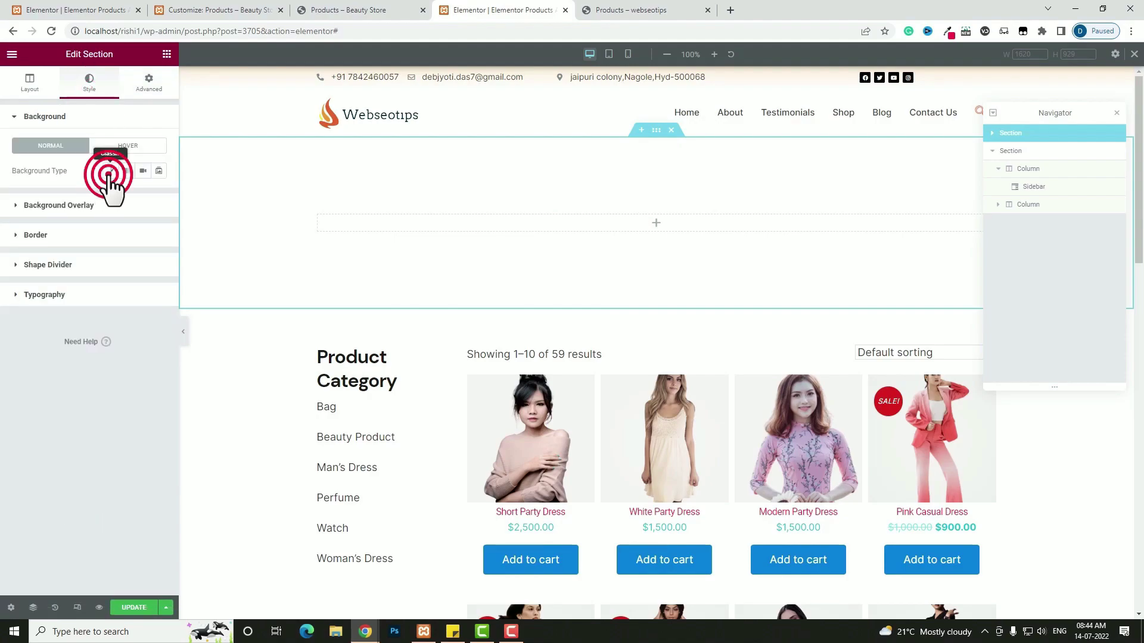
{"action": "left_click", "coordinate": [105, 257]}
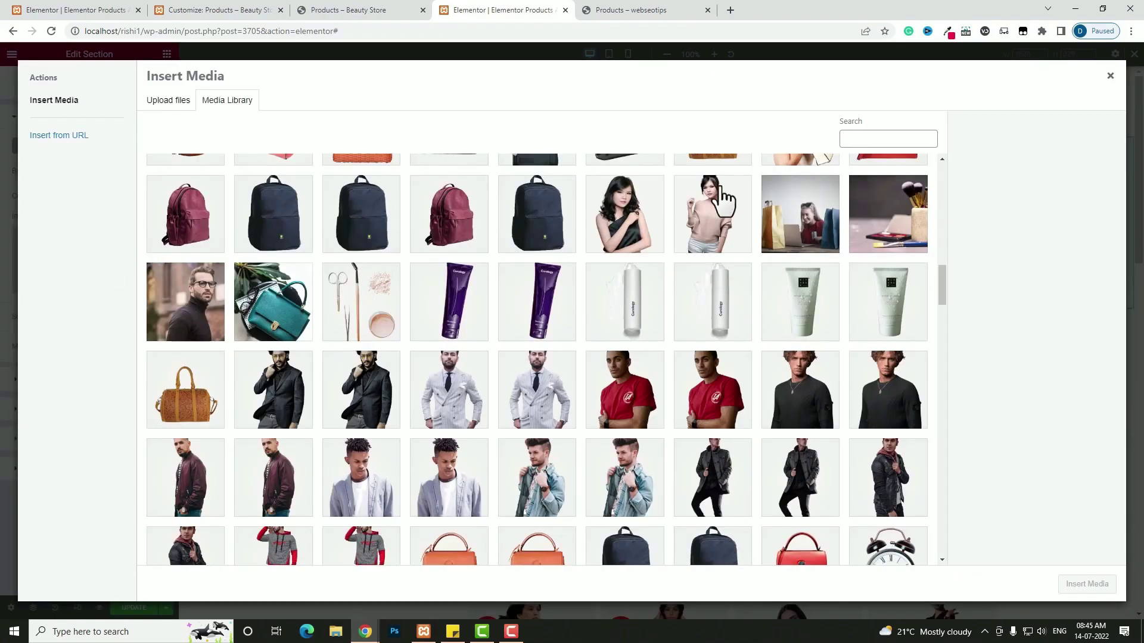
{"action": "left_click", "coordinate": [808, 224]}
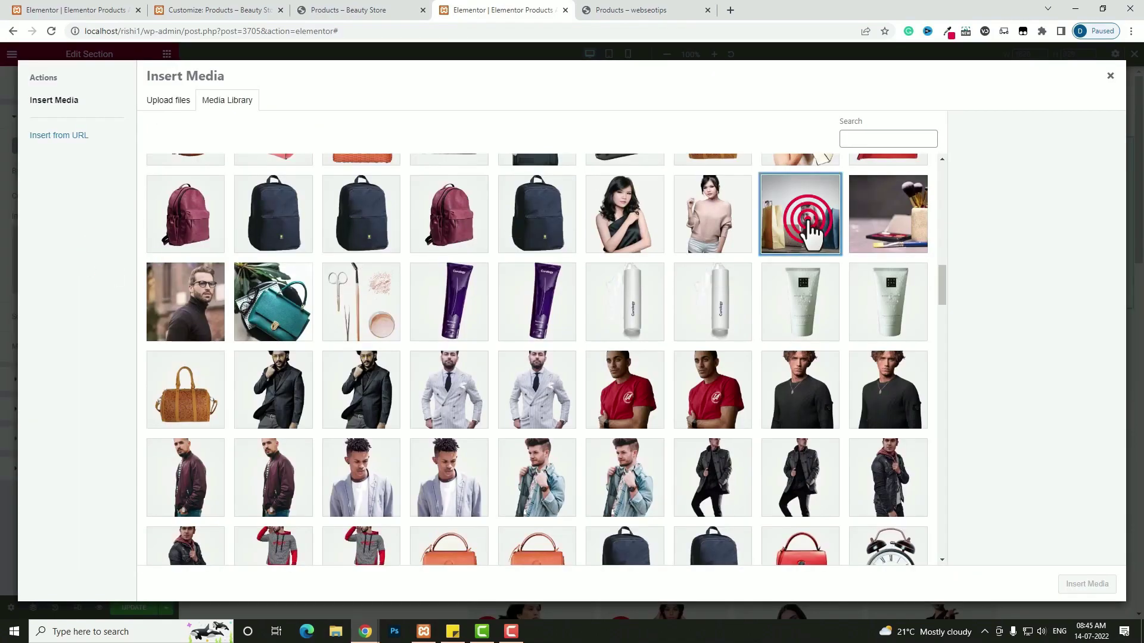
{"action": "left_click", "coordinate": [1072, 581]}
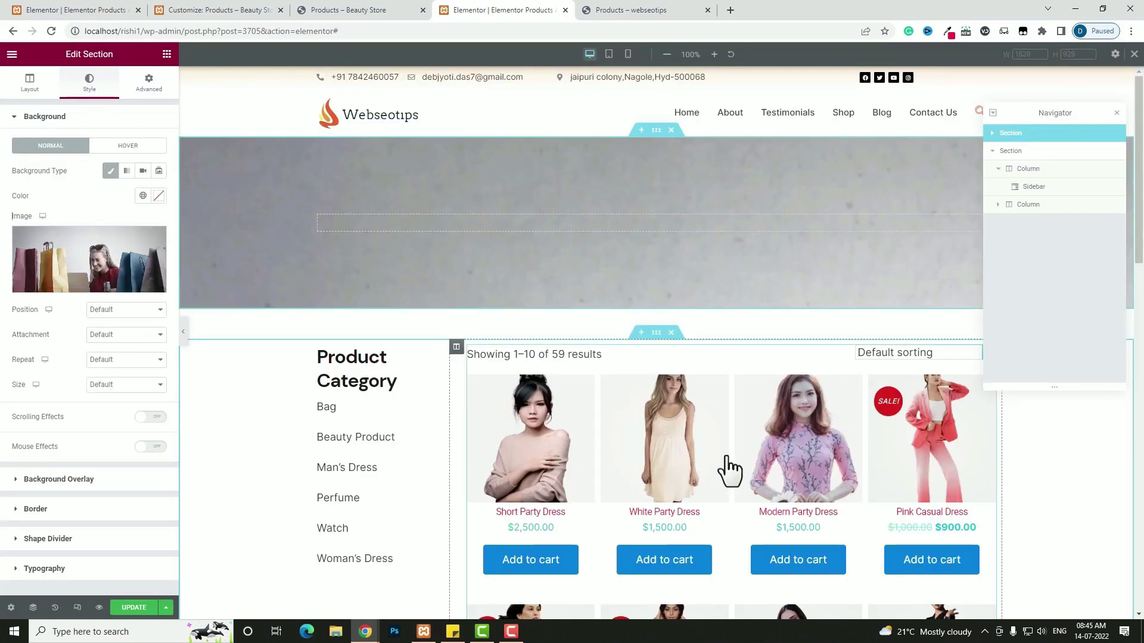
- Set the section's background image to Center Center position, No-repeat, and Cover size
{"action": "left_click", "coordinate": [156, 309]}
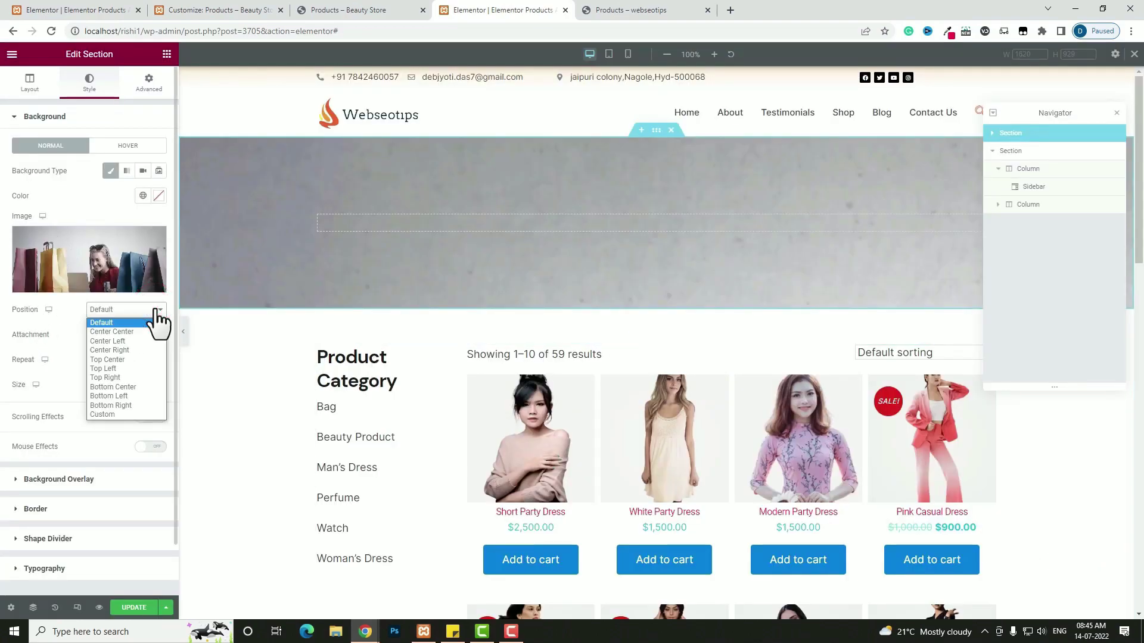
{"action": "left_click", "coordinate": [111, 331]}
{"action": "left_click", "coordinate": [109, 335]}
{"action": "left_click", "coordinate": [109, 344]}
{"action": "left_click", "coordinate": [98, 360]}
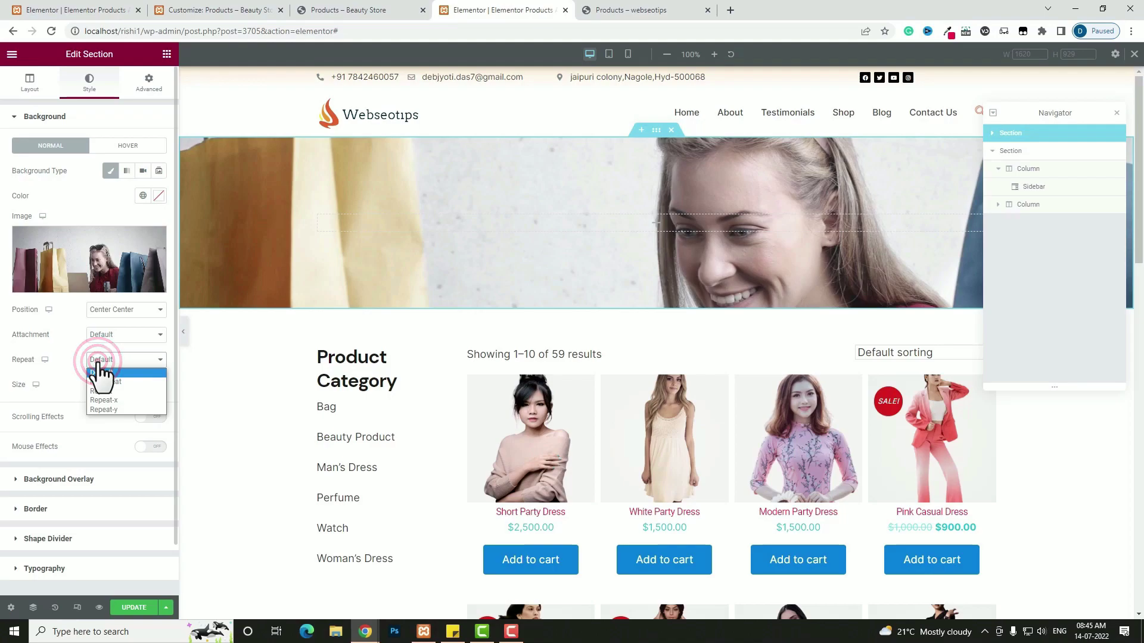
{"action": "left_click", "coordinate": [105, 381]}
{"action": "left_click", "coordinate": [113, 384]}
{"action": "left_click", "coordinate": [102, 410]}
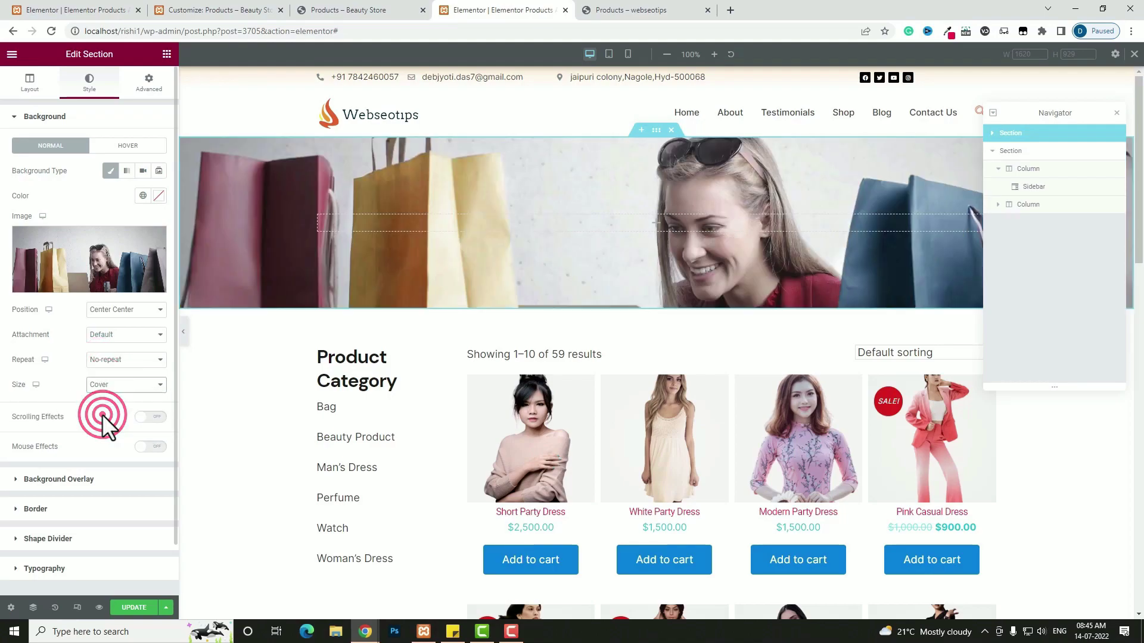
- Add a gradient background overlay to the banner section, running from black to dark gray #202020
{"action": "left_click", "coordinate": [74, 481]}
{"action": "left_click", "coordinate": [158, 215]}
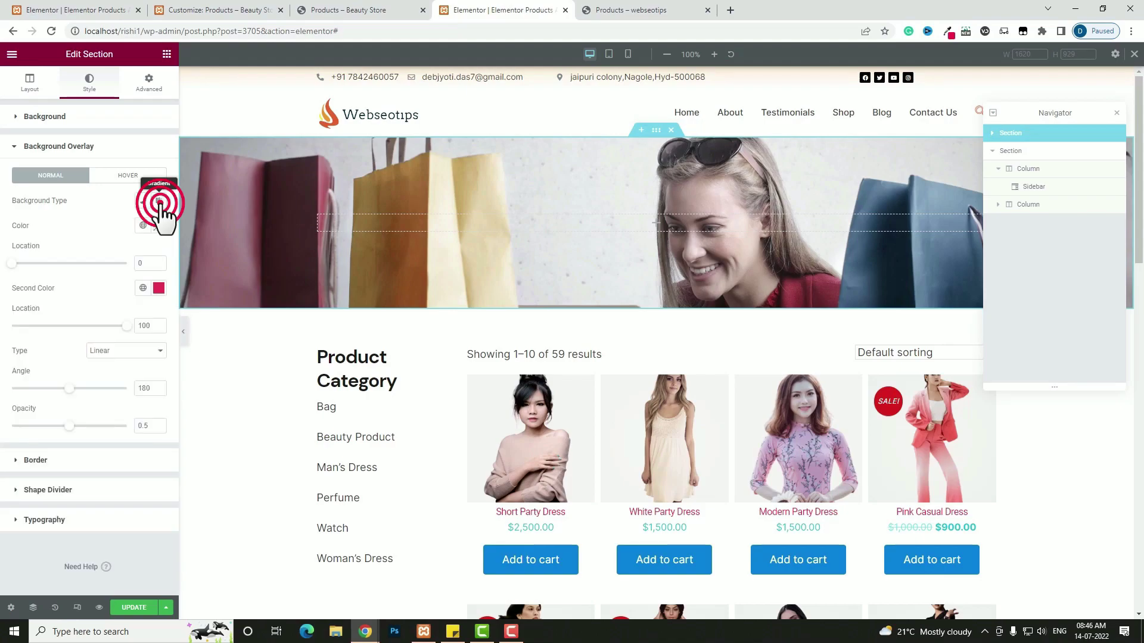
{"action": "left_click", "coordinate": [159, 217]}
{"action": "left_click", "coordinate": [158, 224]}
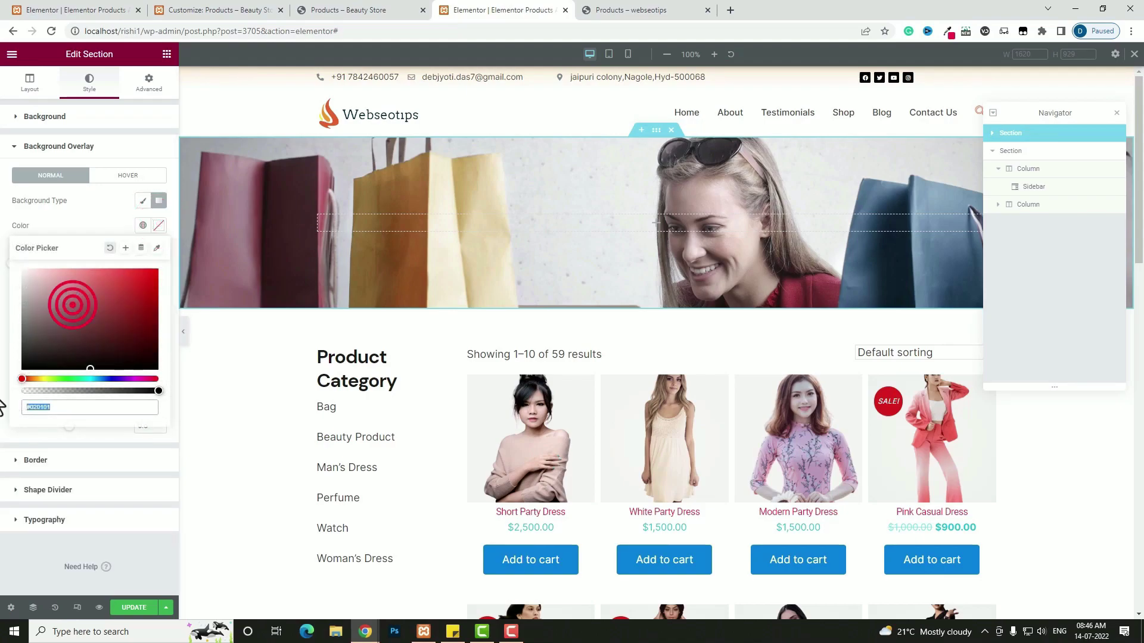
{"action": "left_click", "coordinate": [24, 367]}
{"action": "left_click", "coordinate": [158, 225]}
{"action": "left_click", "coordinate": [158, 288]}
{"action": "left_click_drag", "start_coordinate": [60, 396], "coordinate": [23, 417]}
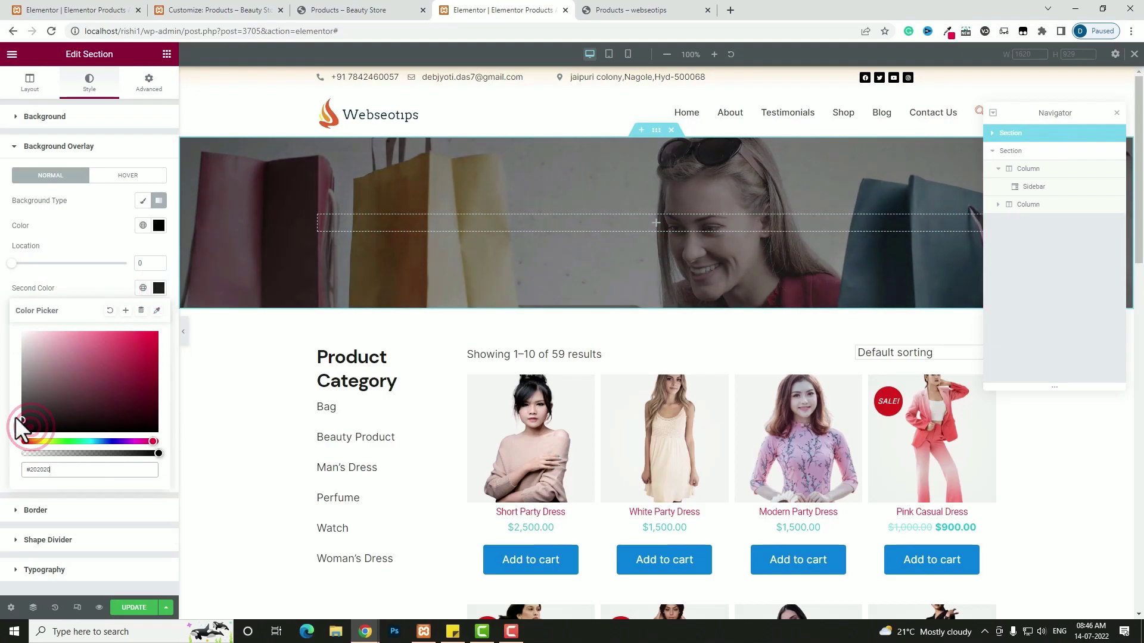
- Find the Heading widget and place it in the banner section's empty column
{"action": "left_click", "coordinate": [660, 222]}
{"action": "left_click", "coordinate": [95, 101]}
{"action": "type", "text": "head"}
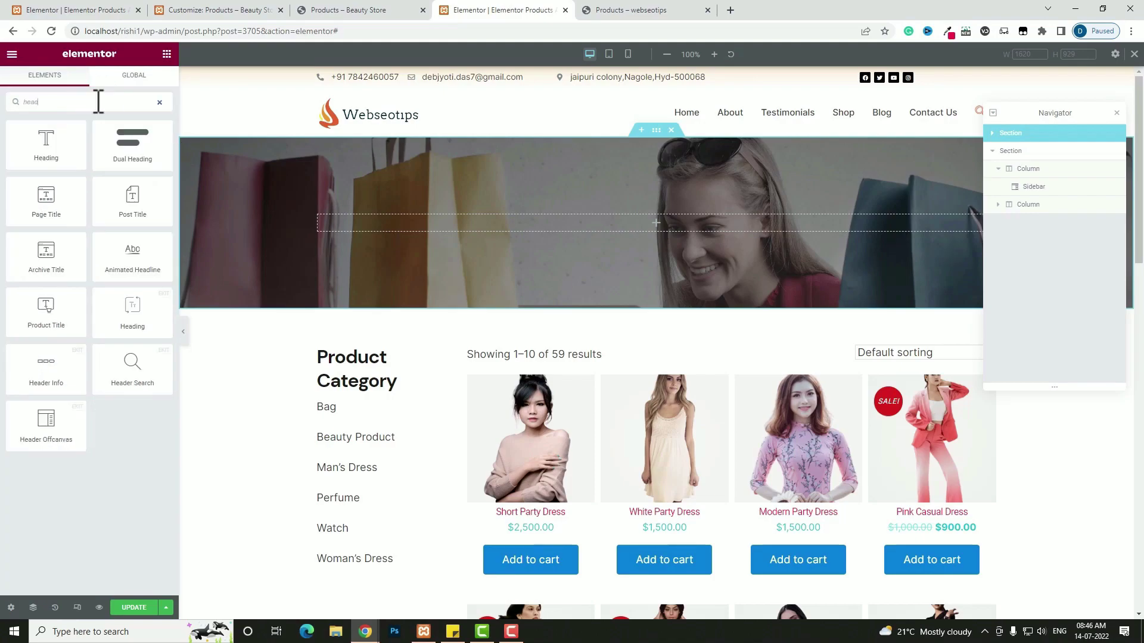
{"action": "left_click_drag", "start_coordinate": [53, 149], "coordinate": [655, 223]}
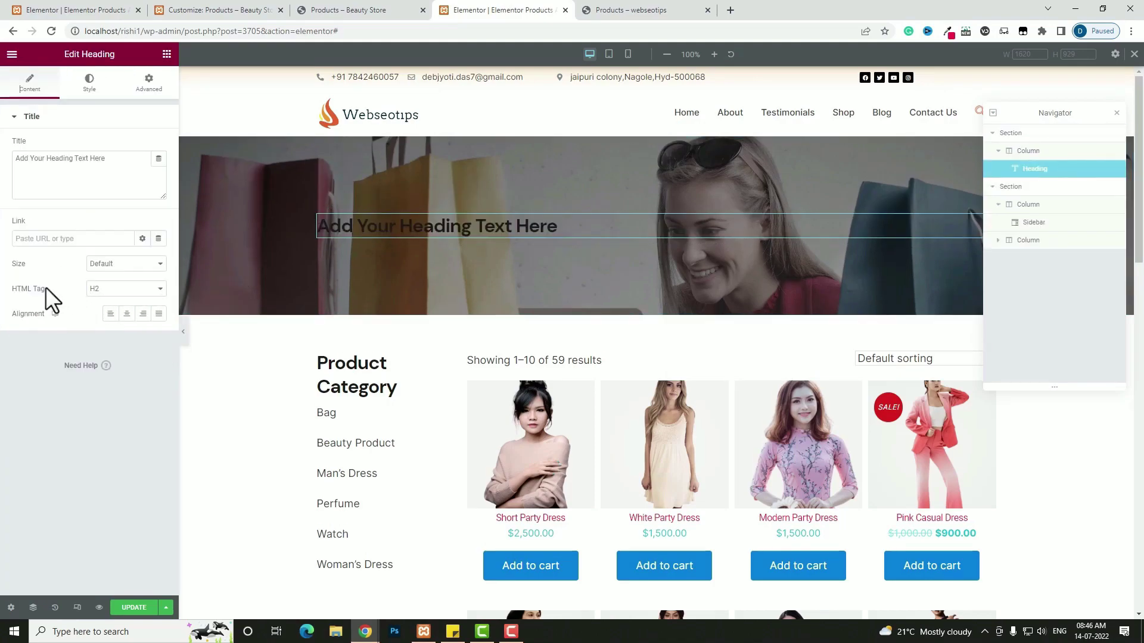
- Make the heading a centered H1 reading "Shop Page" and open its style settings
{"action": "left_click", "coordinate": [127, 288]}
{"action": "left_click", "coordinate": [129, 301]}
{"action": "triple_click", "coordinate": [107, 172]}
{"action": "type", "text": "Shop Page"}
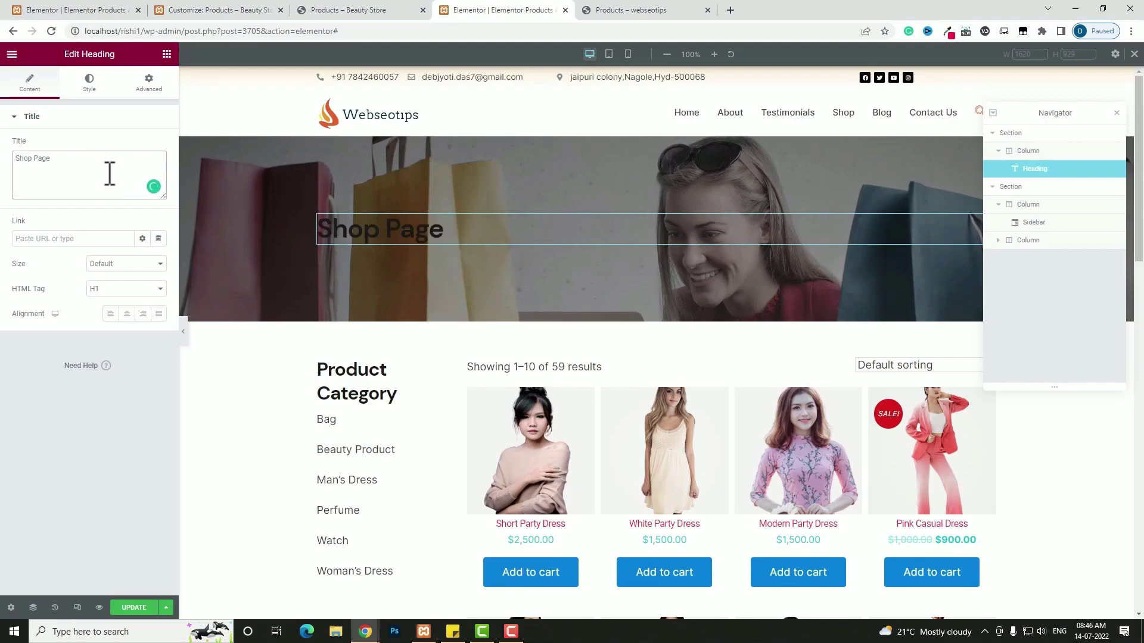
{"action": "left_click", "coordinate": [127, 313]}
{"action": "left_click", "coordinate": [89, 83]}
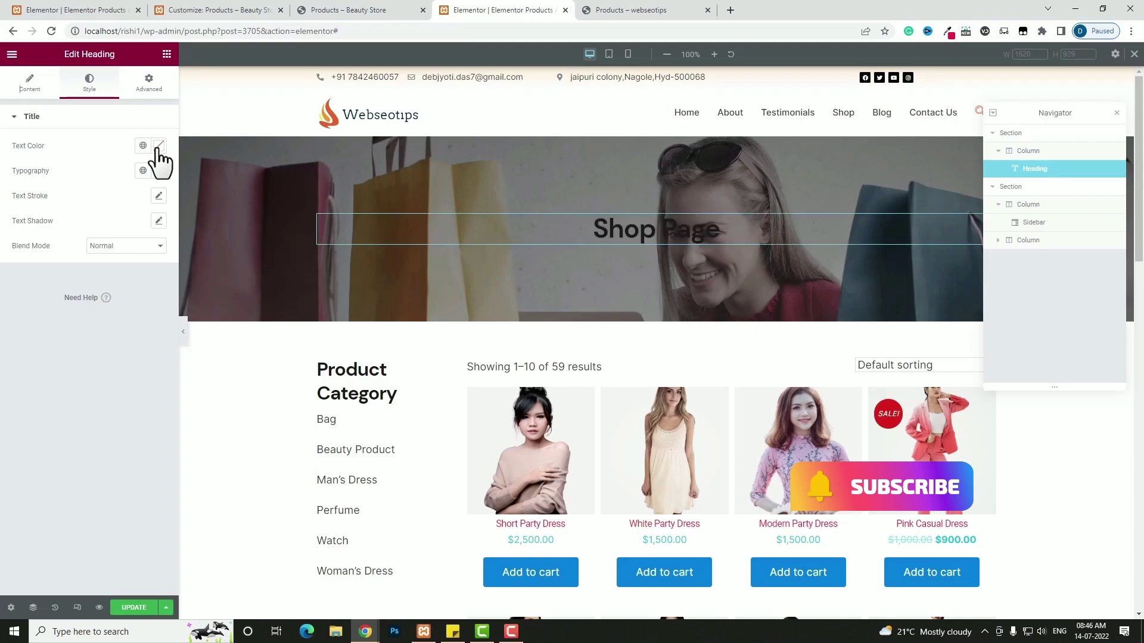
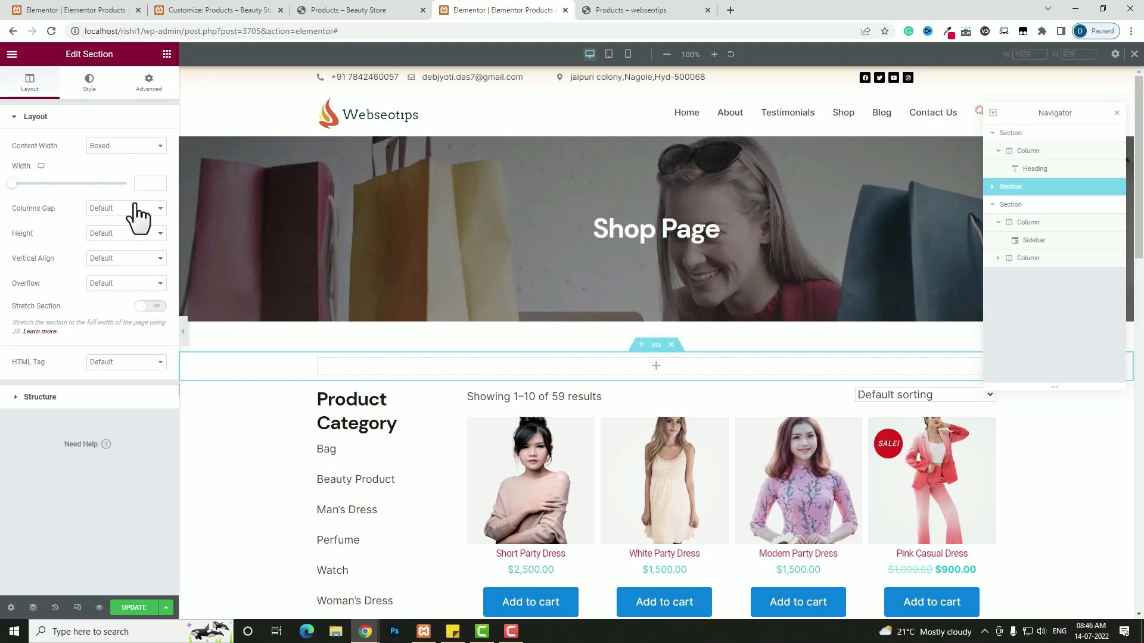
- Unlink the new empty section's margin values and set its bottom margin to 50 px
{"action": "left_click", "coordinate": [149, 83]}
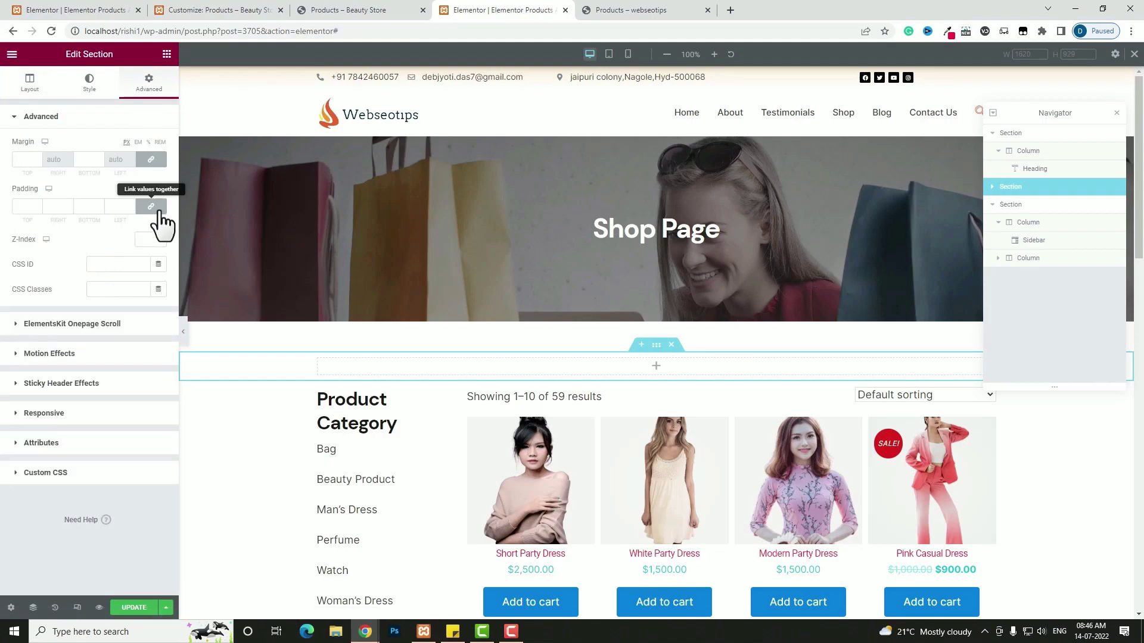
{"action": "left_click", "coordinate": [152, 159]}
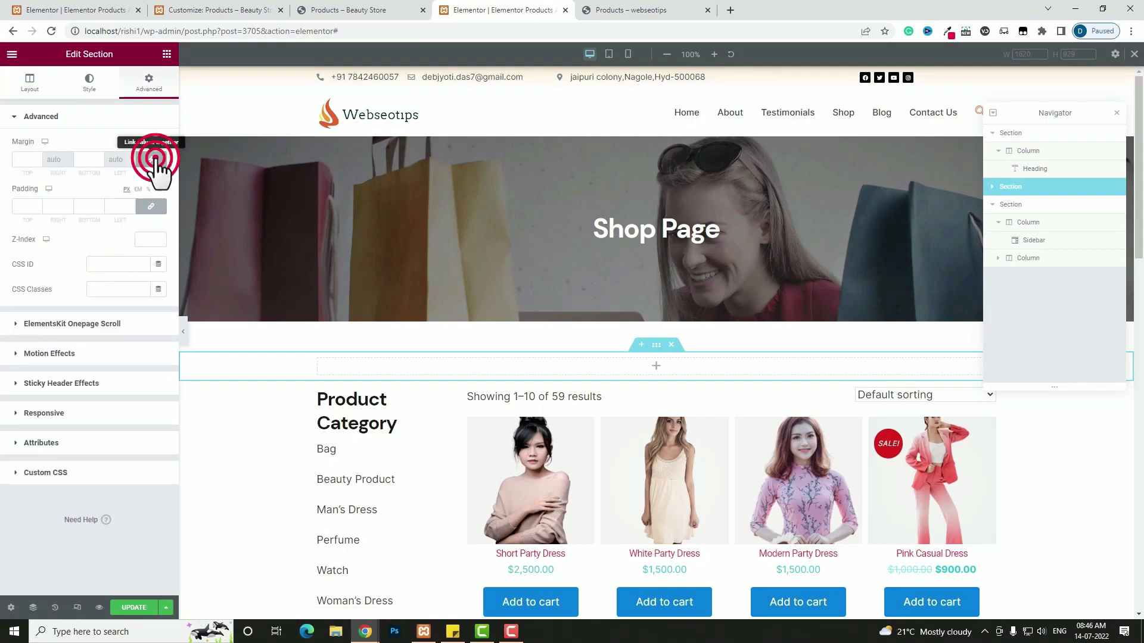
{"action": "left_click", "coordinate": [82, 161]}
{"action": "type", "text": "50"}
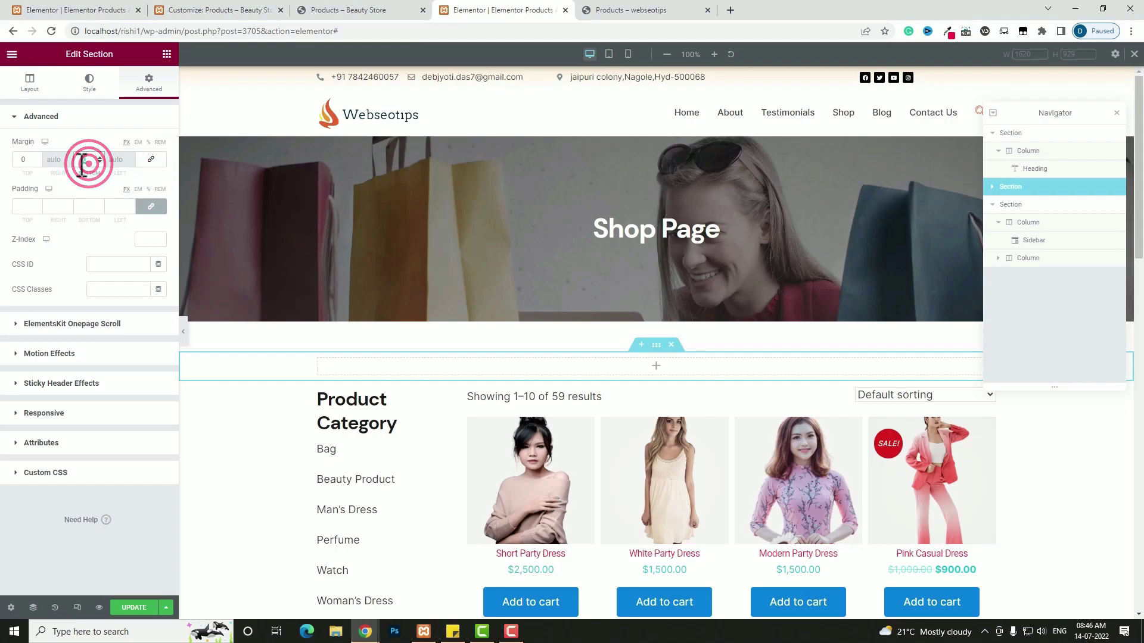
- Search the widgets for "cate" and place the Product Category Grid in the empty section below the banner
{"action": "left_click", "coordinate": [655, 366]}
{"action": "left_click", "coordinate": [89, 106]}
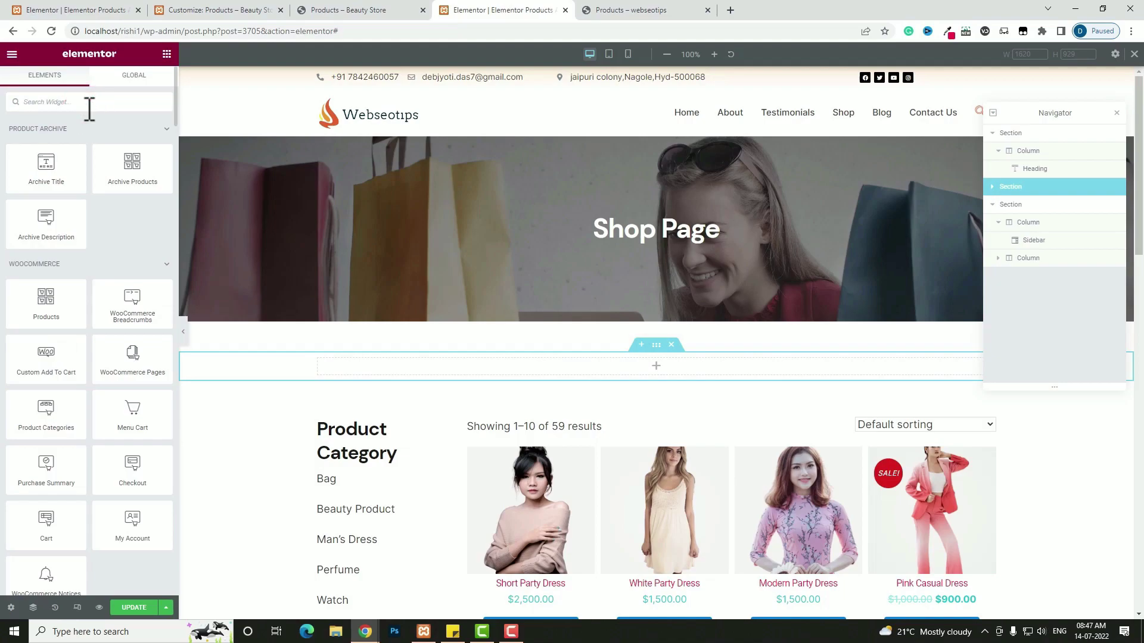
{"action": "type", "text": "cate"}
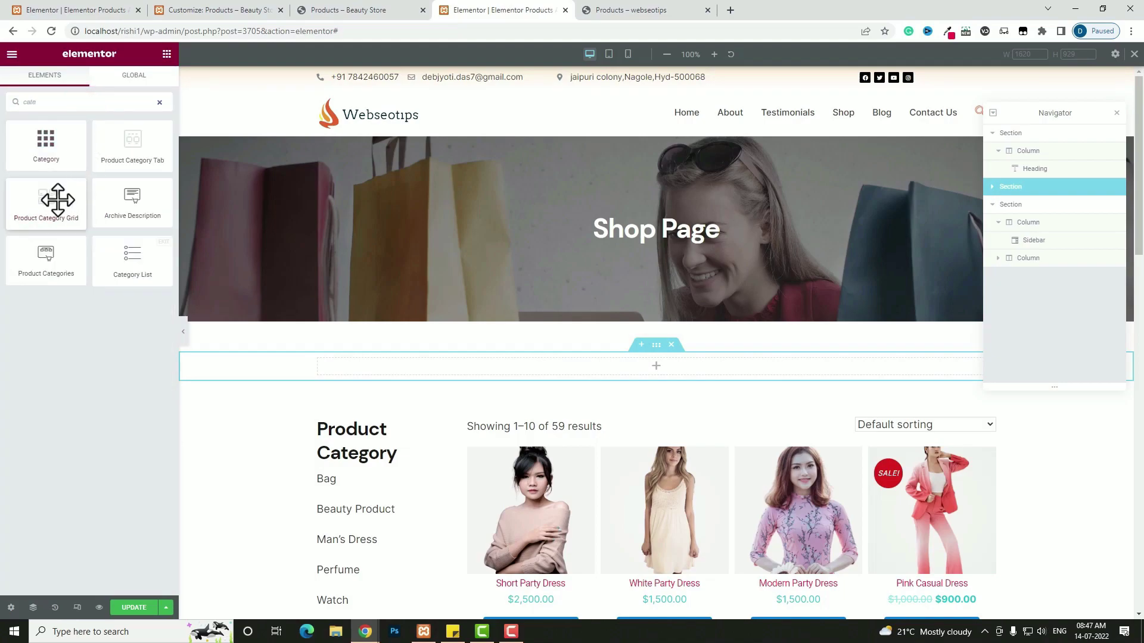
{"action": "left_click_drag", "start_coordinate": [58, 200], "coordinate": [657, 368]}
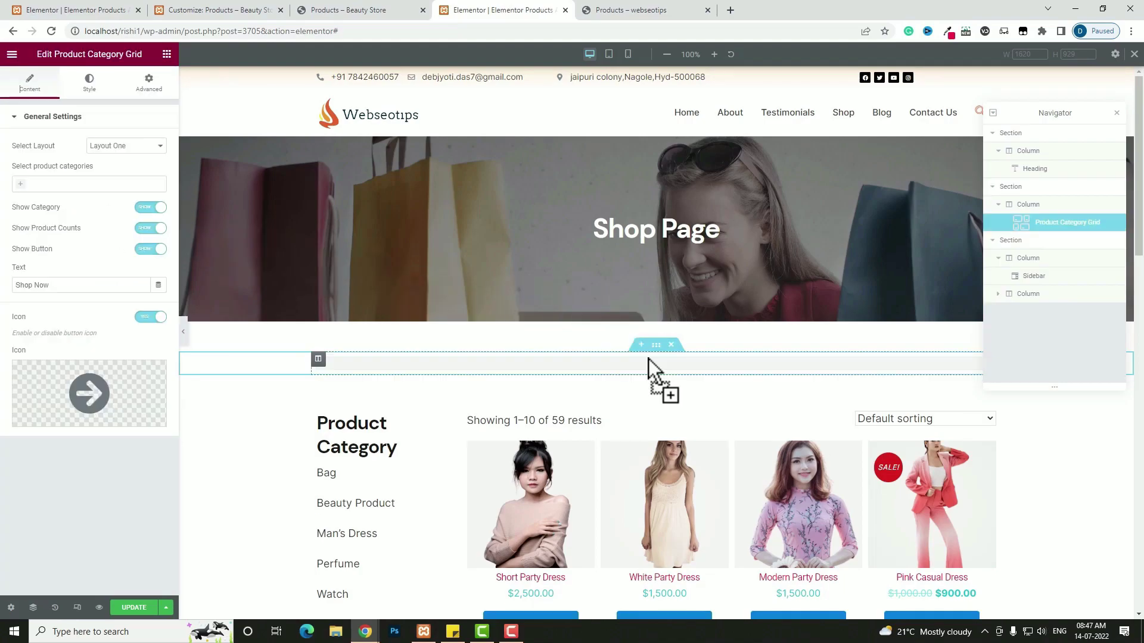
- Set the category grid to Layout Two and add the Bag and Watch product categories
{"action": "left_click", "coordinate": [158, 147]}
{"action": "left_click", "coordinate": [145, 159]}
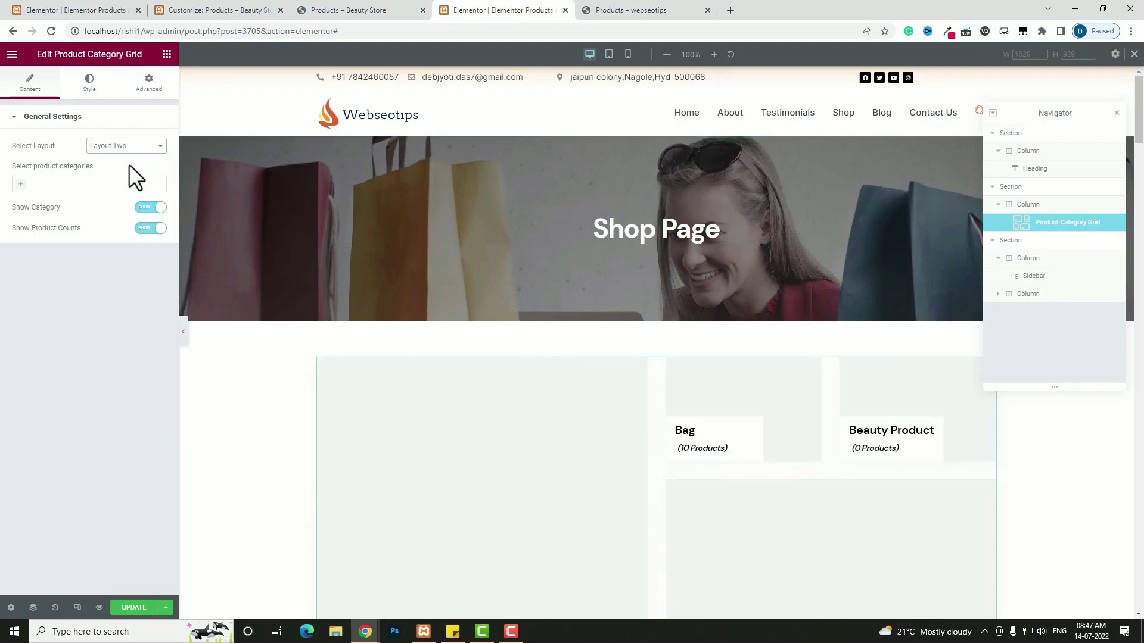
{"action": "left_click", "coordinate": [19, 182]}
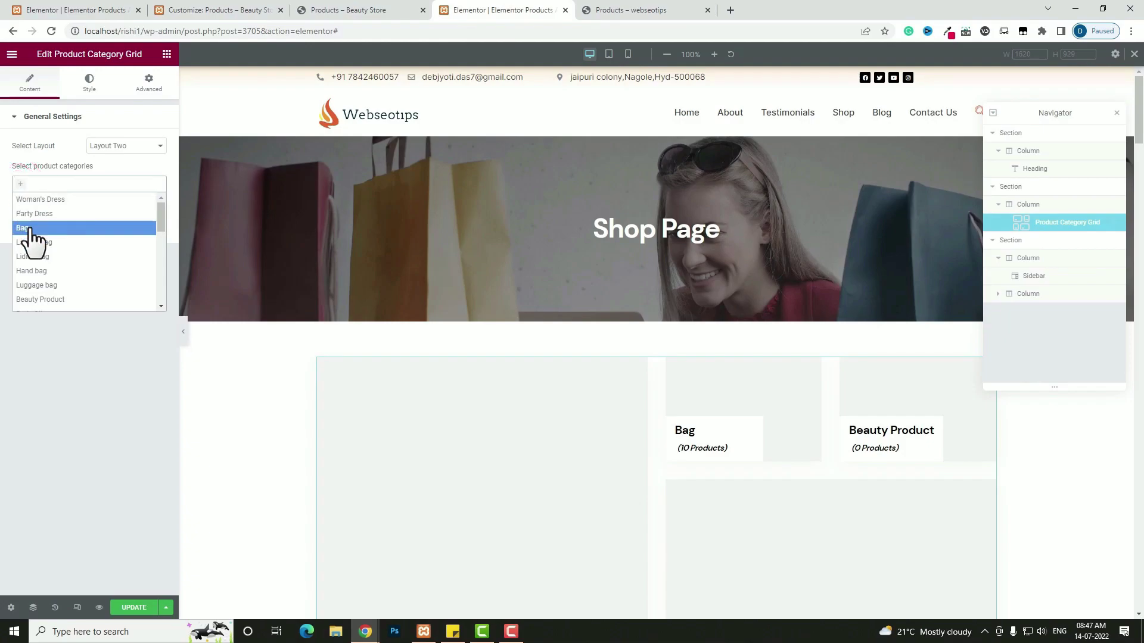
{"action": "left_click", "coordinate": [25, 229]}
{"action": "left_click", "coordinate": [45, 187]}
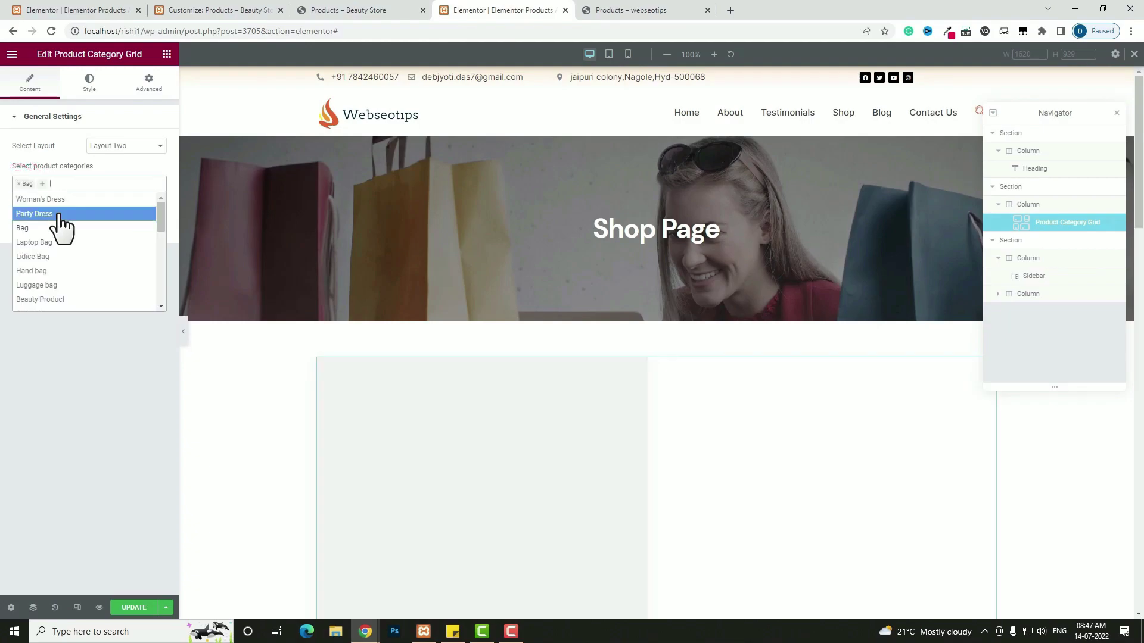
{"action": "scroll", "coordinate": [62, 239], "scroll_direction": "down", "scroll_amount": 3}
{"action": "left_click", "coordinate": [53, 261]}
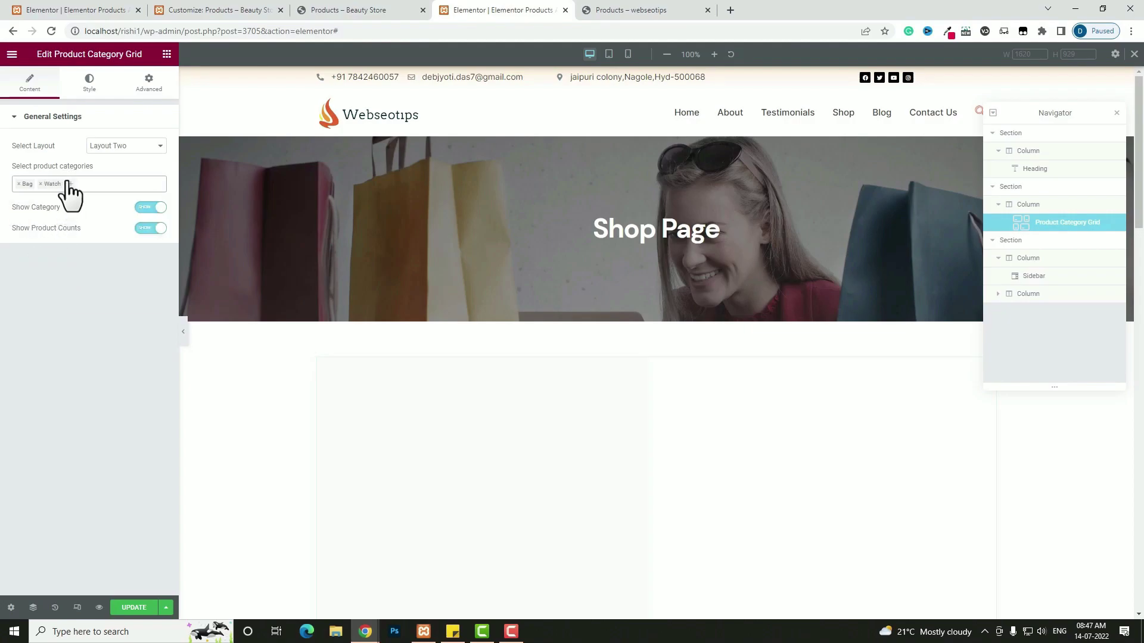
- Add the Makeup kit and Beauty Product categories to the grid and save the template
{"action": "left_click", "coordinate": [68, 185]}
{"action": "left_click", "coordinate": [64, 283]}
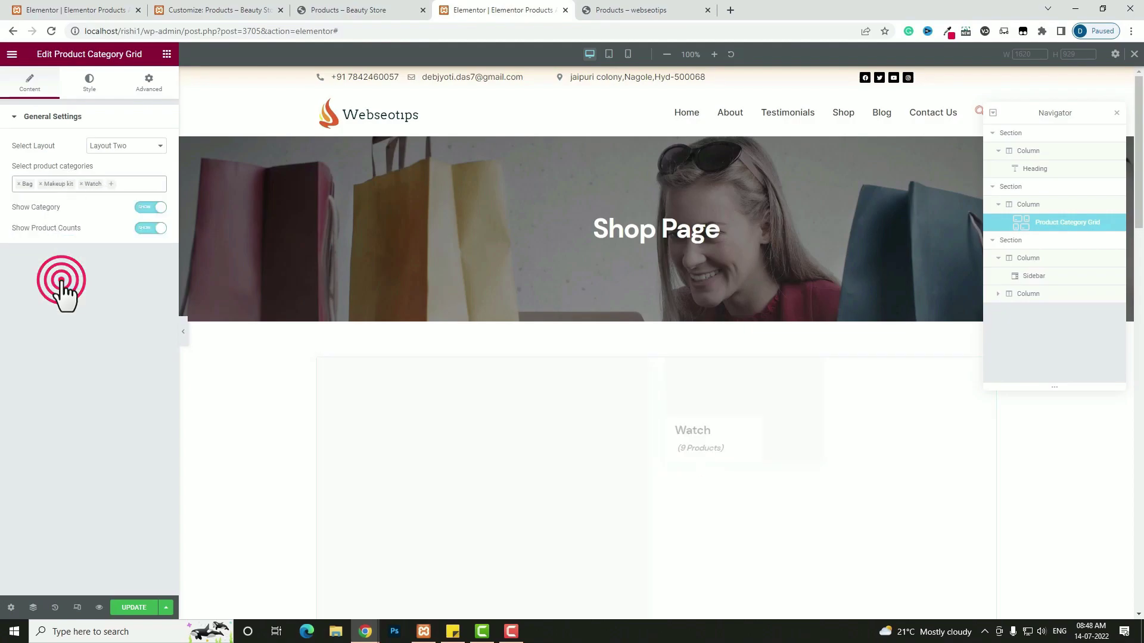
{"action": "left_click", "coordinate": [110, 186]}
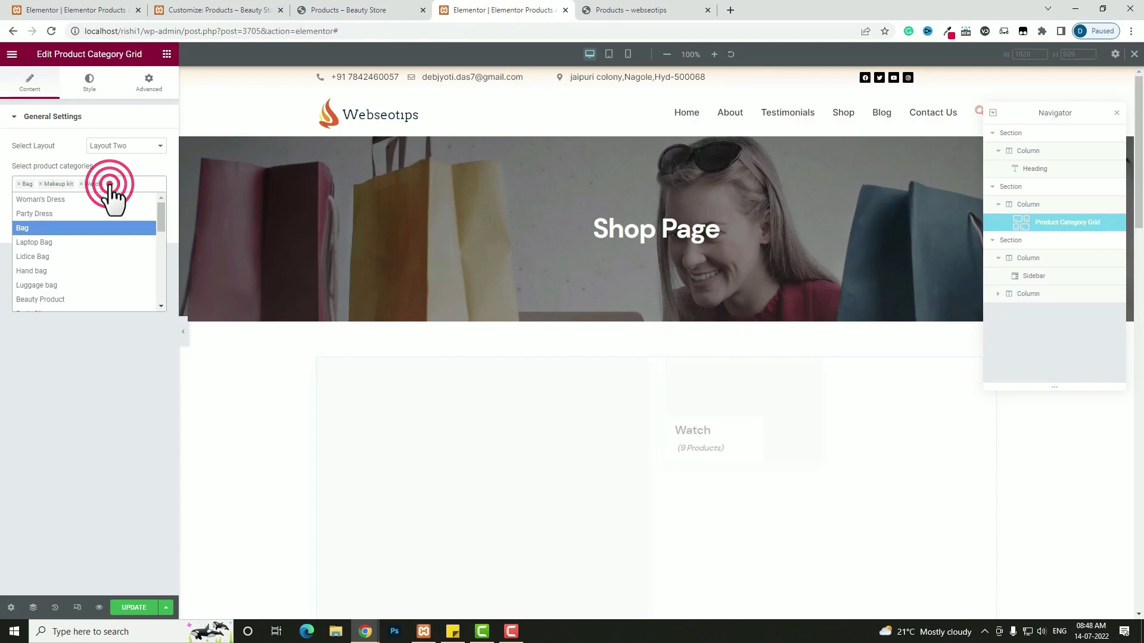
{"action": "scroll", "coordinate": [108, 243], "scroll_direction": "down", "scroll_amount": 2}
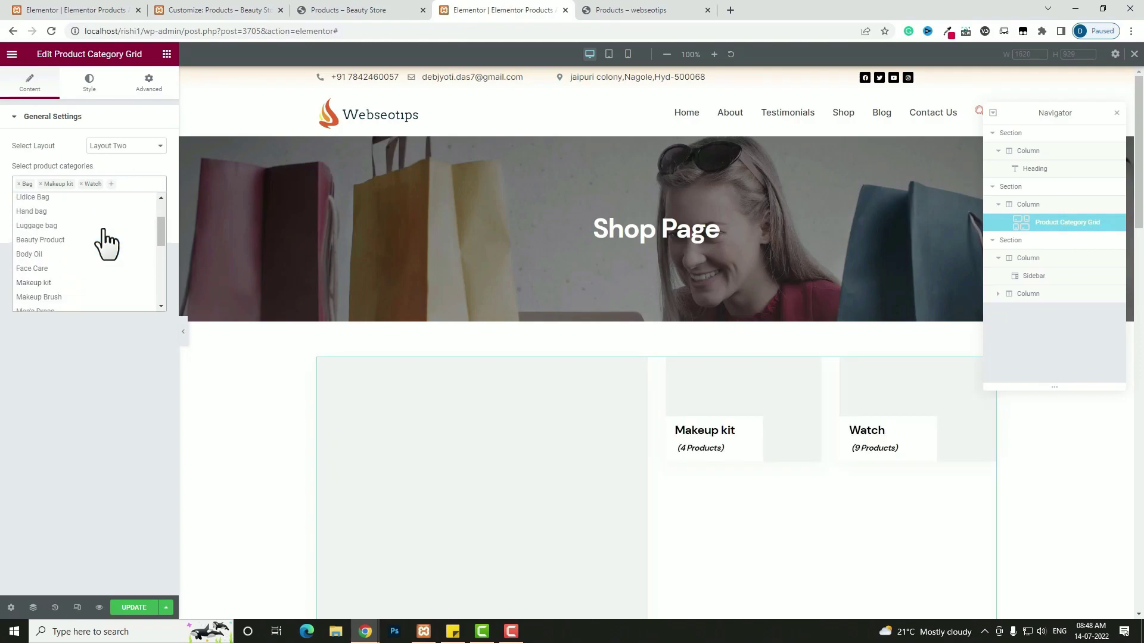
{"action": "left_click", "coordinate": [45, 245]}
{"action": "scroll", "coordinate": [614, 369], "scroll_direction": "up", "scroll_amount": 2}
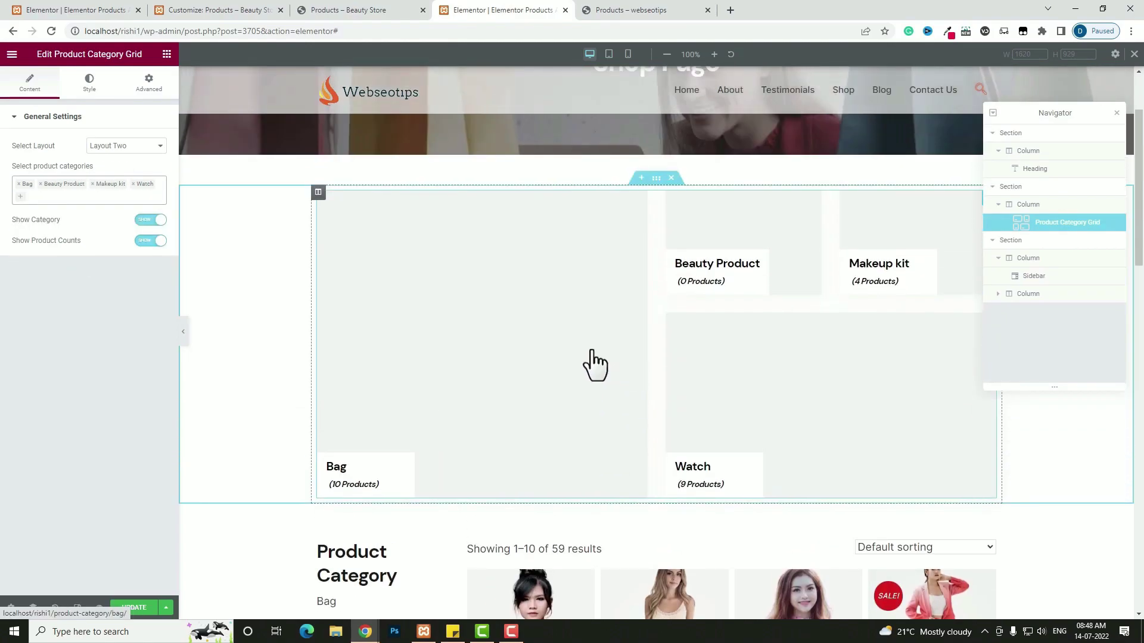
{"action": "left_click", "coordinate": [134, 617]}
- Switch to the WordPress dashboard and open the product categories list
{"action": "key", "text": "ctrl+Tab"}
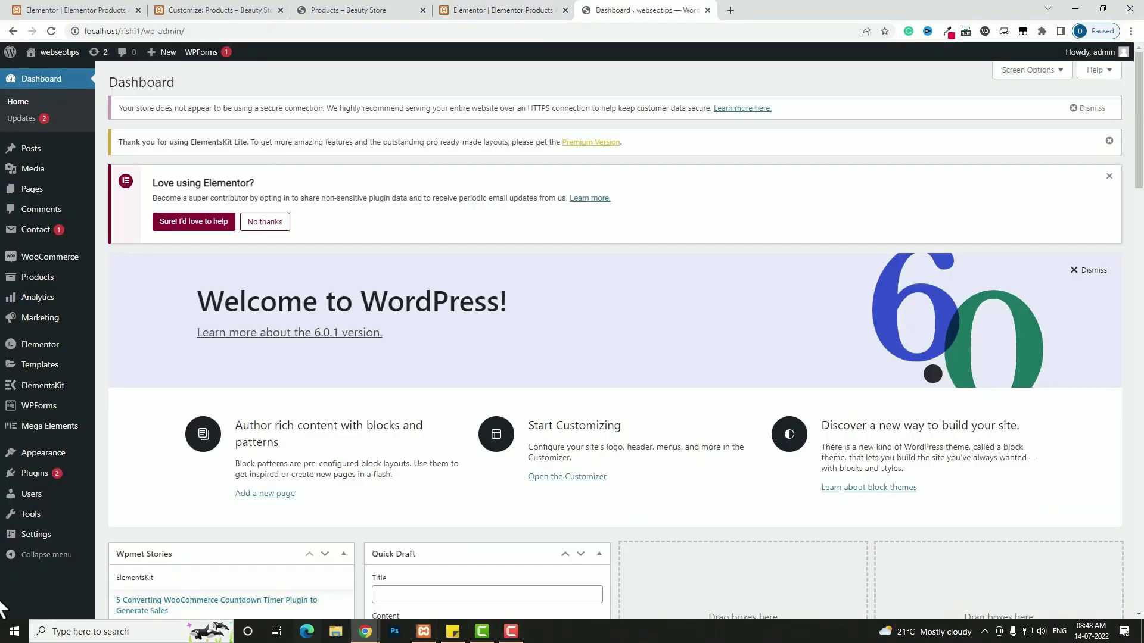
{"action": "mouse_move", "coordinate": [37, 285]}
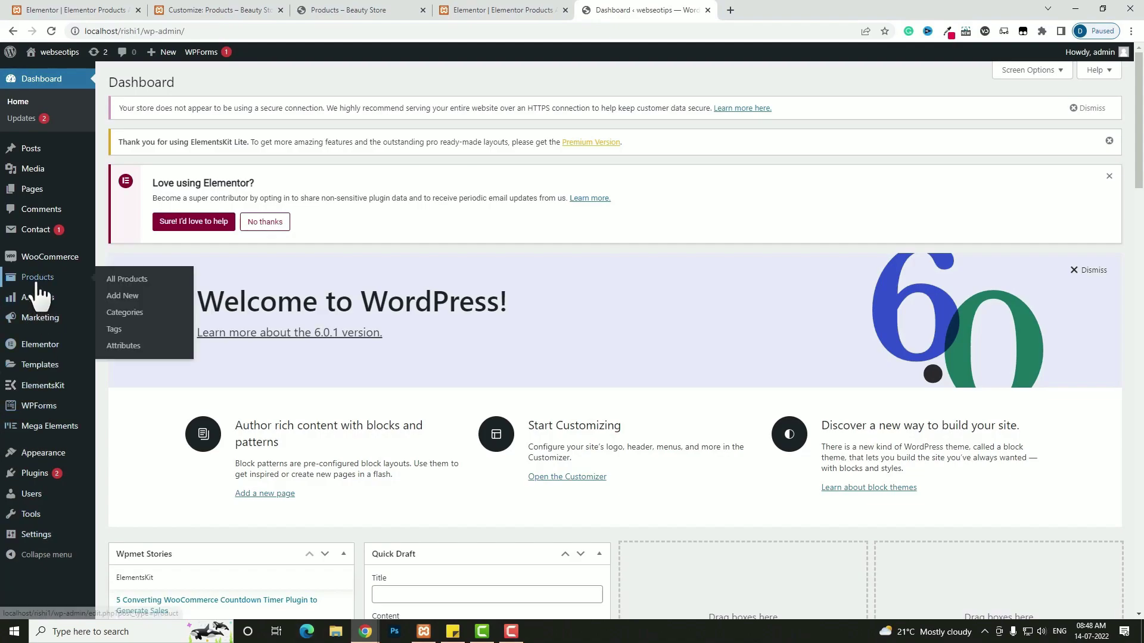
{"action": "left_click", "coordinate": [132, 313]}
{"action": "left_click", "coordinate": [502, 10]}
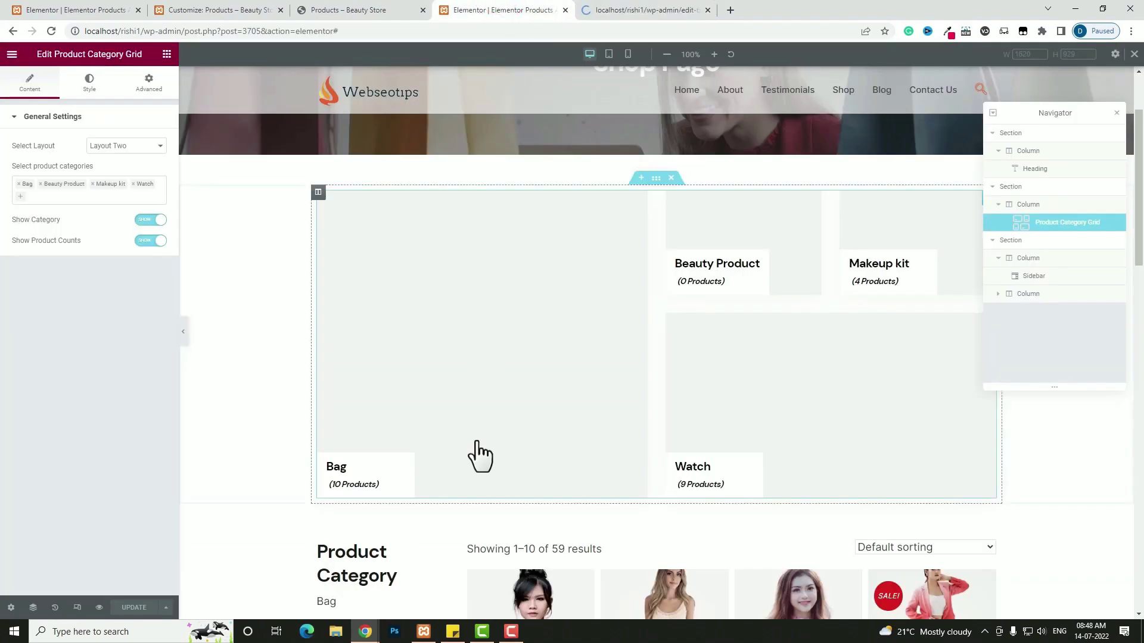
{"action": "left_click", "coordinate": [589, 10]}
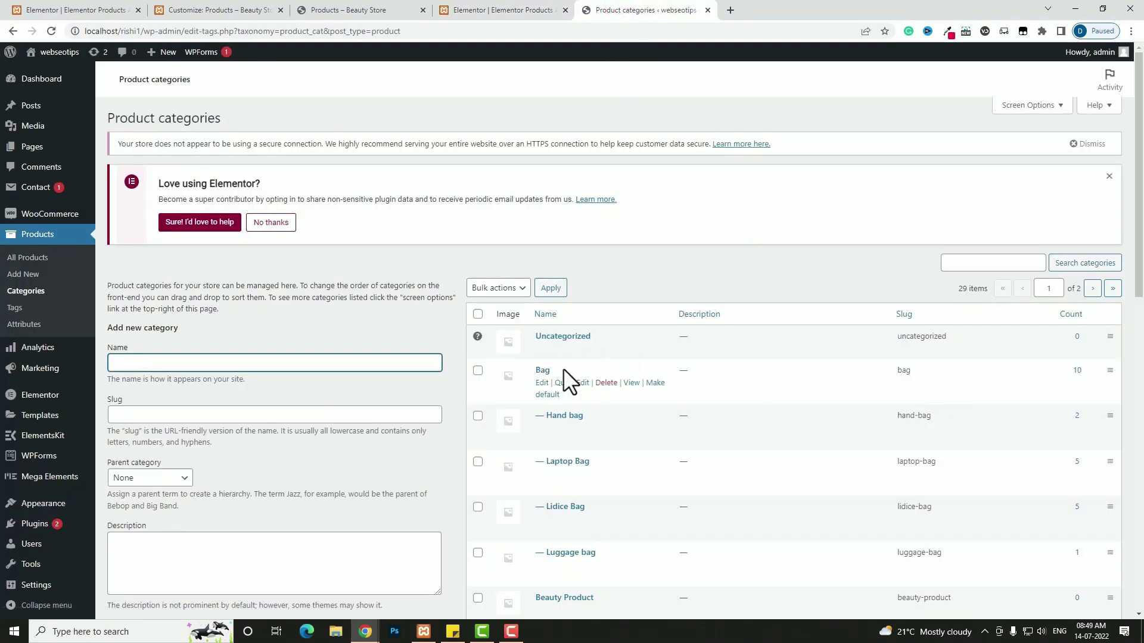
- Upload pexels-diana-light-4830924 from Downloads as the Bag category's thumbnail and update the category
{"action": "left_click", "coordinate": [542, 371]}
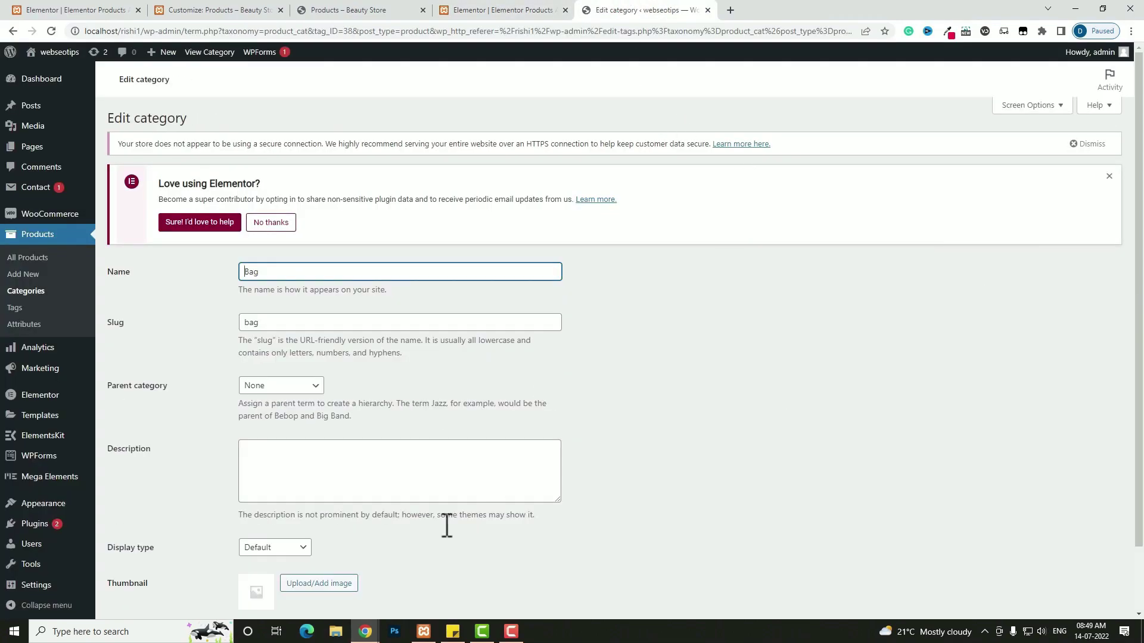
{"action": "left_click", "coordinate": [339, 589]}
{"action": "key", "text": "alt+Tab"}
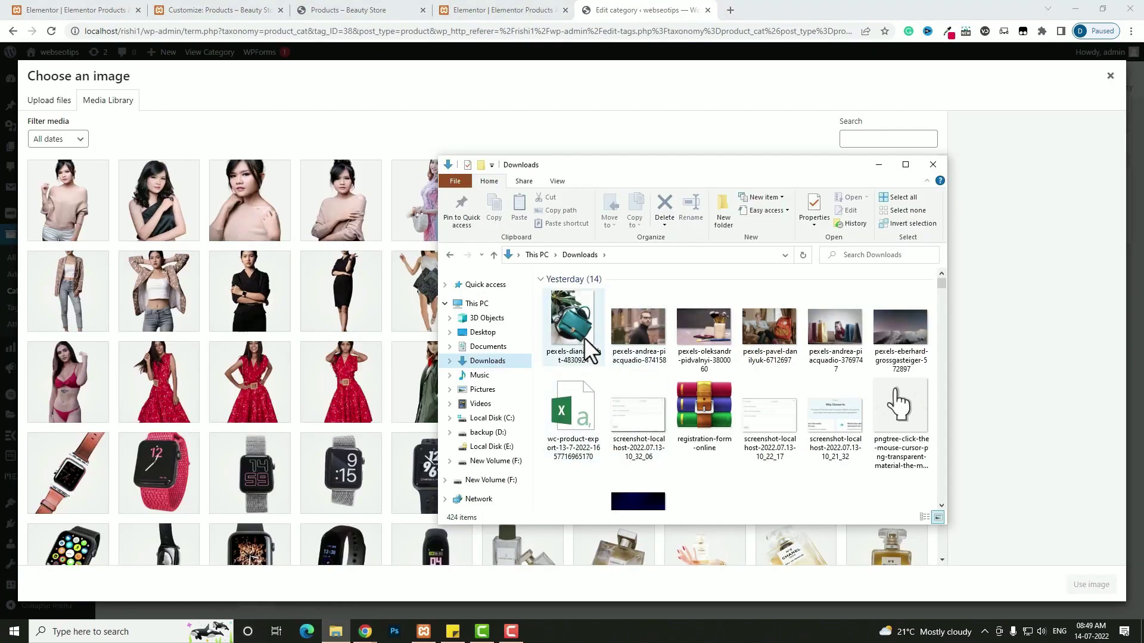
{"action": "left_click_drag", "start_coordinate": [584, 337], "coordinate": [311, 345]}
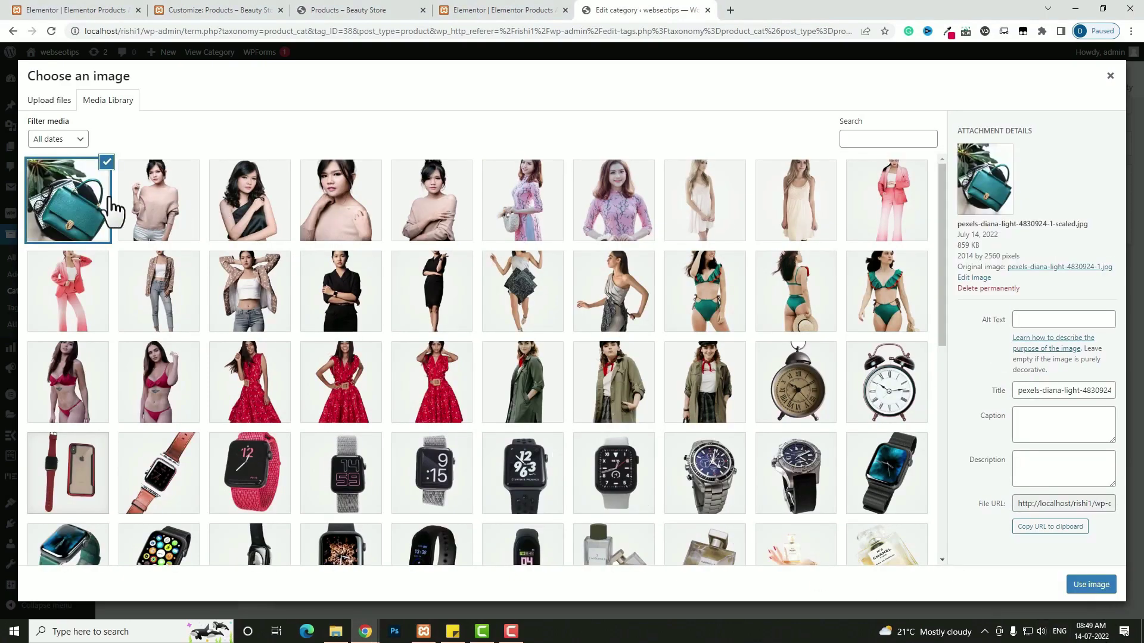
{"action": "left_click", "coordinate": [1092, 585]}
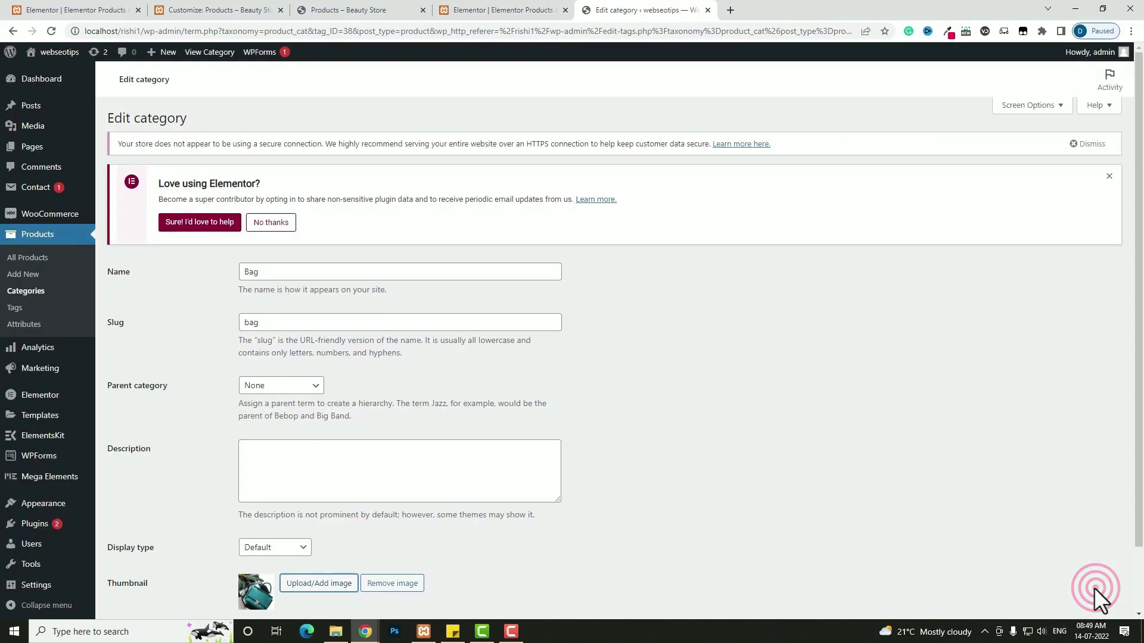
{"action": "scroll", "coordinate": [810, 523], "scroll_direction": "down", "scroll_amount": 2}
{"action": "left_click", "coordinate": [123, 577]}
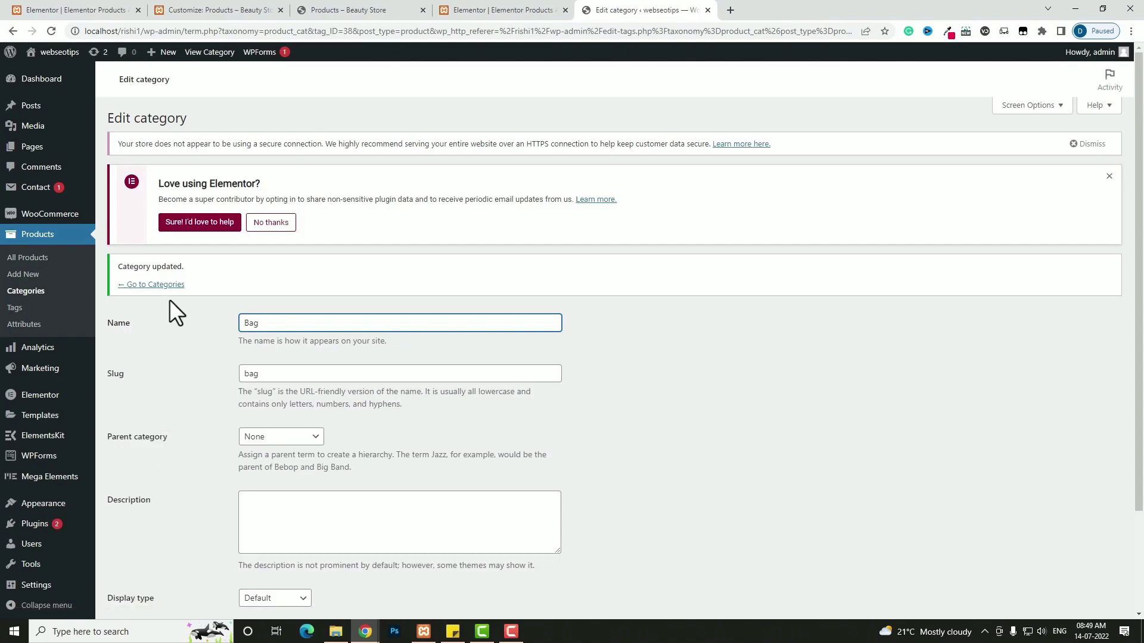
- Upload pexels-oleksandr-pidvalnyi-3800060 from Downloads as the Beauty Product category's thumbnail and update the category
{"action": "left_click", "coordinate": [168, 287]}
{"action": "left_click", "coordinate": [441, 17]}
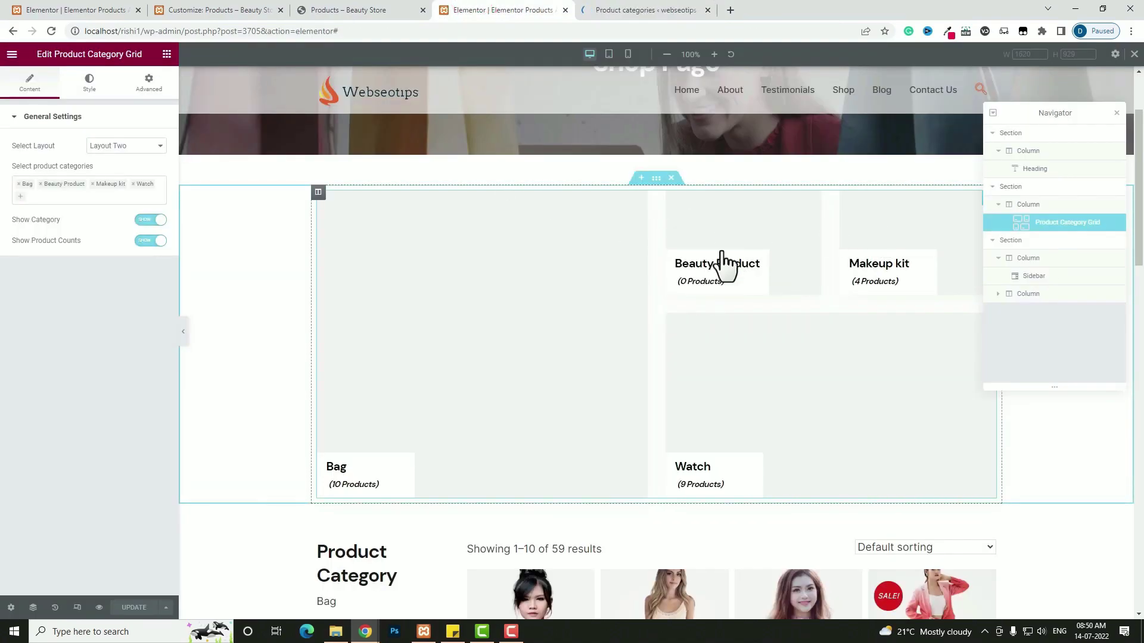
{"action": "left_click", "coordinate": [637, 11]}
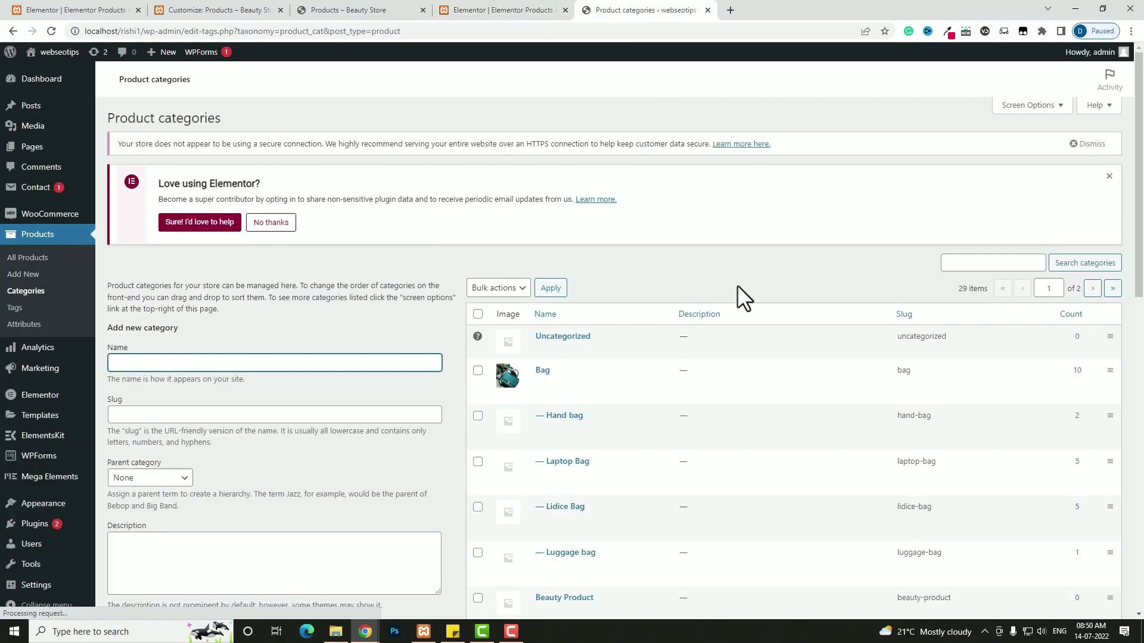
{"action": "scroll", "coordinate": [738, 285], "scroll_direction": "down", "scroll_amount": 3}
{"action": "left_click", "coordinate": [575, 419]}
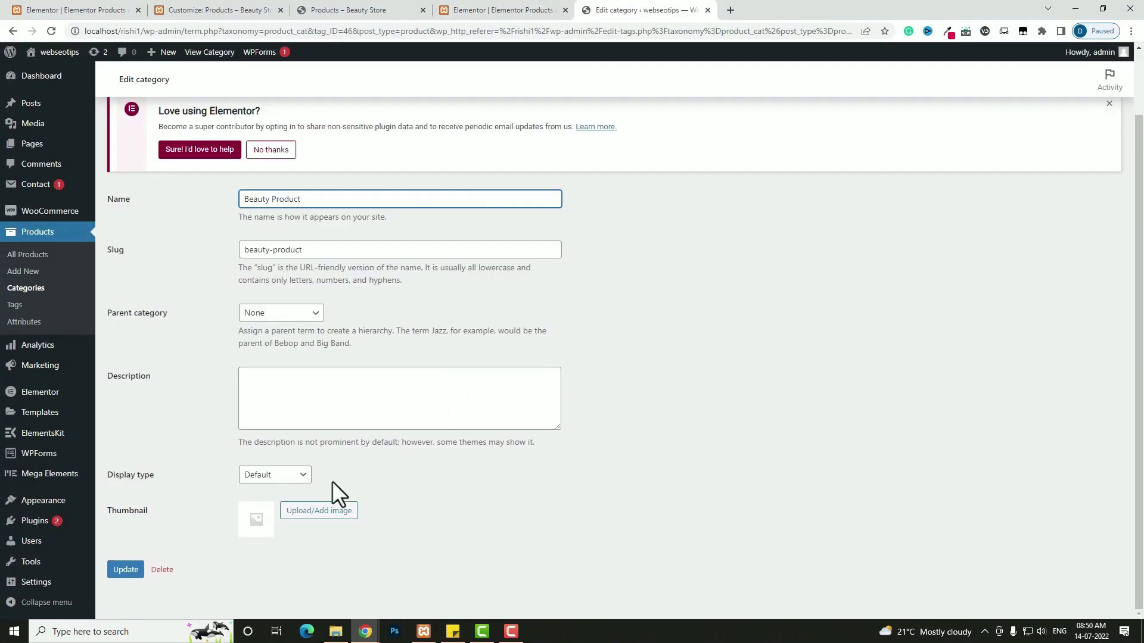
{"action": "left_click", "coordinate": [315, 511]}
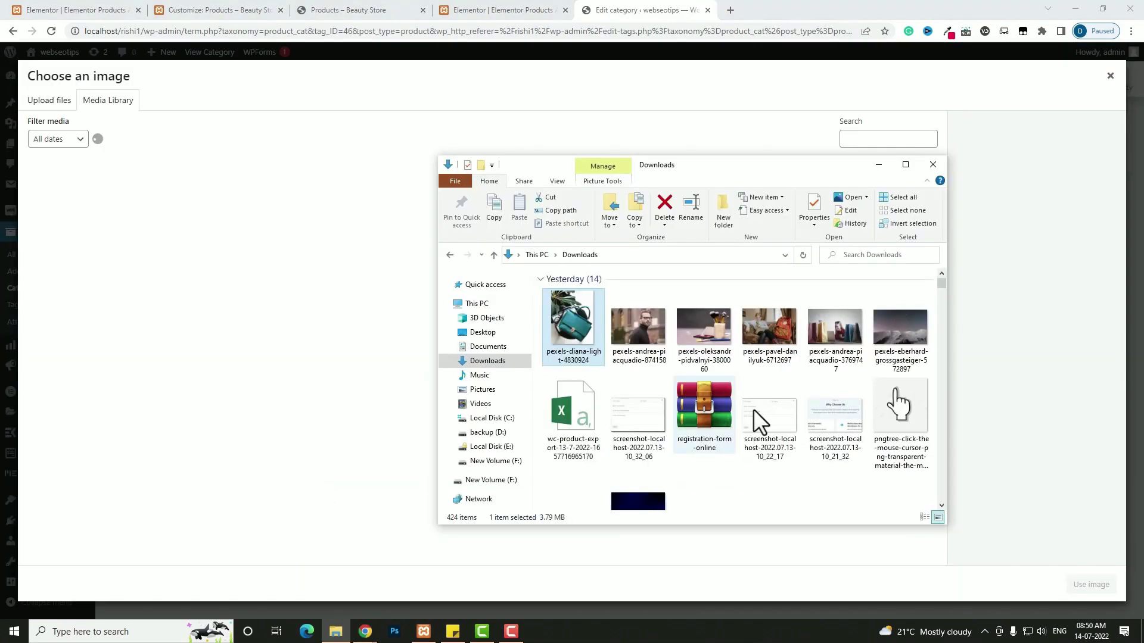
{"action": "left_click_drag", "start_coordinate": [711, 341], "coordinate": [292, 336]}
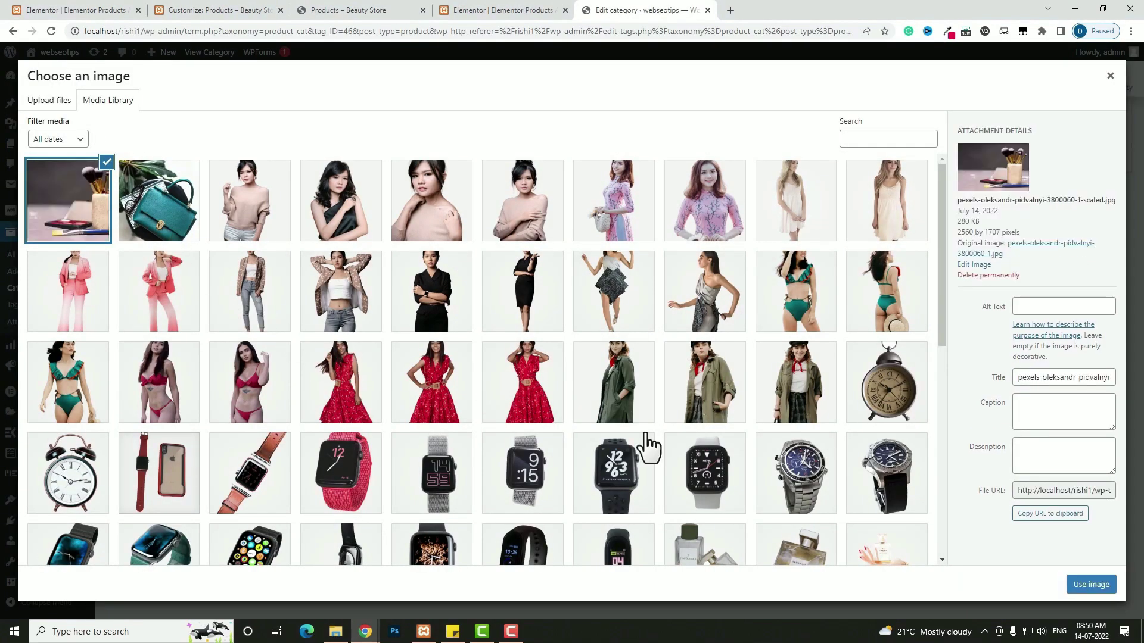
{"action": "left_click", "coordinate": [1096, 585]}
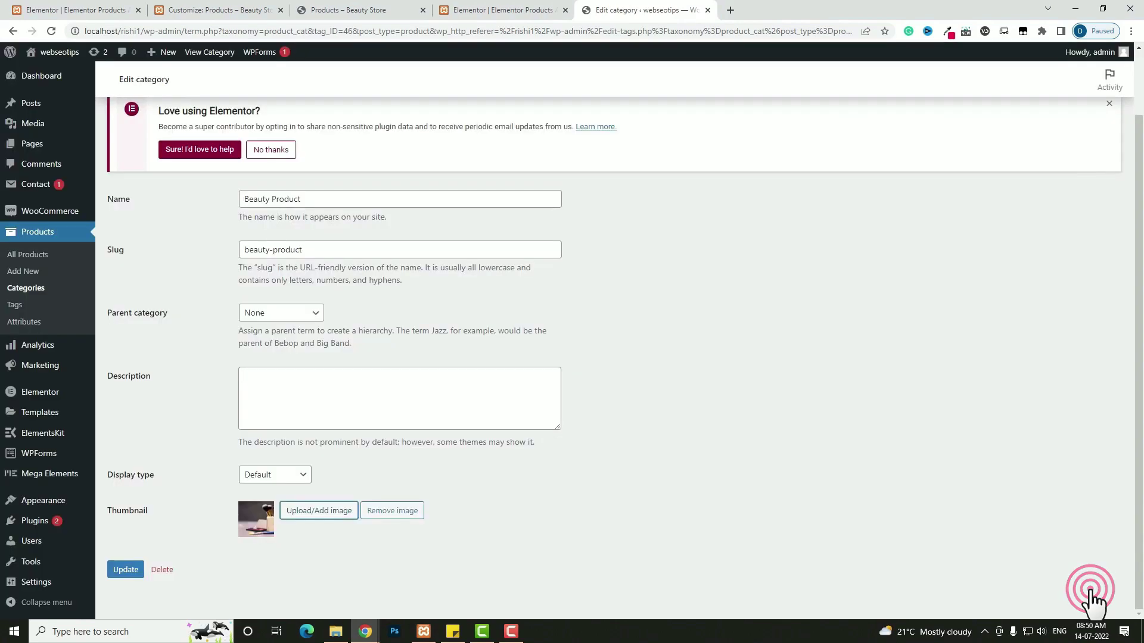
{"action": "left_click", "coordinate": [125, 570]}
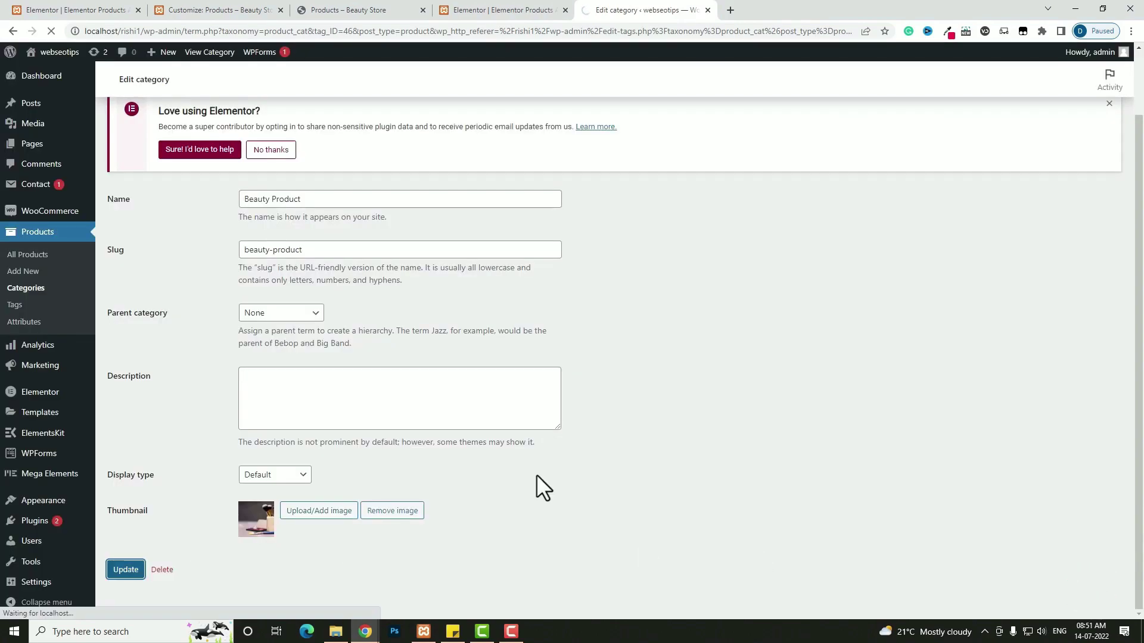
- Switch back to the Elementor products template and check the category grid with its thumbnails below the banner
{"action": "left_click", "coordinate": [485, 10]}
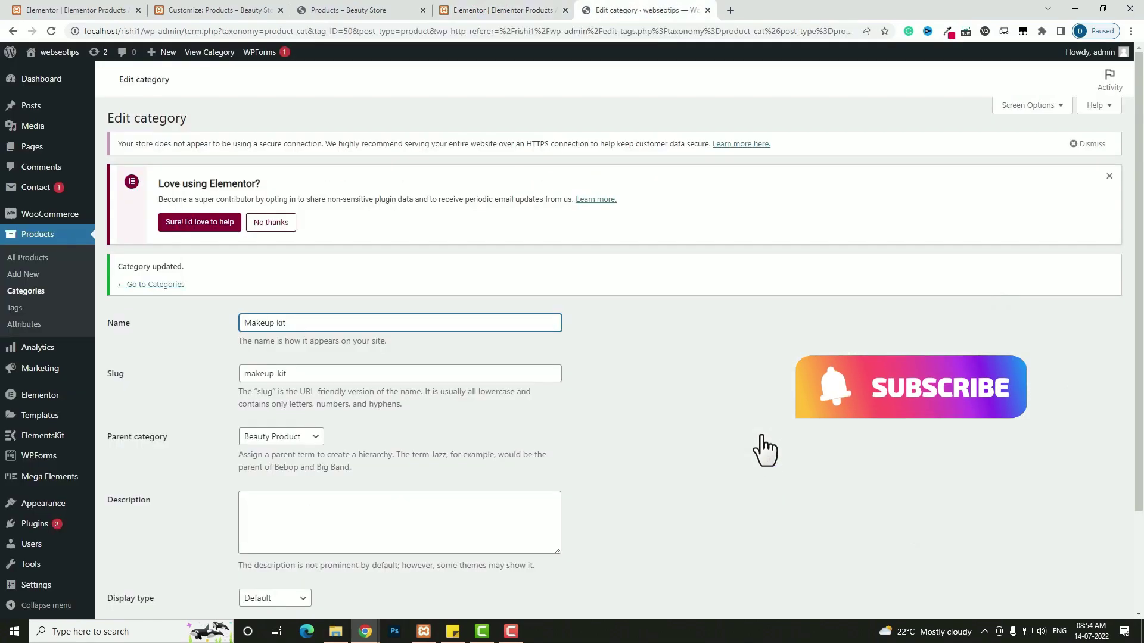
{"action": "left_click", "coordinate": [520, 10]}
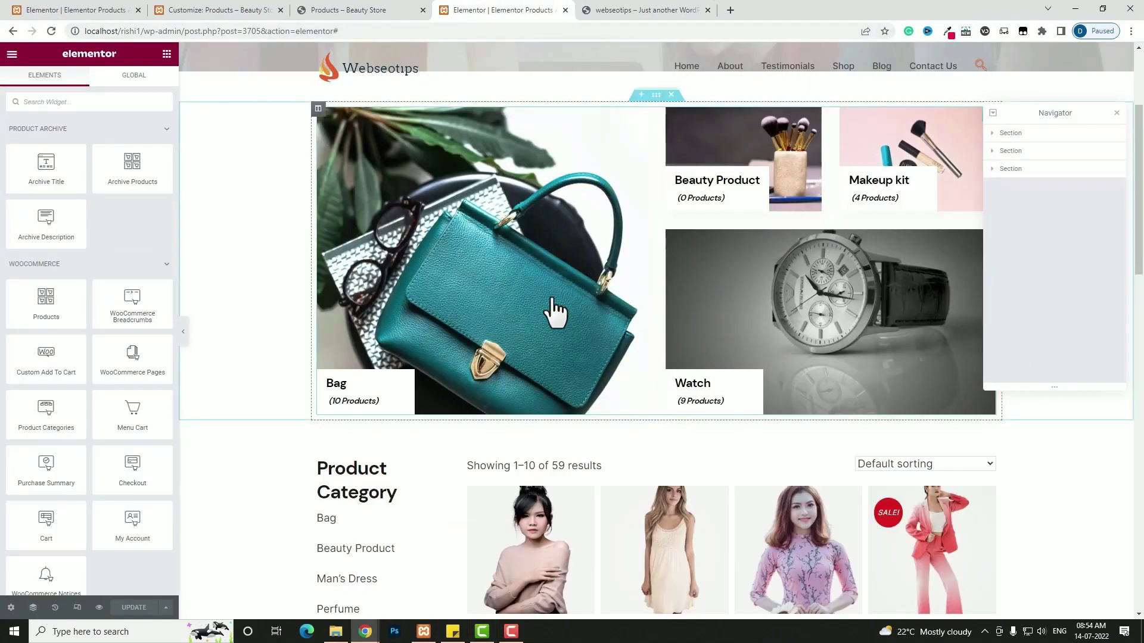
{"action": "scroll", "coordinate": [554, 310], "scroll_direction": "up", "scroll_amount": 3}
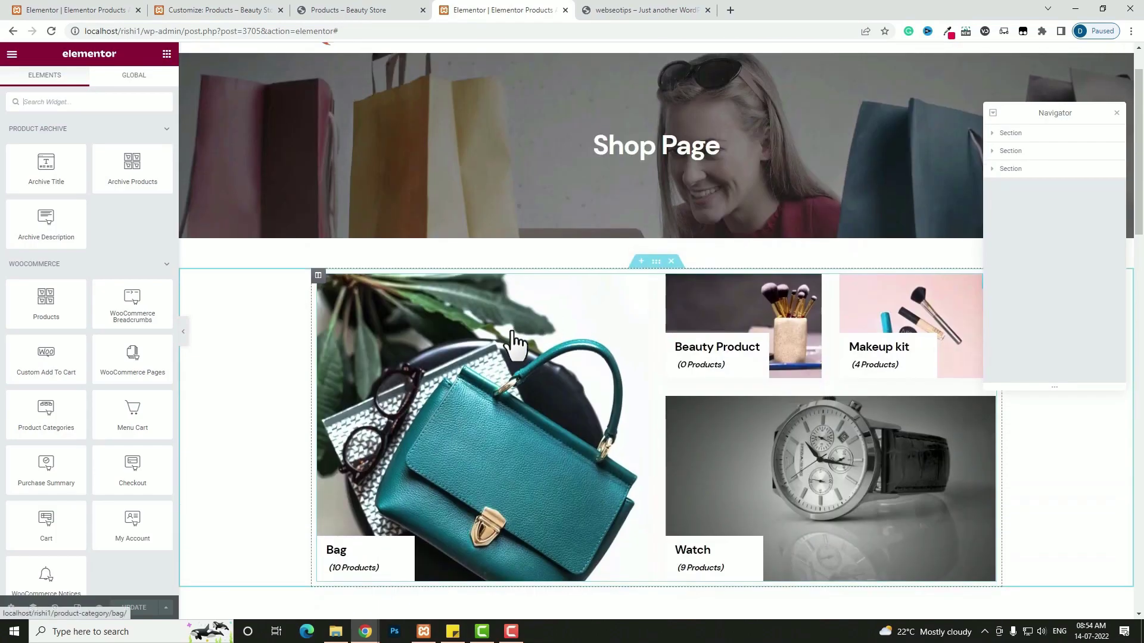
- Try Layout One on the Product Category Grid widget and switch it back to Layout Two
{"action": "left_click", "coordinate": [682, 343]}
{"action": "left_click", "coordinate": [109, 145]}
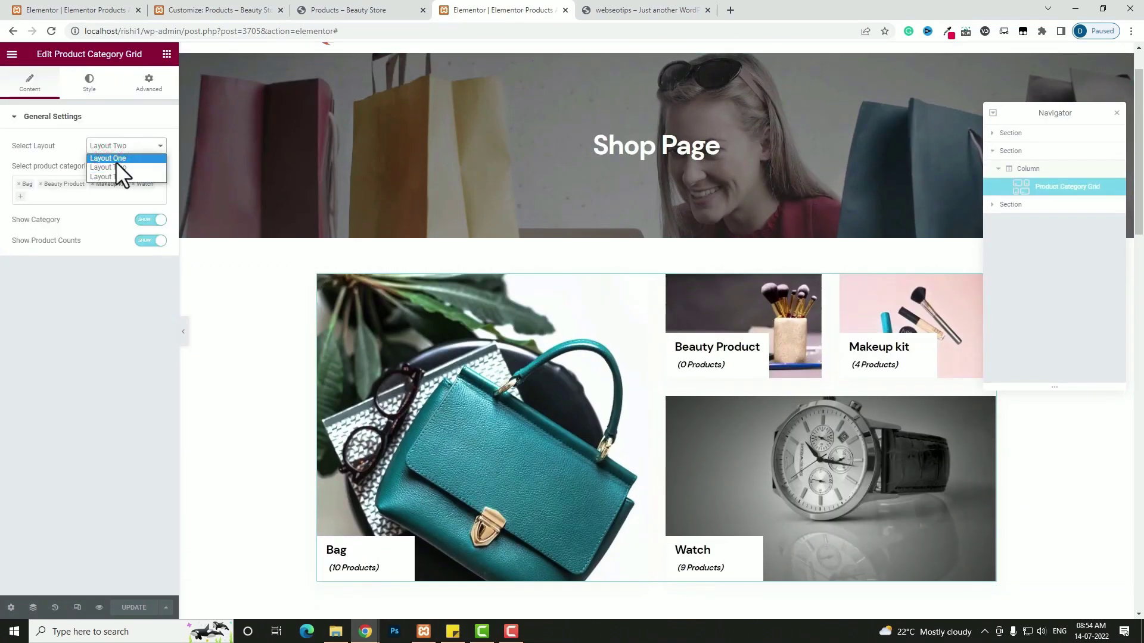
{"action": "left_click", "coordinate": [119, 159]}
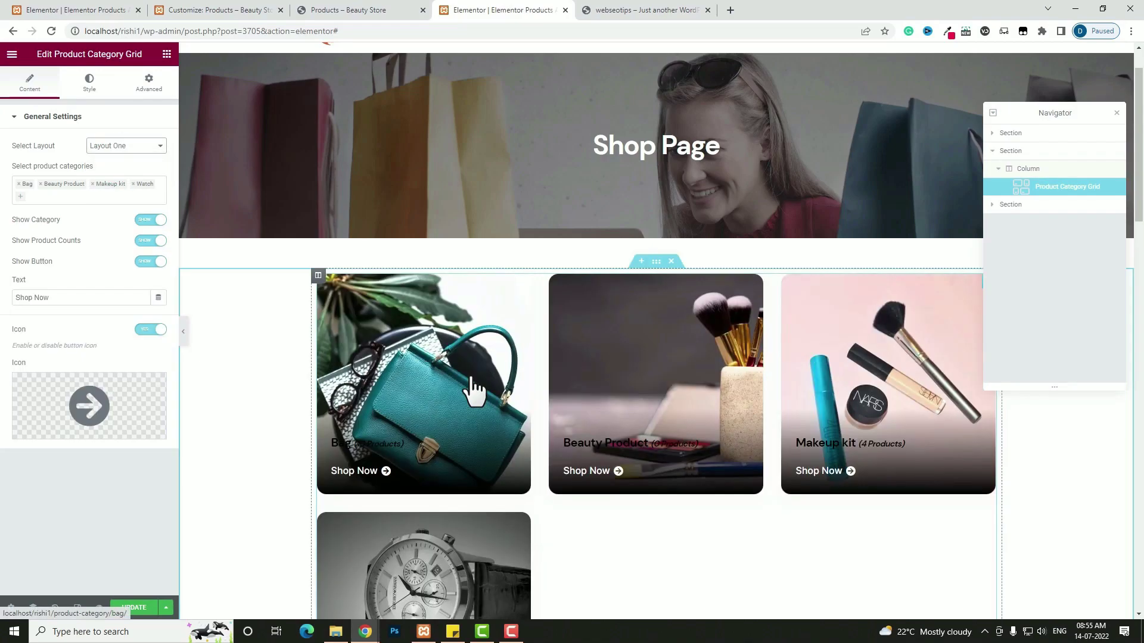
{"action": "left_click", "coordinate": [133, 156]}
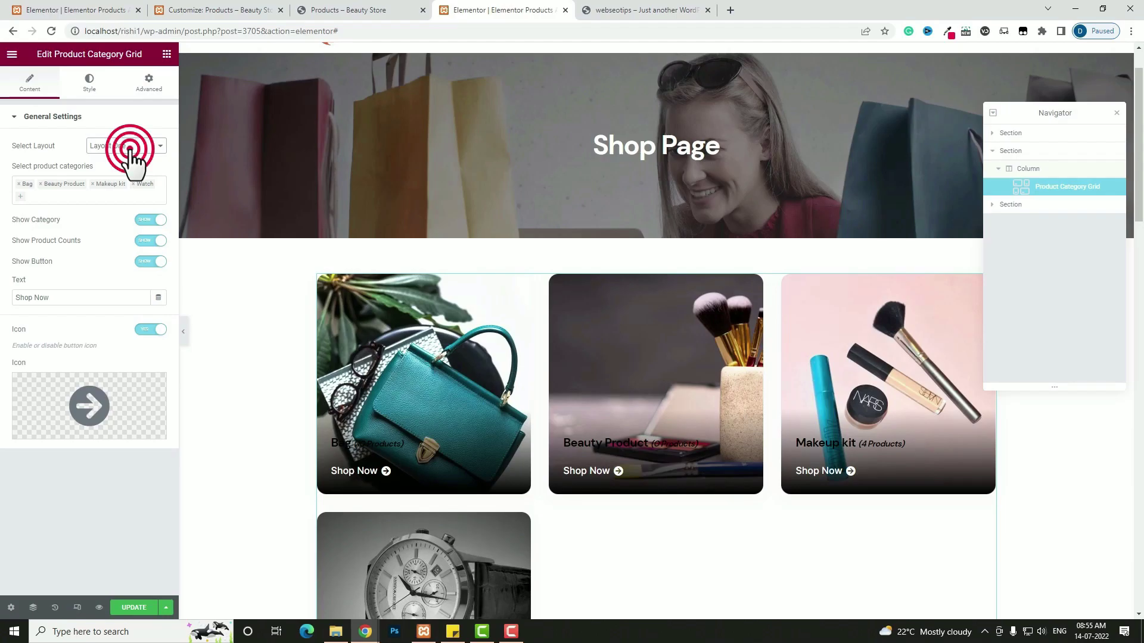
{"action": "left_click", "coordinate": [124, 163]}
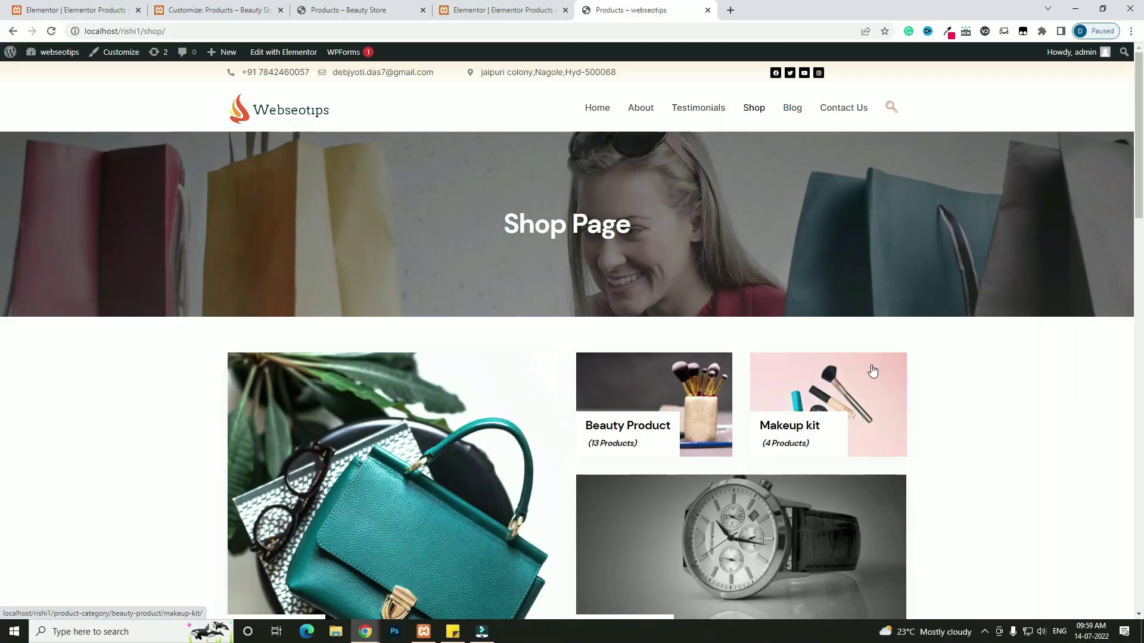
- Look over the live shop page's products and open the Shop Page settings in the theme customizer
{"action": "scroll", "coordinate": [872, 371], "scroll_direction": "down", "scroll_amount": 10}
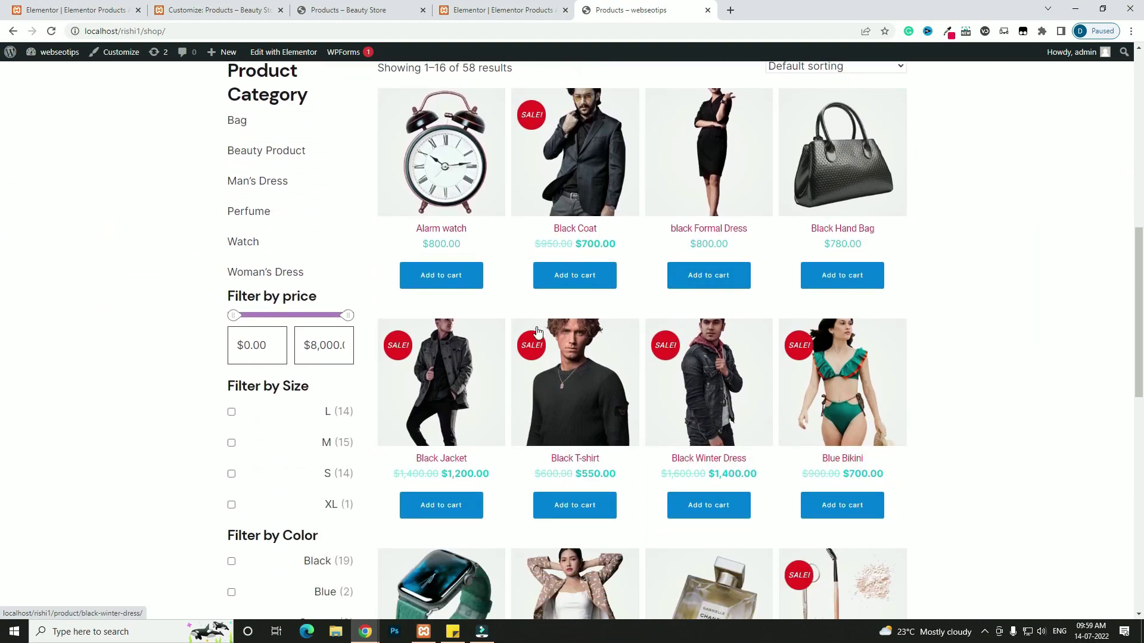
{"action": "left_click", "coordinate": [9, 56]}
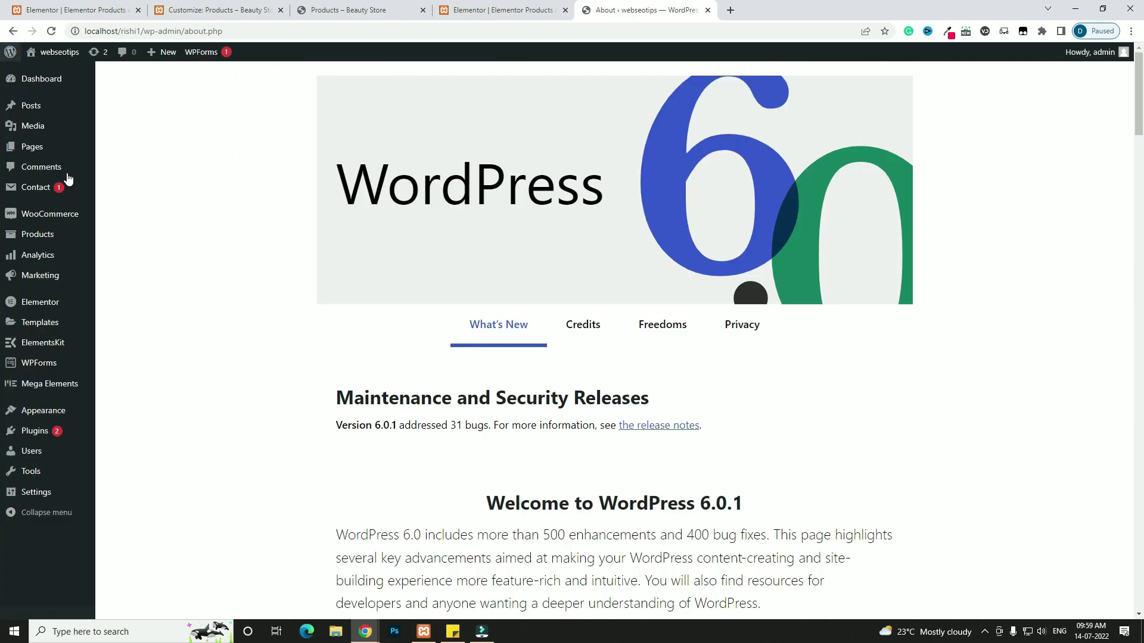
{"action": "mouse_move", "coordinate": [30, 418]}
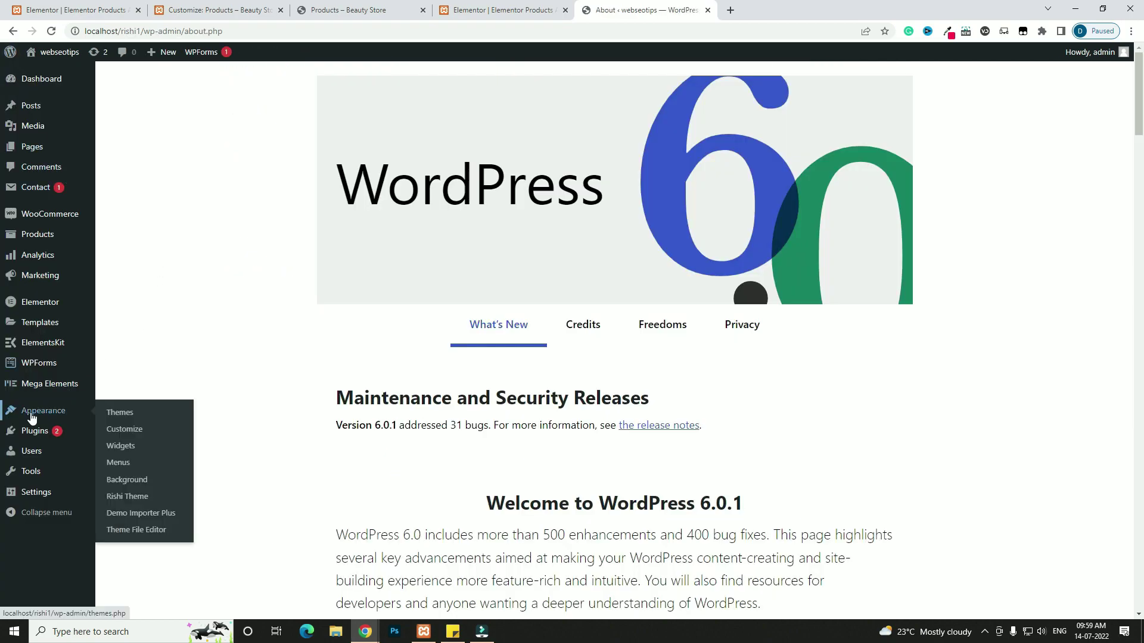
{"action": "left_click", "coordinate": [122, 429]}
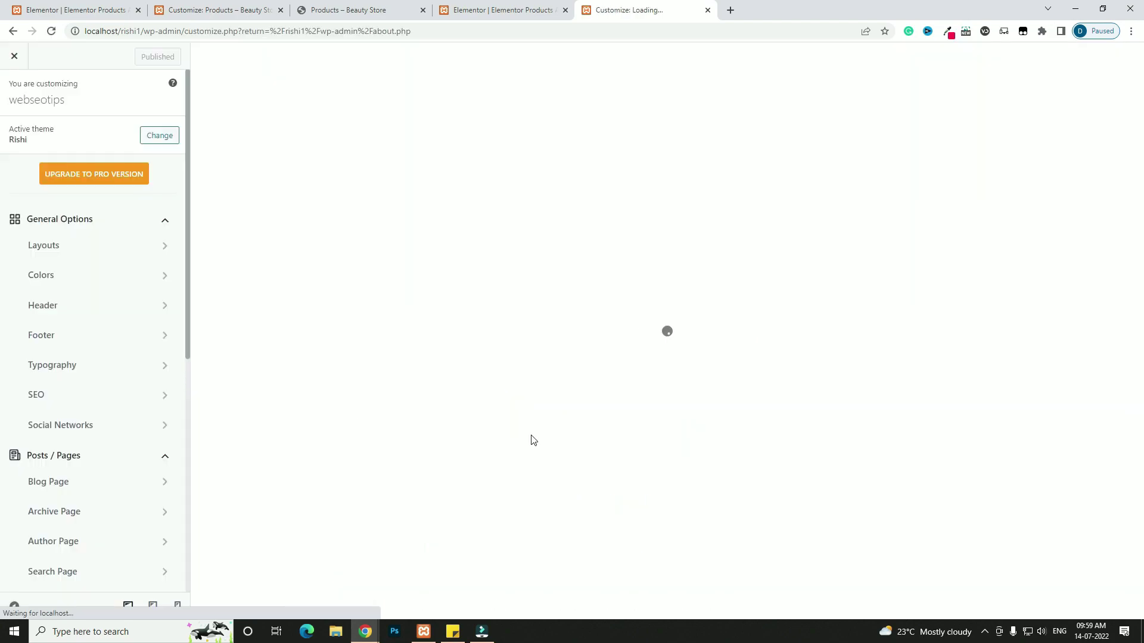
{"action": "scroll", "coordinate": [124, 339], "scroll_direction": "down", "scroll_amount": 5}
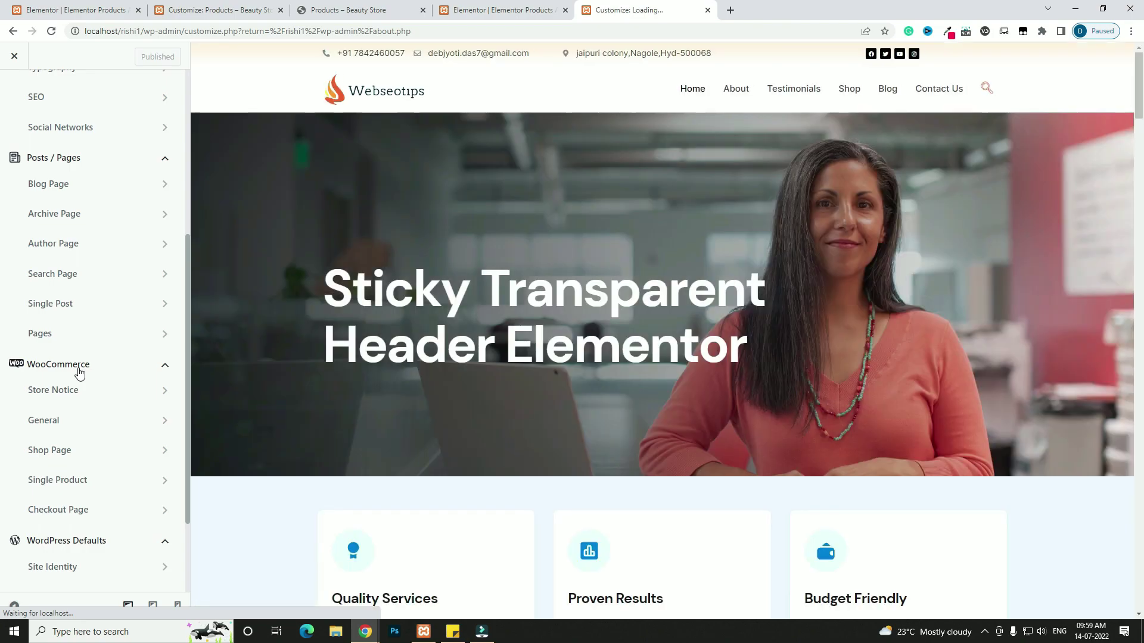
{"action": "left_click", "coordinate": [66, 457]}
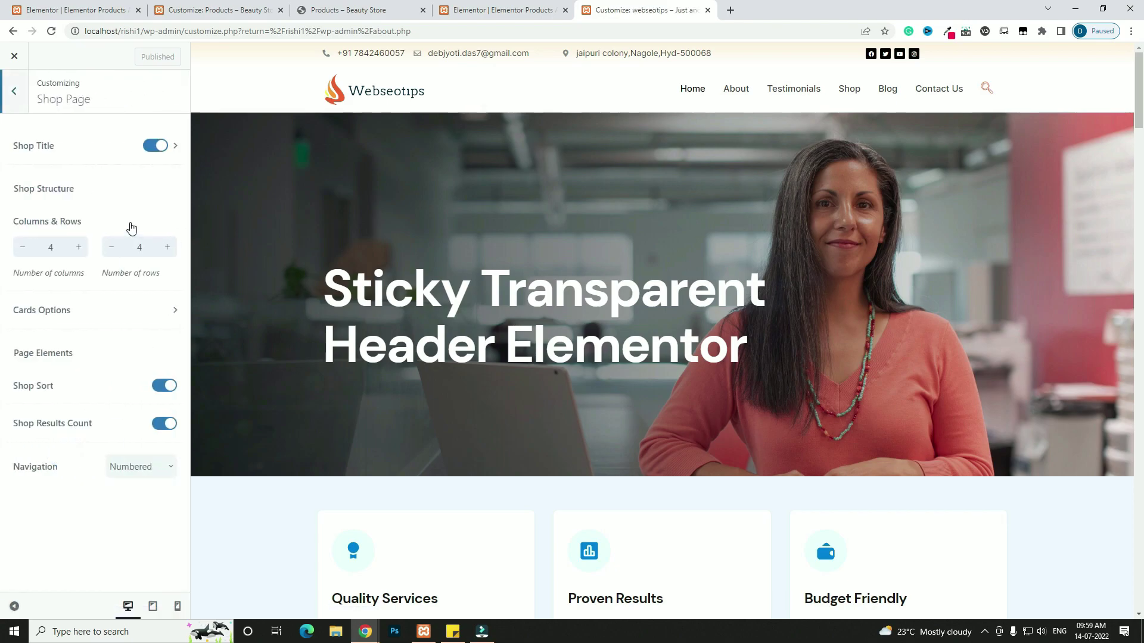
- Set the shop product cards' image ratio to Original and publish the change
{"action": "left_click", "coordinate": [115, 319]}
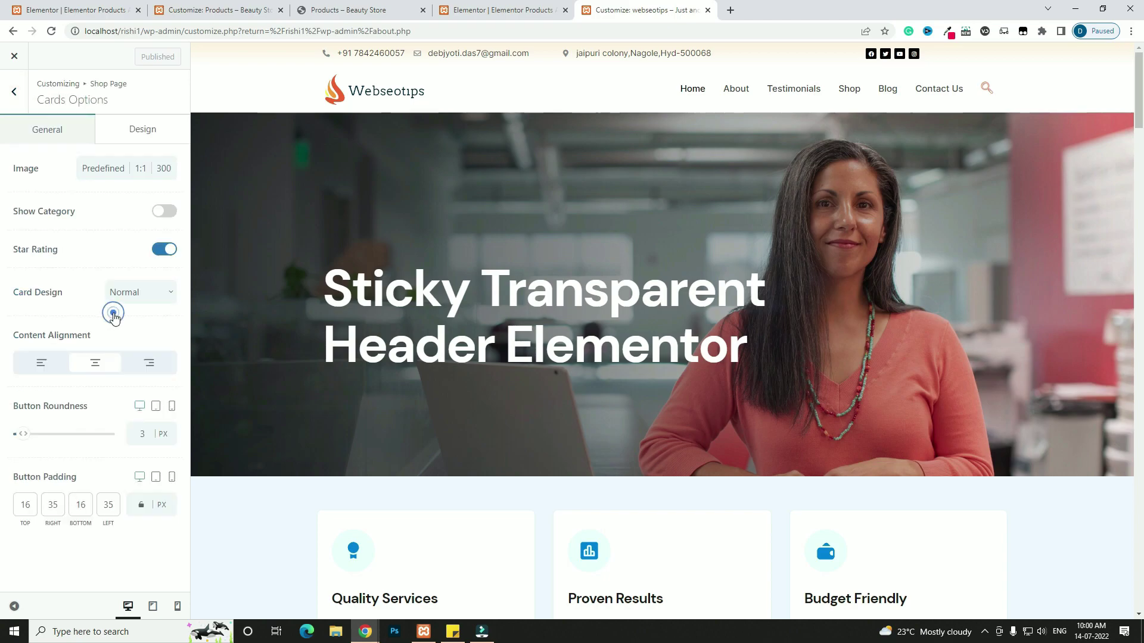
{"action": "left_click", "coordinate": [111, 172]}
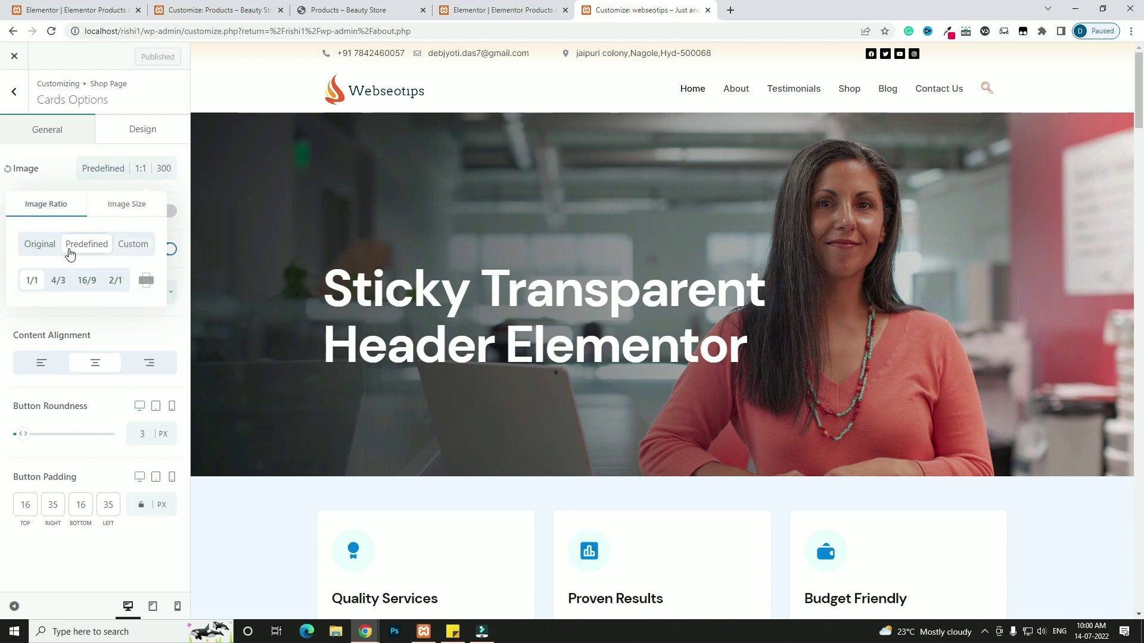
{"action": "left_click", "coordinate": [38, 251]}
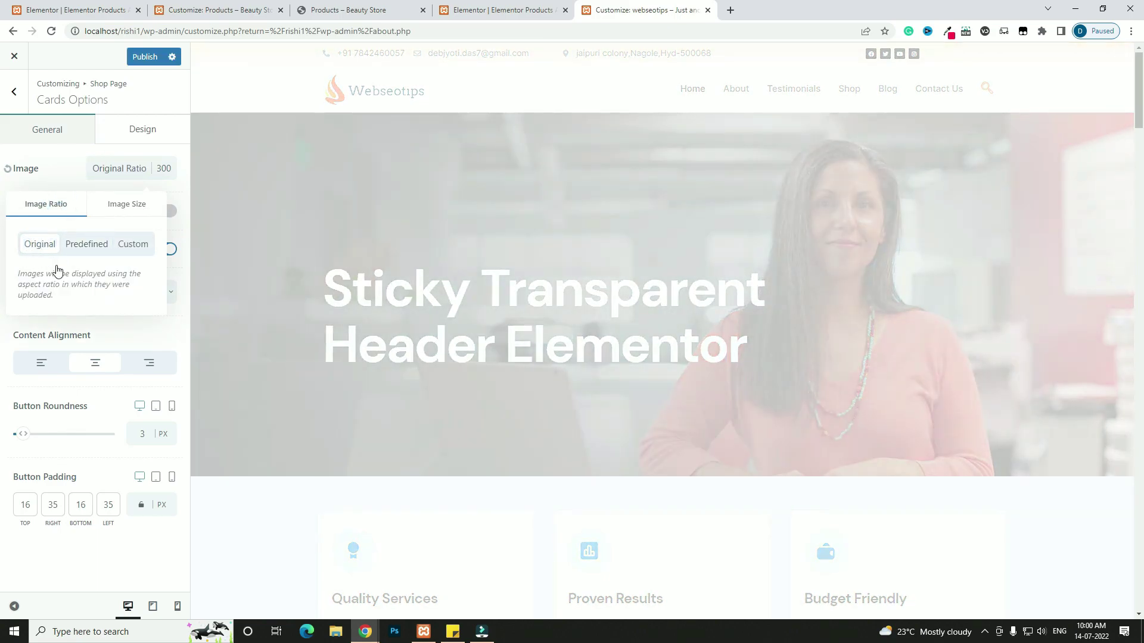
{"action": "scroll", "coordinate": [752, 387], "scroll_direction": "down", "scroll_amount": 4}
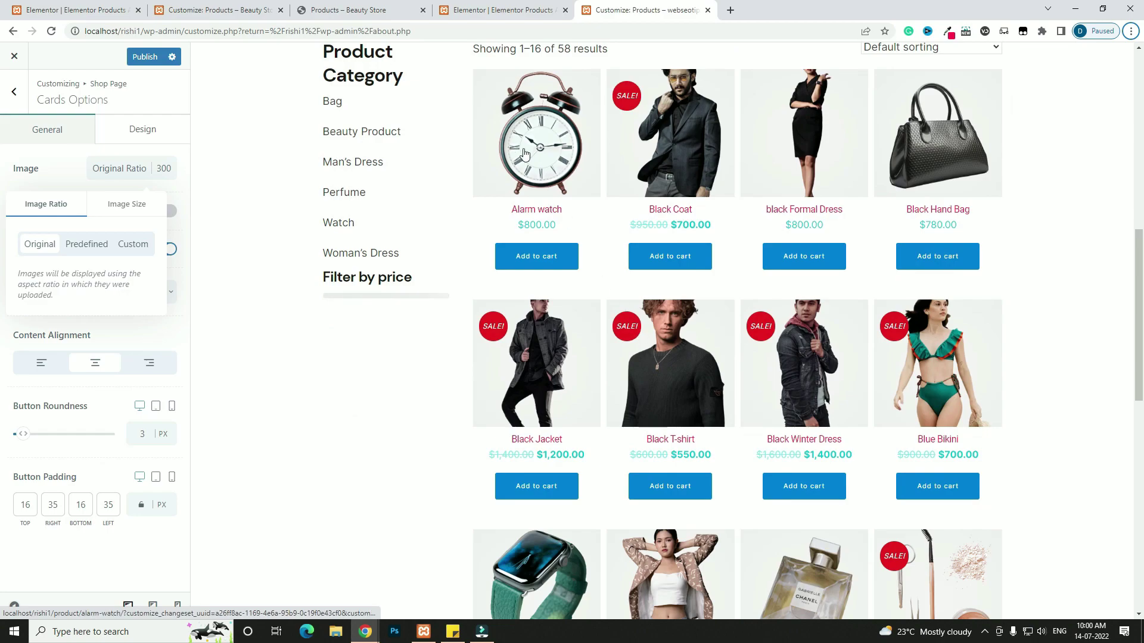
{"action": "scroll", "coordinate": [746, 224], "scroll_direction": "up", "scroll_amount": 3}
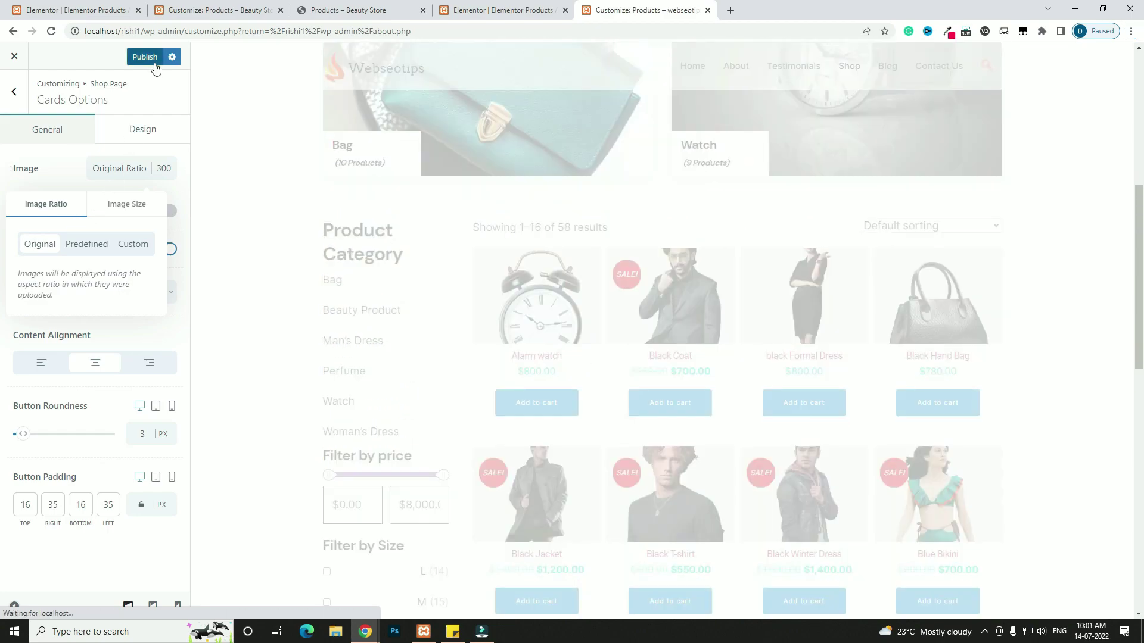
{"action": "left_click", "coordinate": [149, 58]}
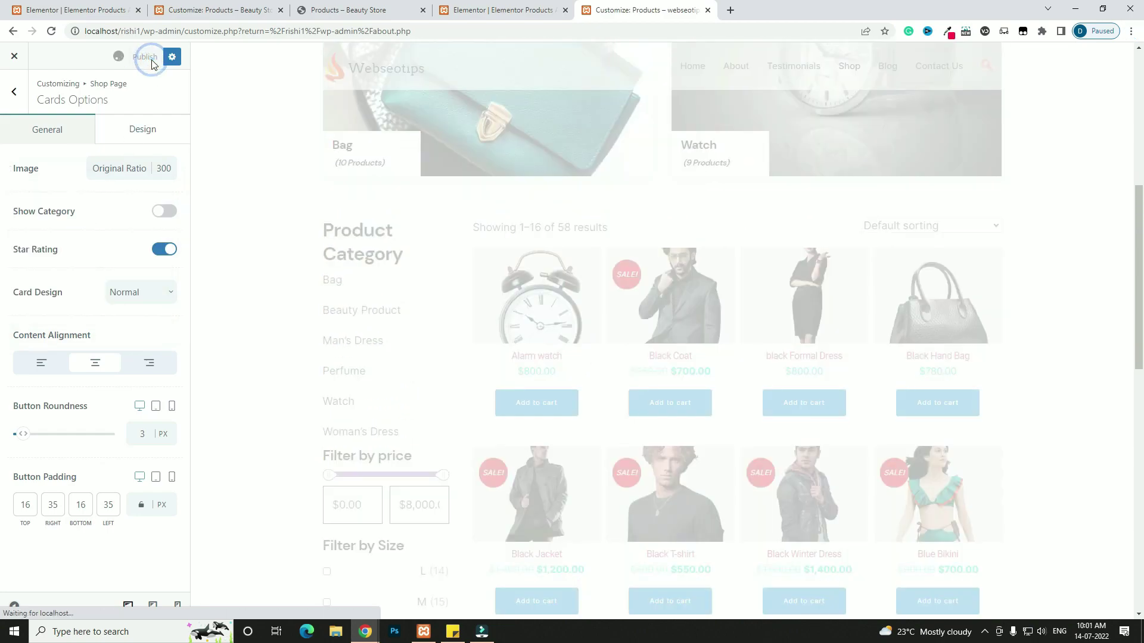
- Close the customizer and open the site's Shop page
{"action": "left_click", "coordinate": [14, 62]}
{"action": "mouse_move", "coordinate": [45, 54]}
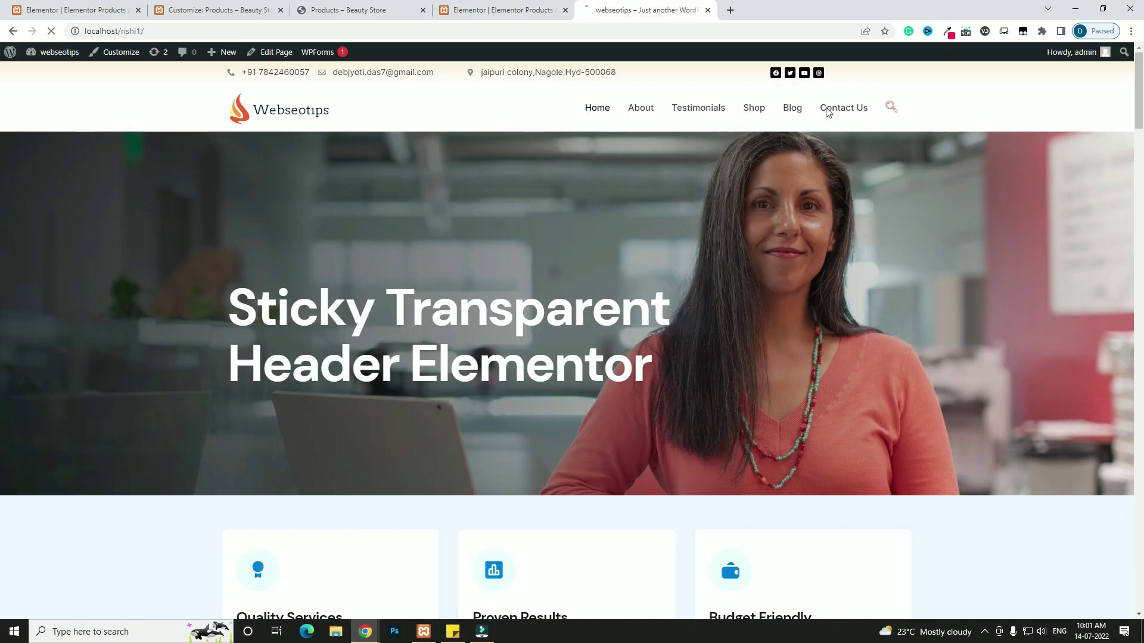
{"action": "left_click", "coordinate": [760, 111]}
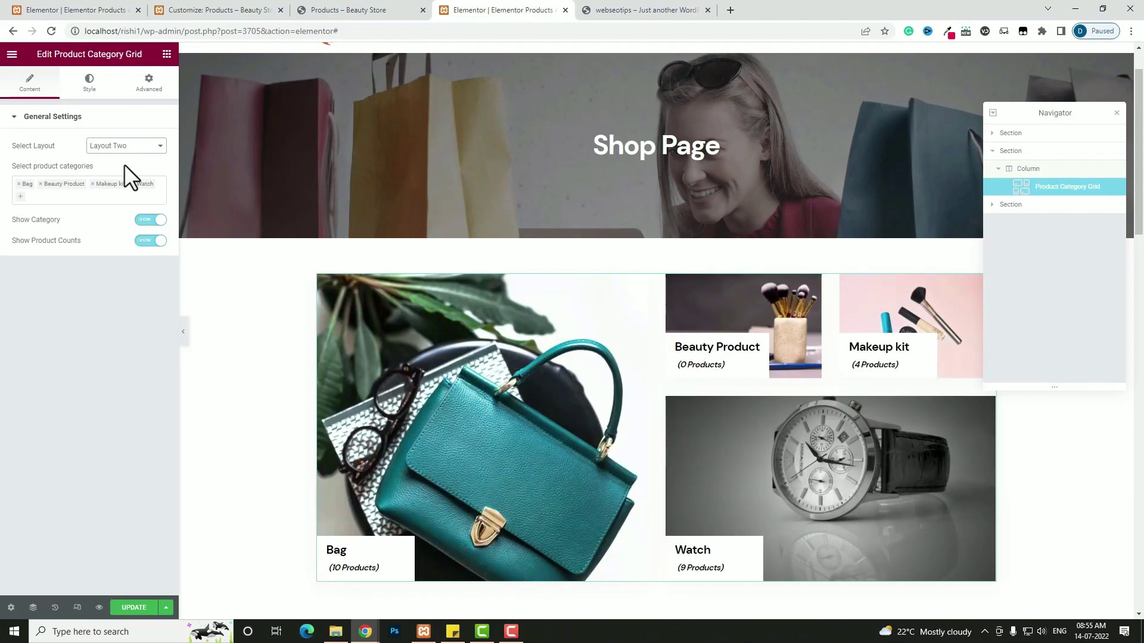
{"action": "scroll", "coordinate": [521, 321], "scroll_direction": "down", "scroll_amount": 4}
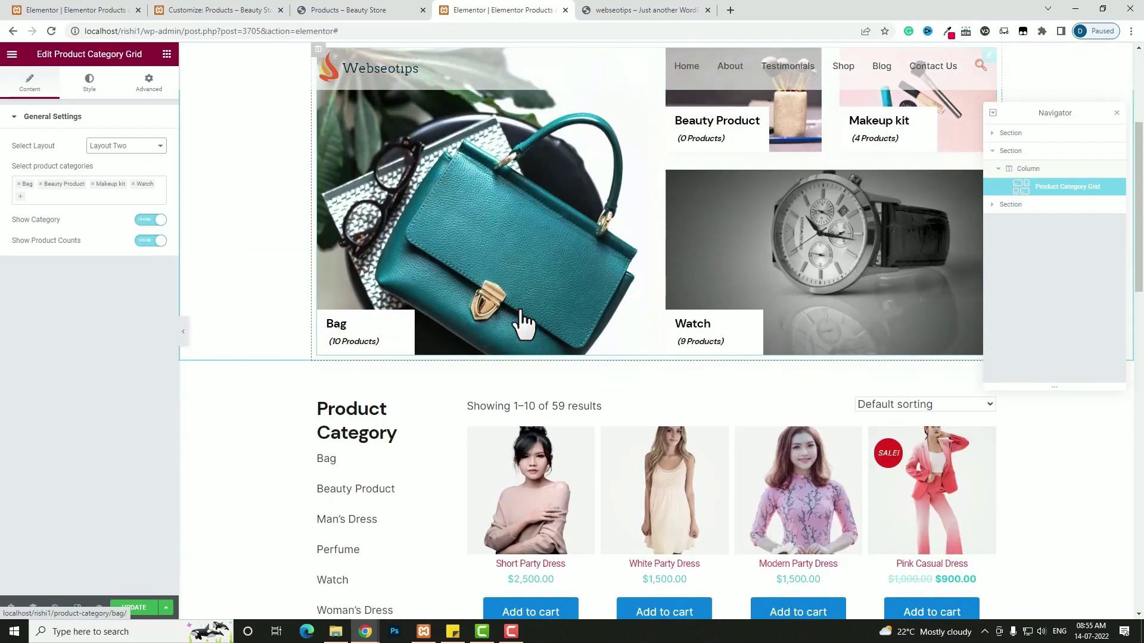
{"action": "scroll", "coordinate": [523, 322], "scroll_direction": "up", "scroll_amount": 5}
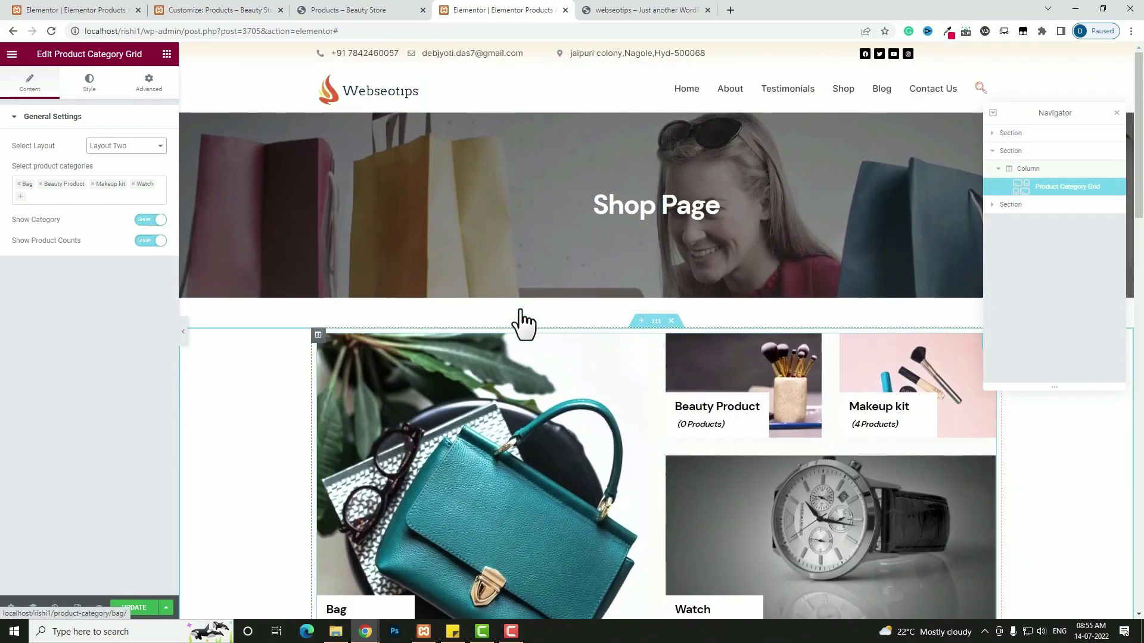